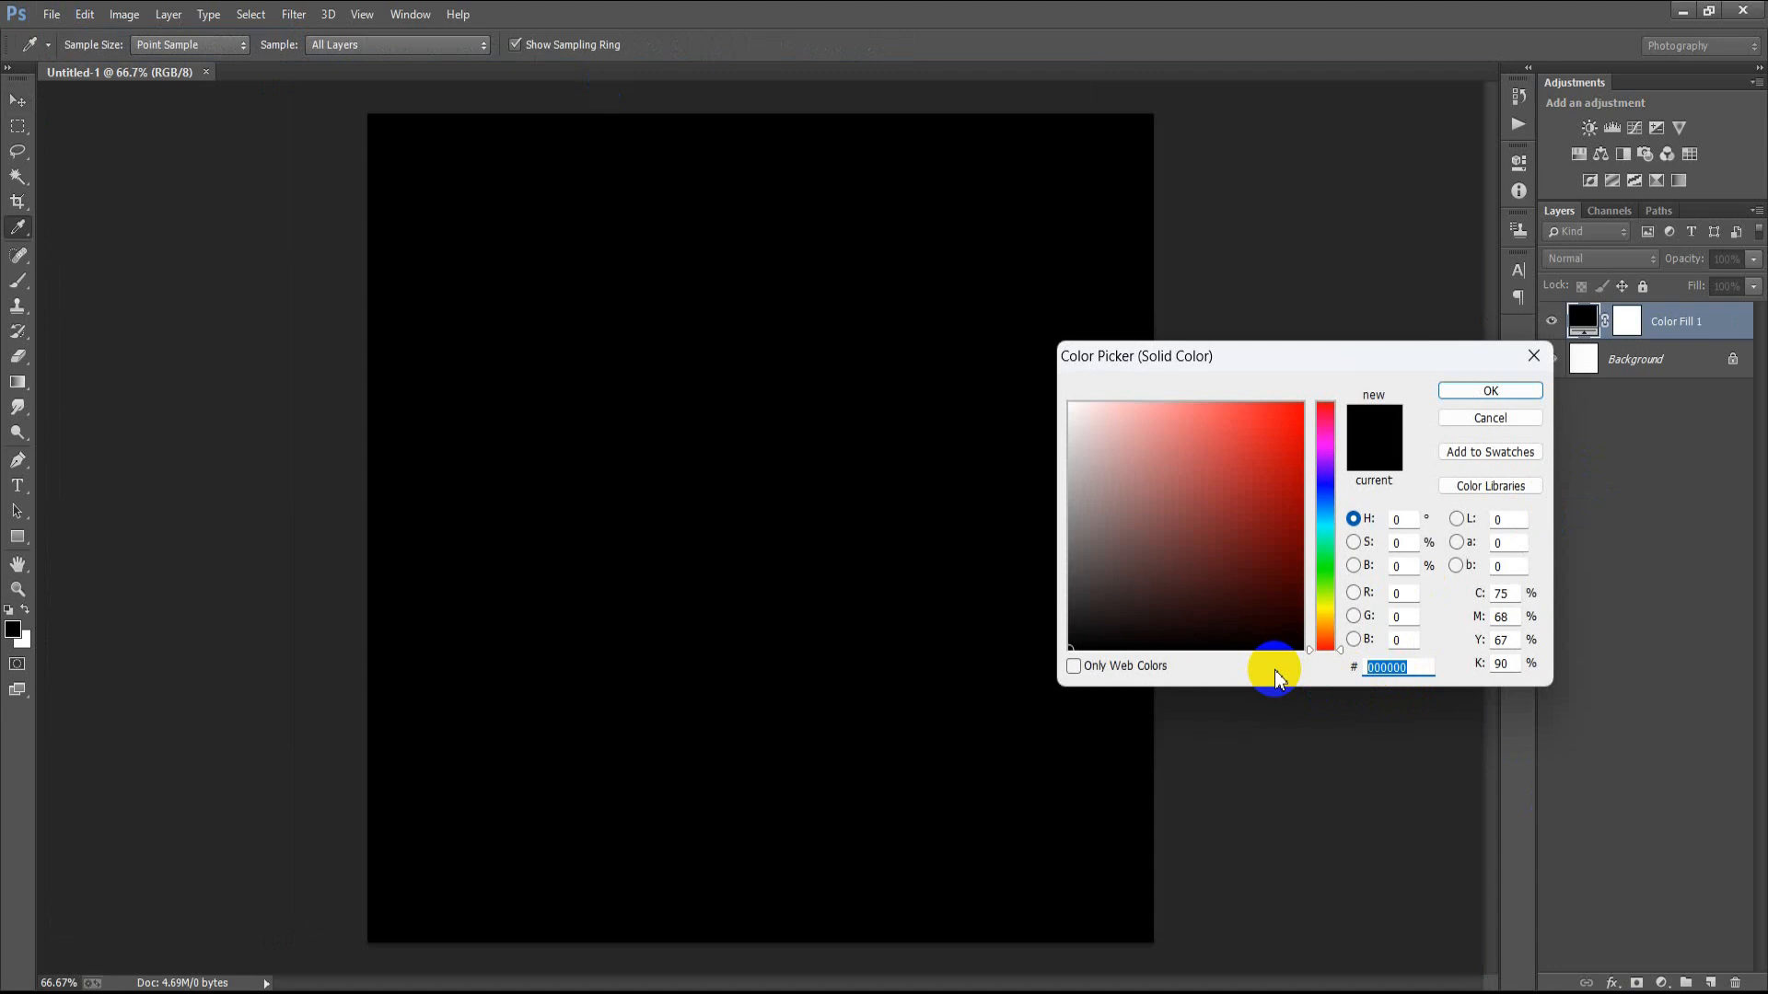
- Set the solid color fill layer to a medium blue
text(49A)
click(1450, 394)
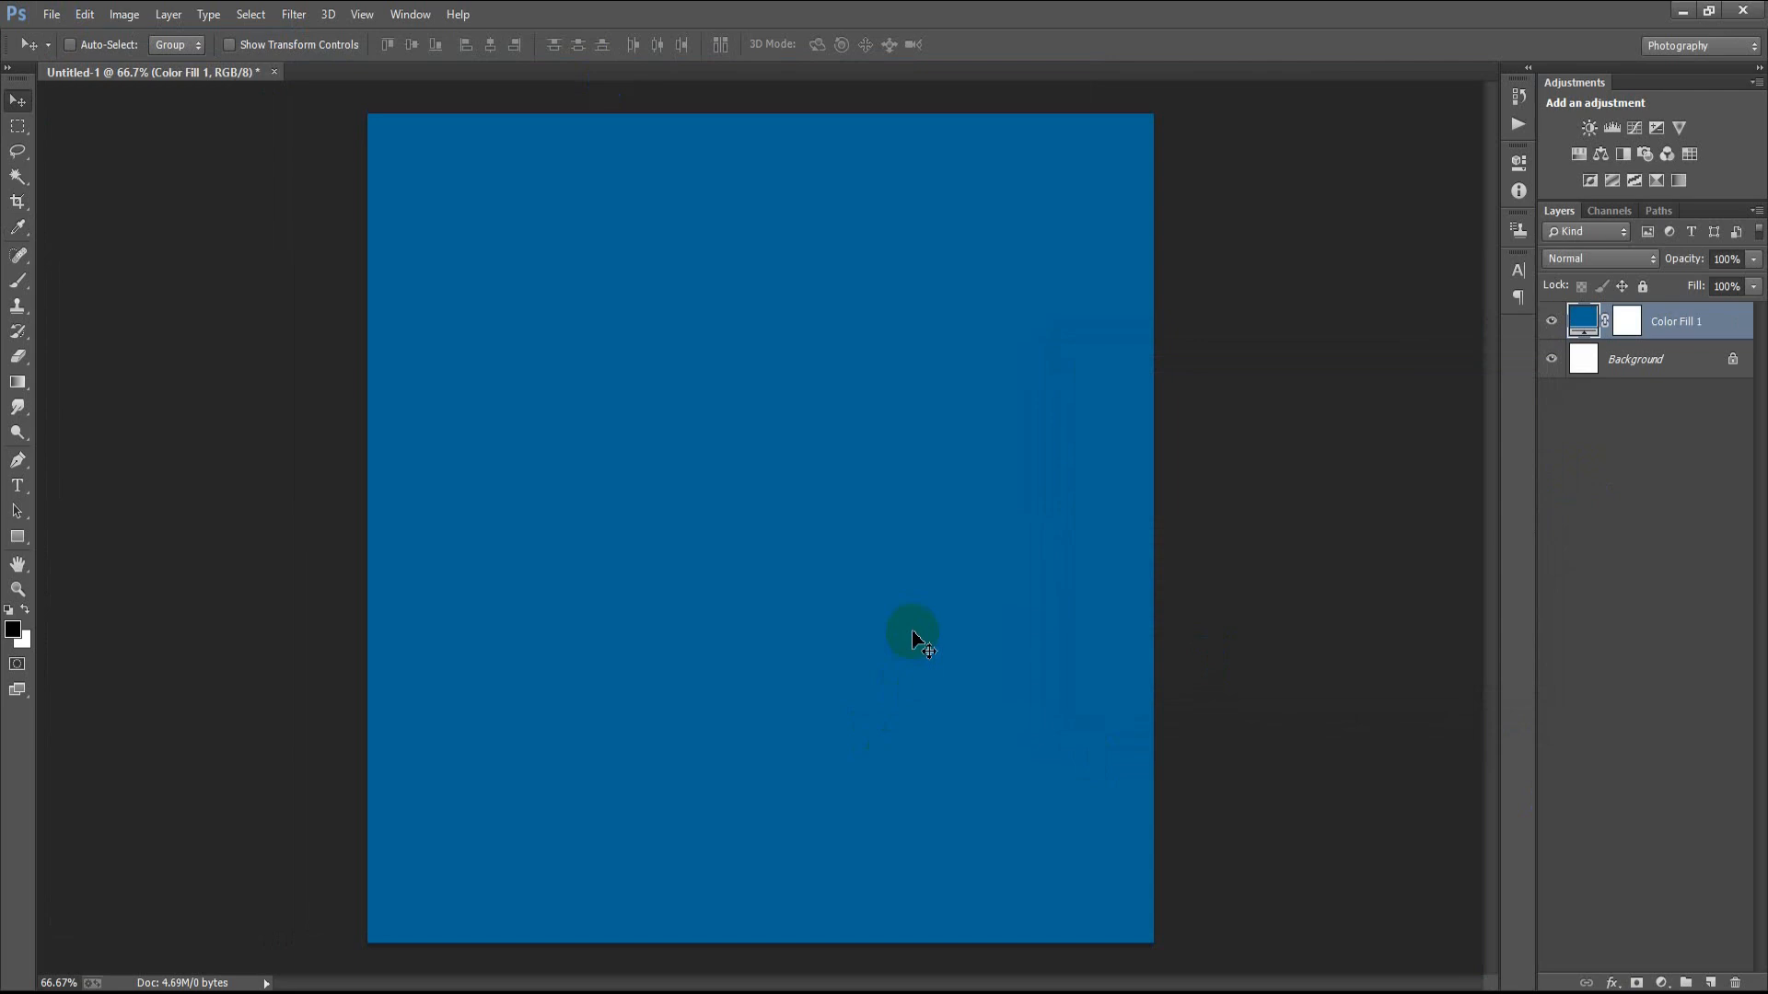
key(g)
click(1174, 385)
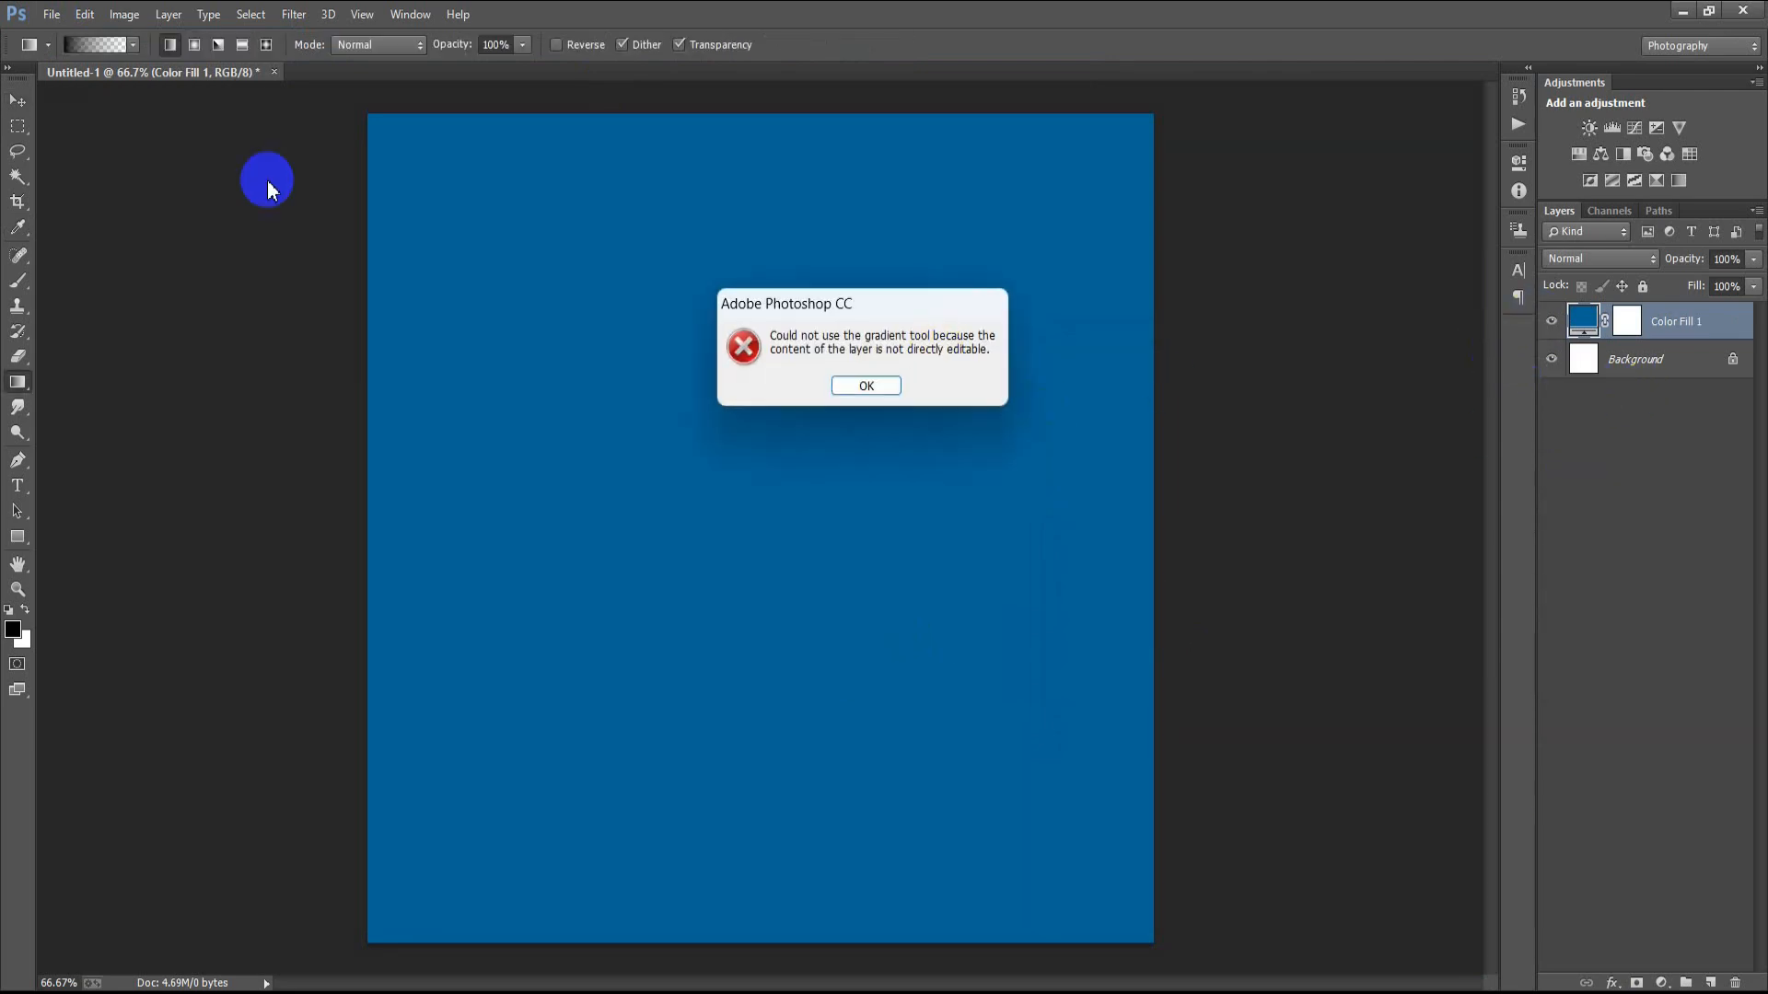
click(842, 385)
click(17, 99)
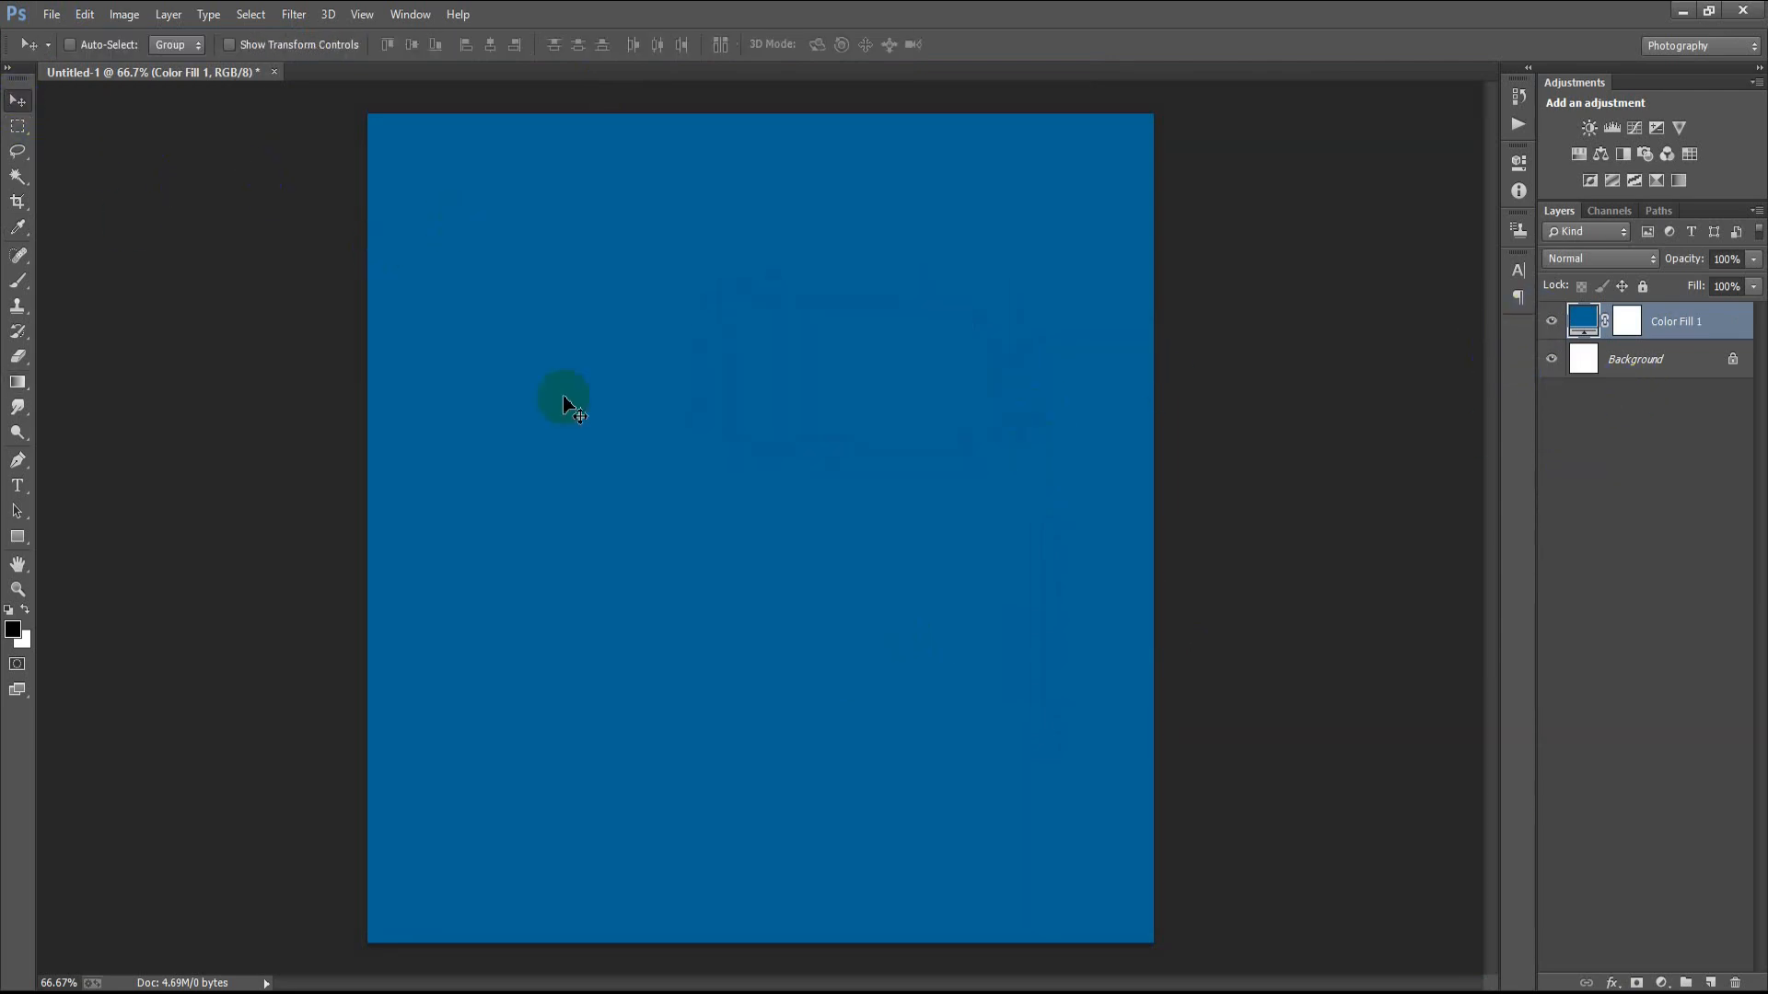
- Put the blue Color Fill 1 layer in a group and collapse the group
key(ctrl+g)
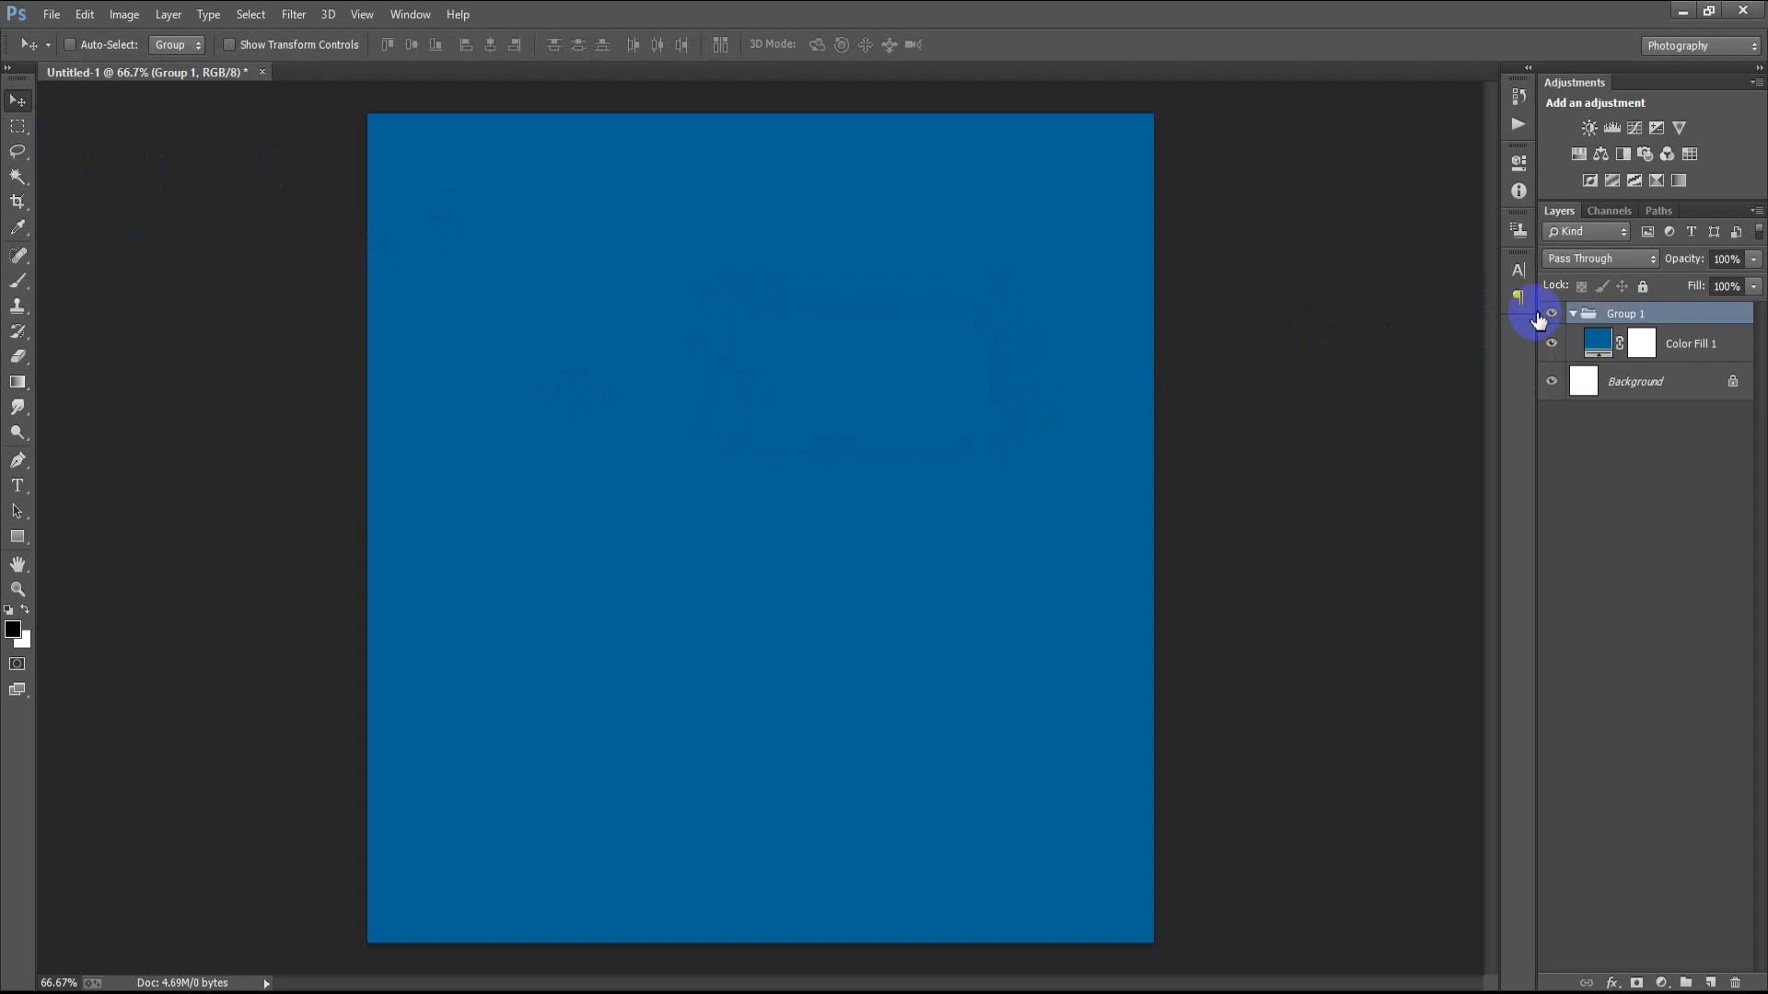
click(1572, 314)
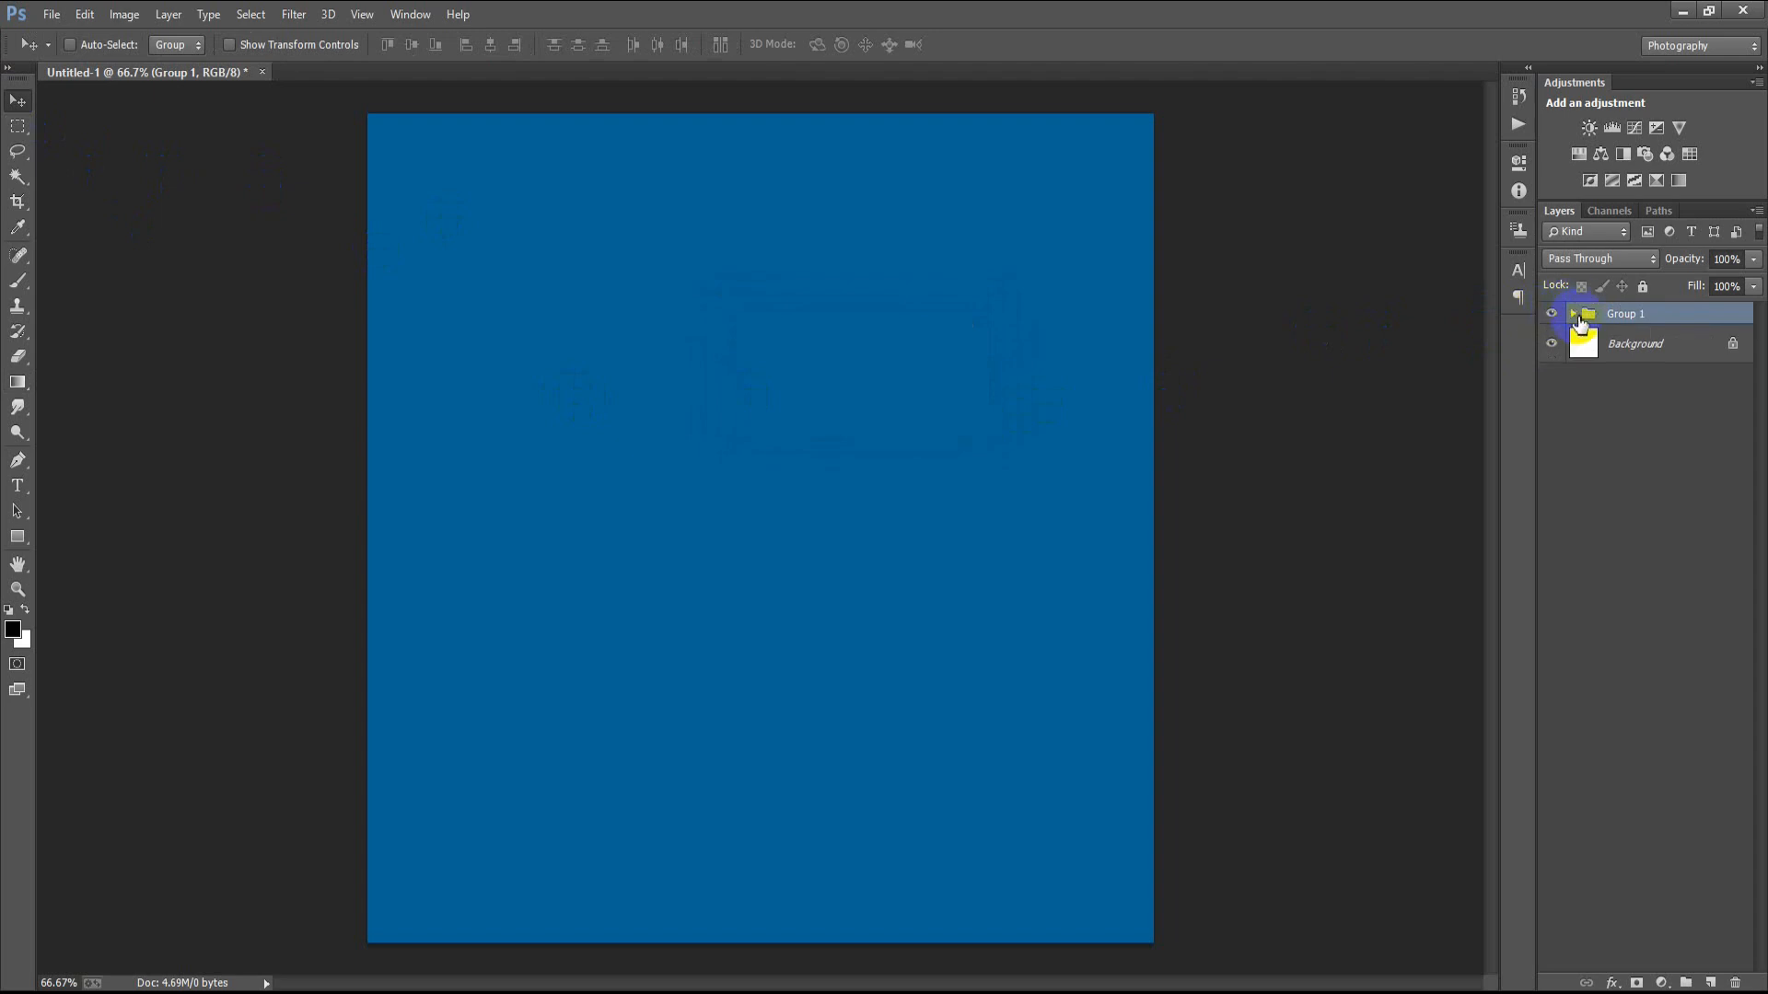
- Place the sneaker image 00001 as a linked file and flip it horizontally
click(51, 14)
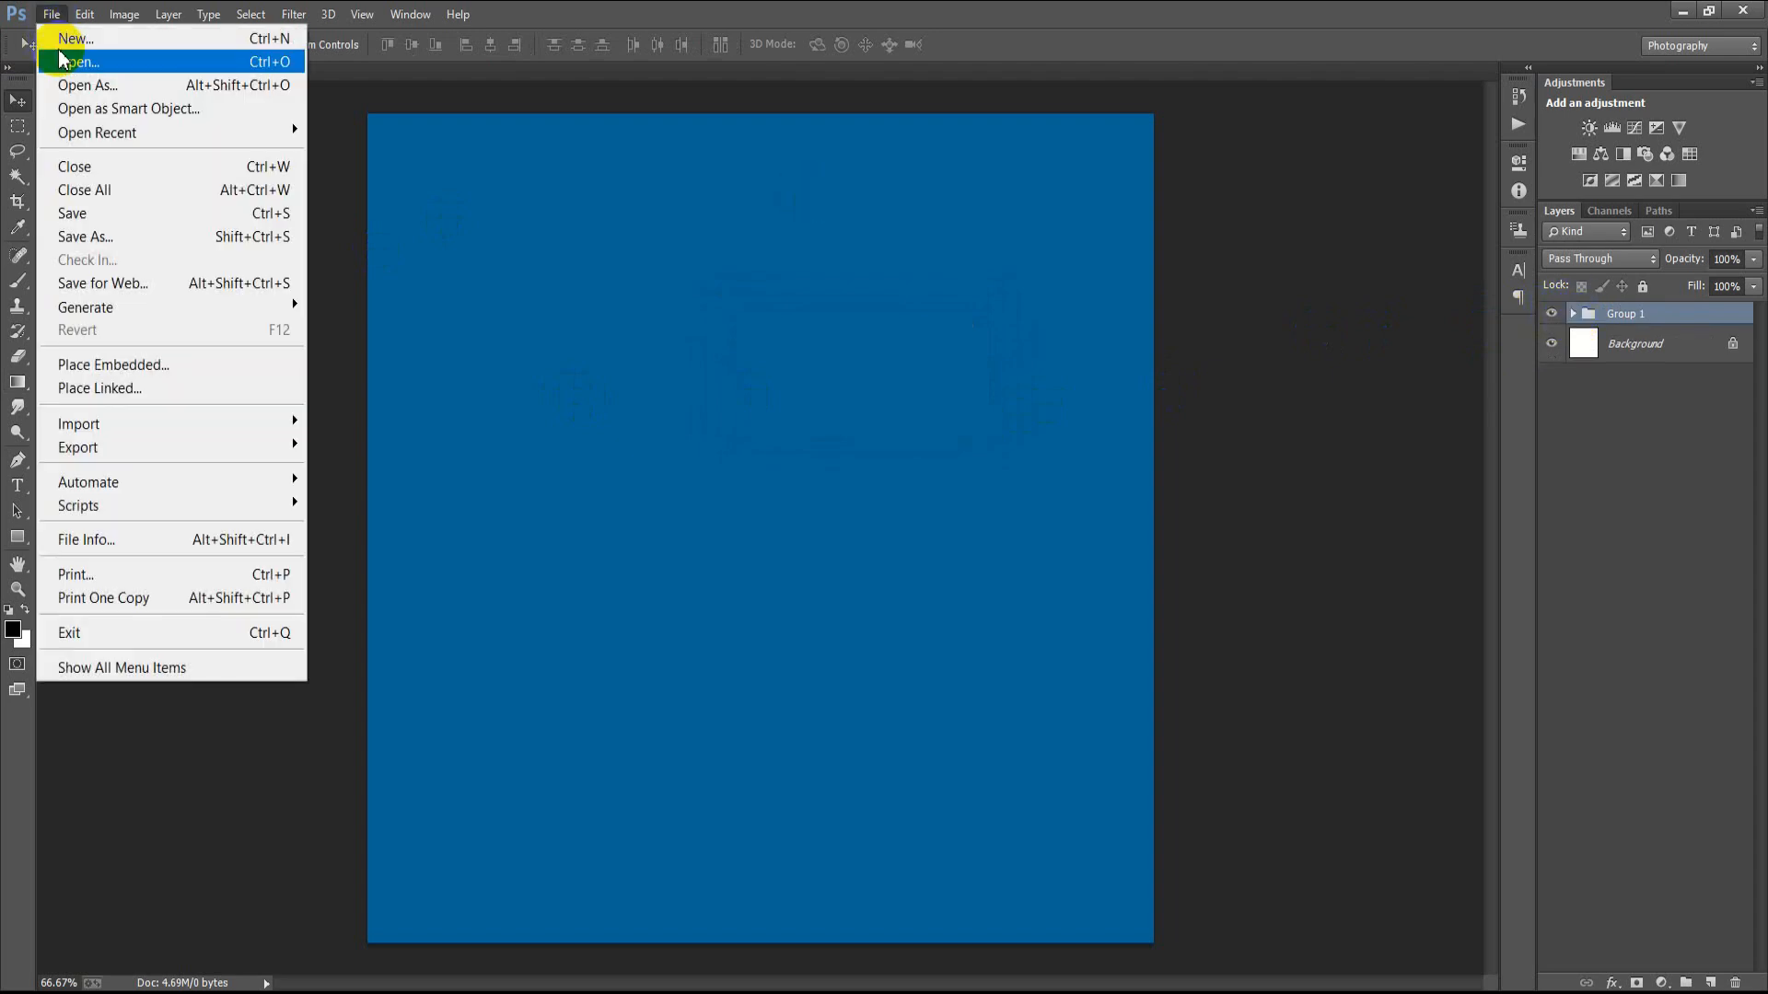
click(145, 387)
double_click(1019, 241)
right_click(803, 438)
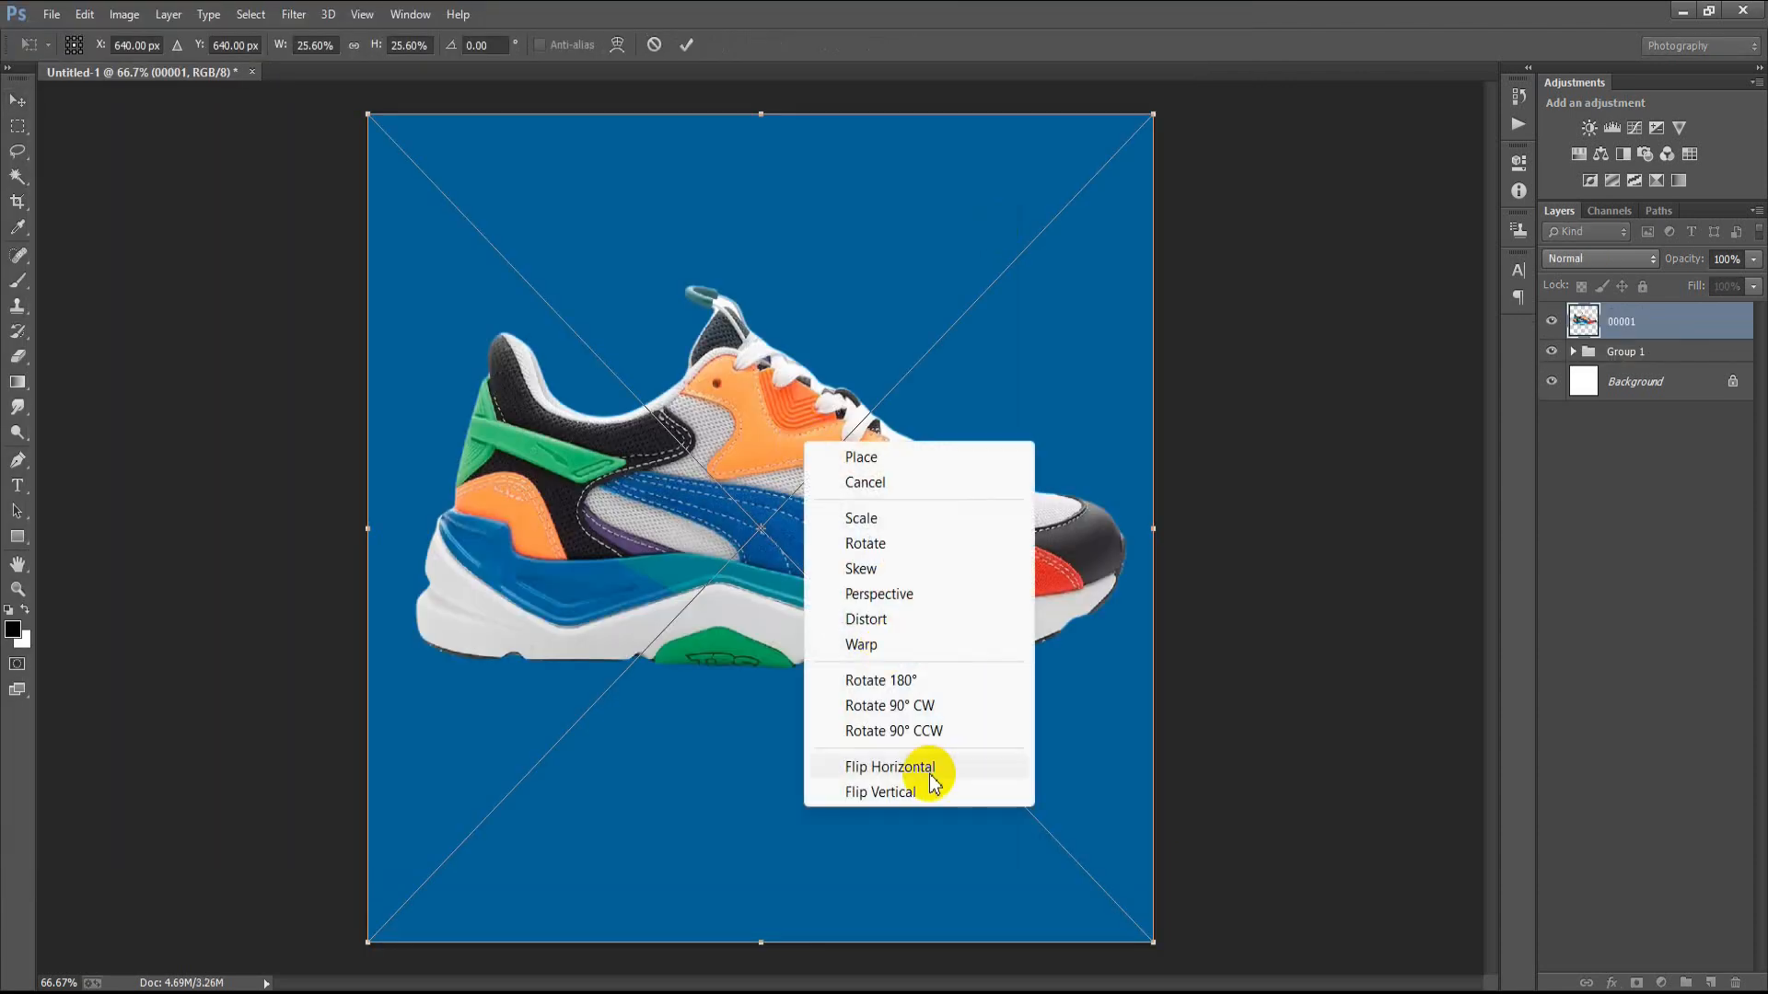
click(928, 774)
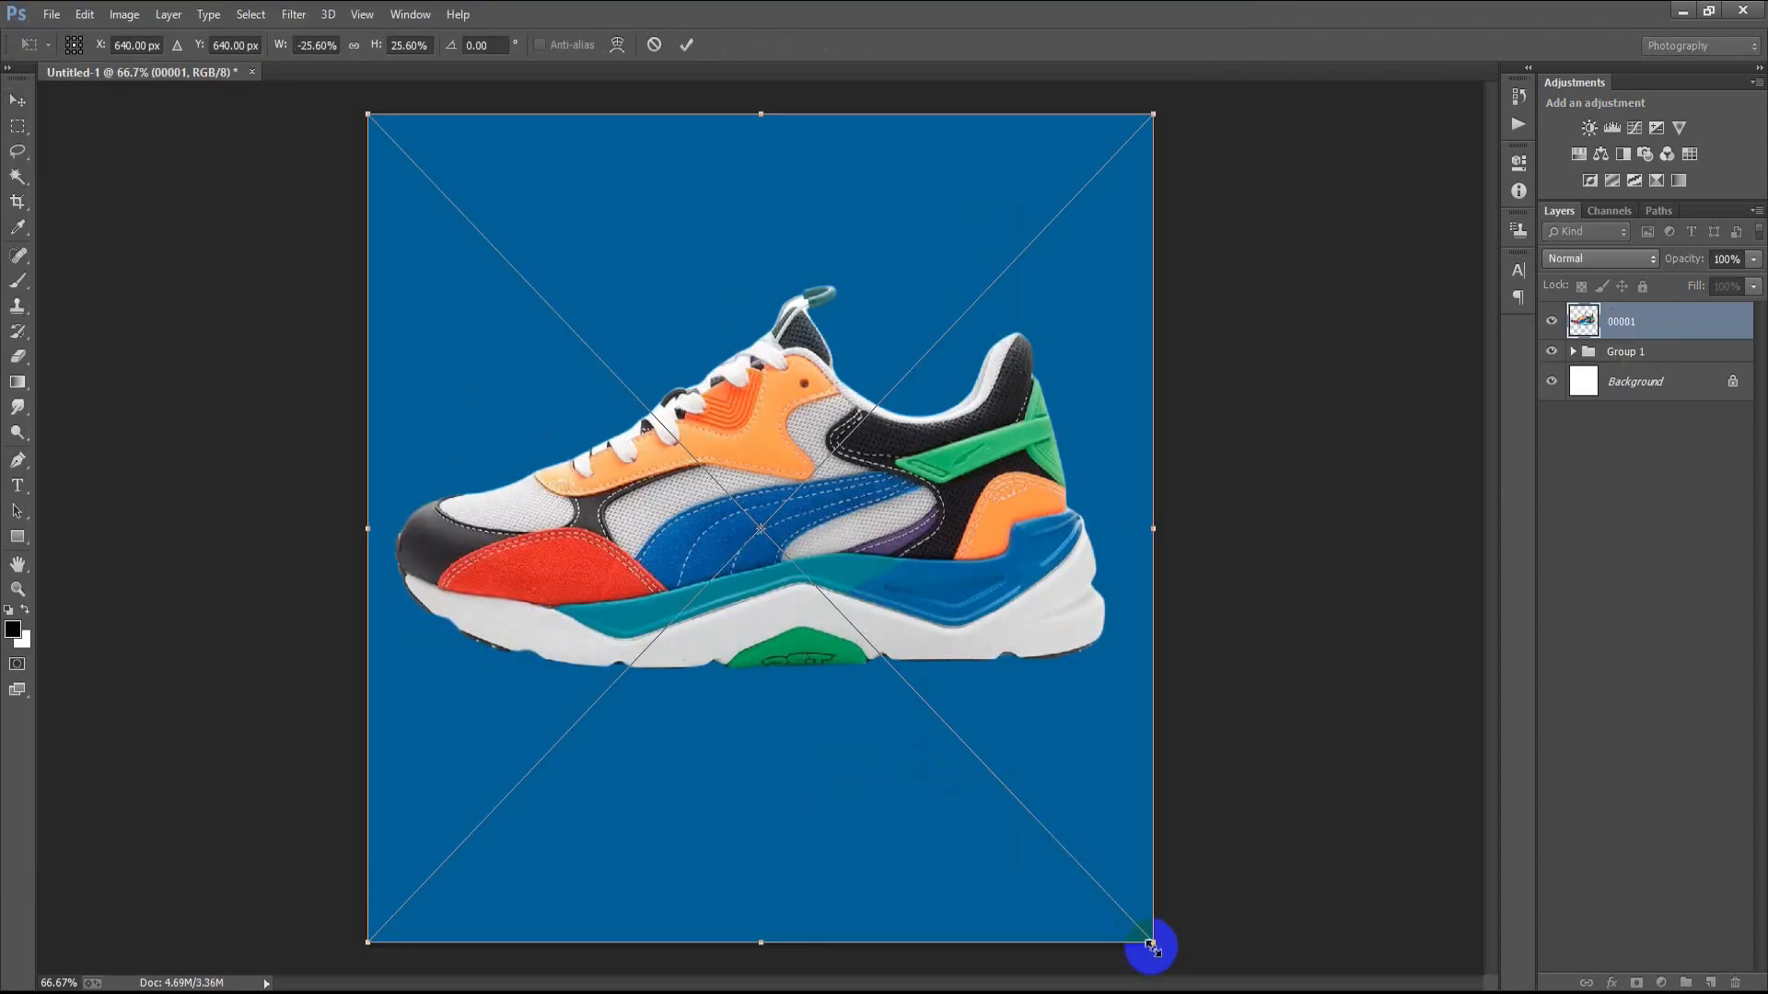
- Scale the sneaker to about 14%, rotate it toe-down, and position its center at about X 347 px, Y 580 px
drag(1153, 940, 1030, 715)
drag(1053, 802, 1158, 506)
drag(974, 604, 825, 564)
drag(933, 486, 915, 485)
drag(919, 590, 945, 576)
drag(771, 539, 743, 538)
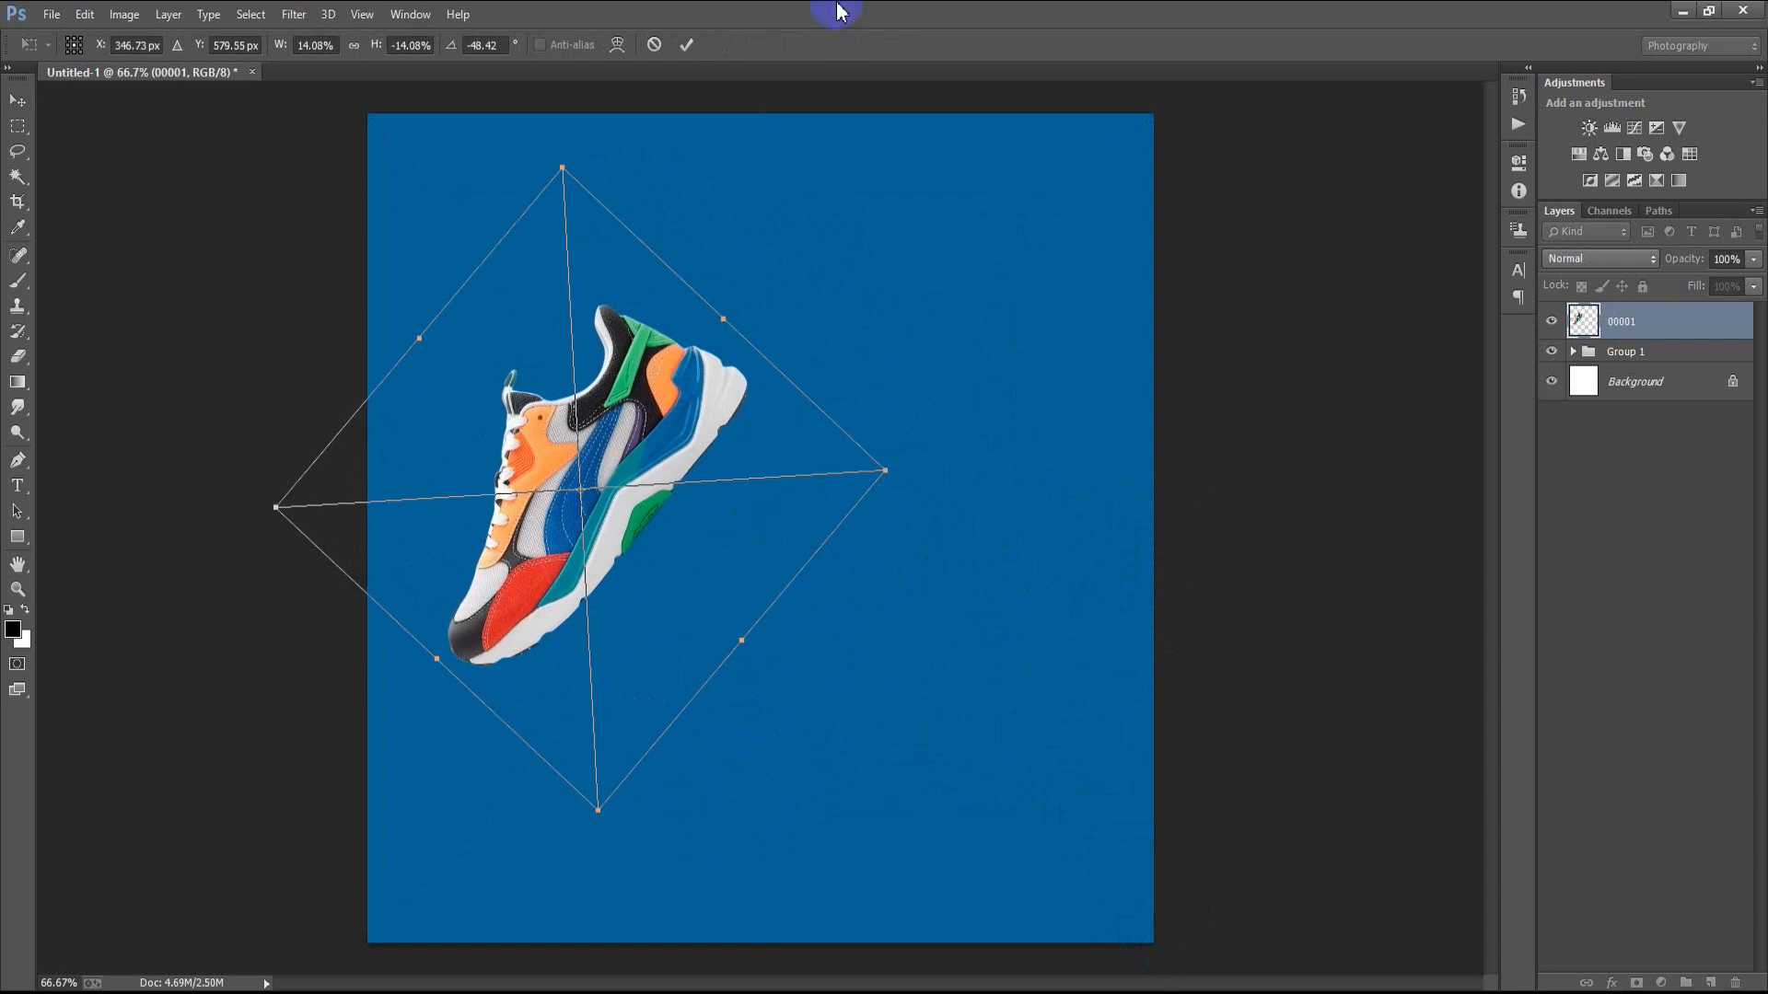
click(686, 46)
- Rasterize the sneaker layer and copy a very thin vertical strip about 263 px tall from the shoe's middle to a new layer
right_click(1702, 329)
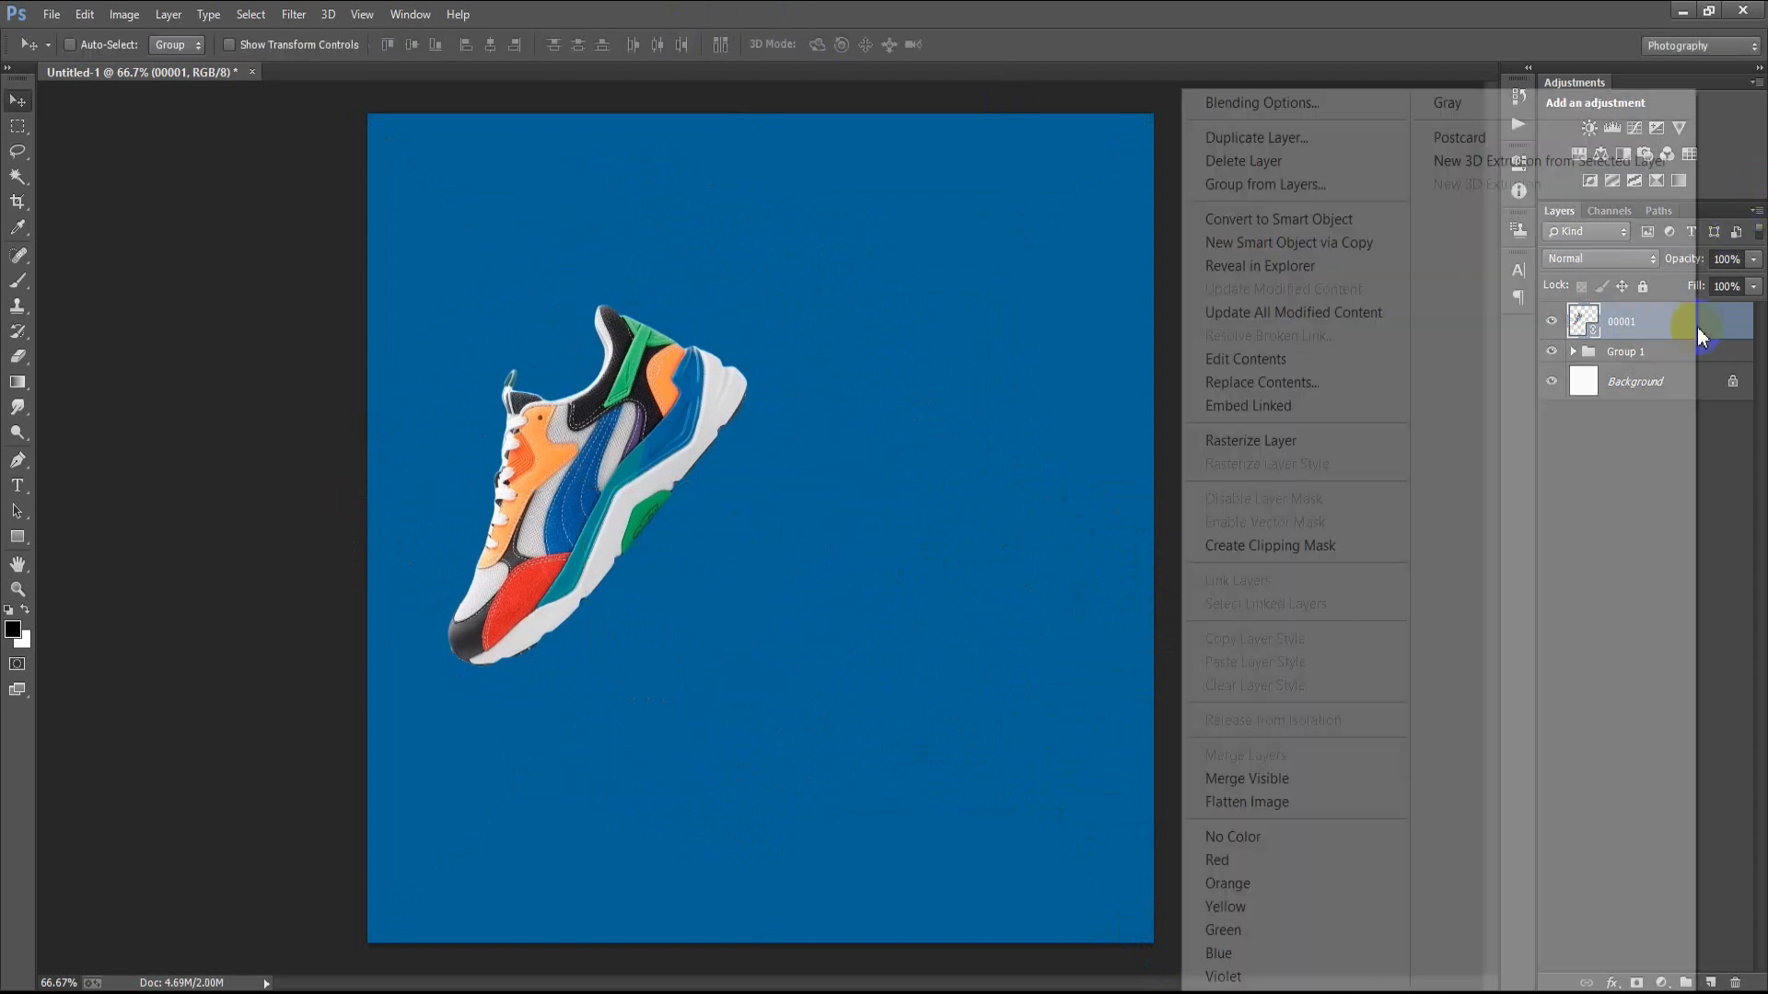
click(1297, 443)
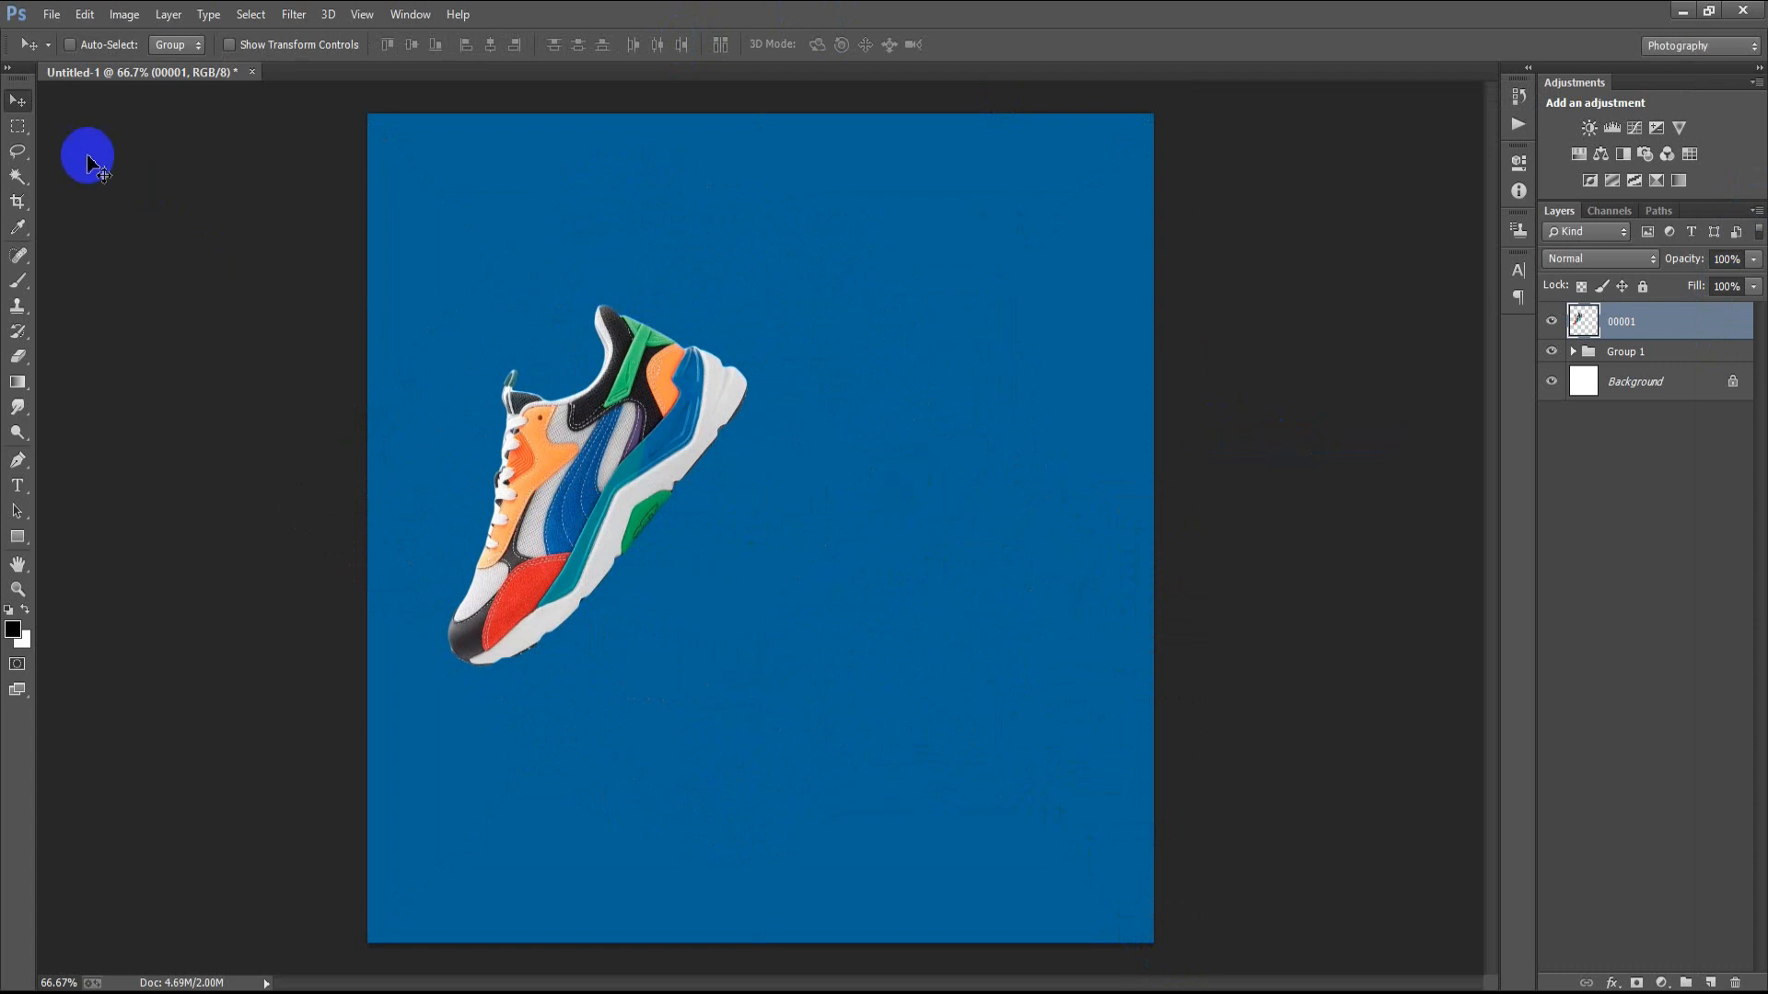
right_click(13, 133)
click(88, 125)
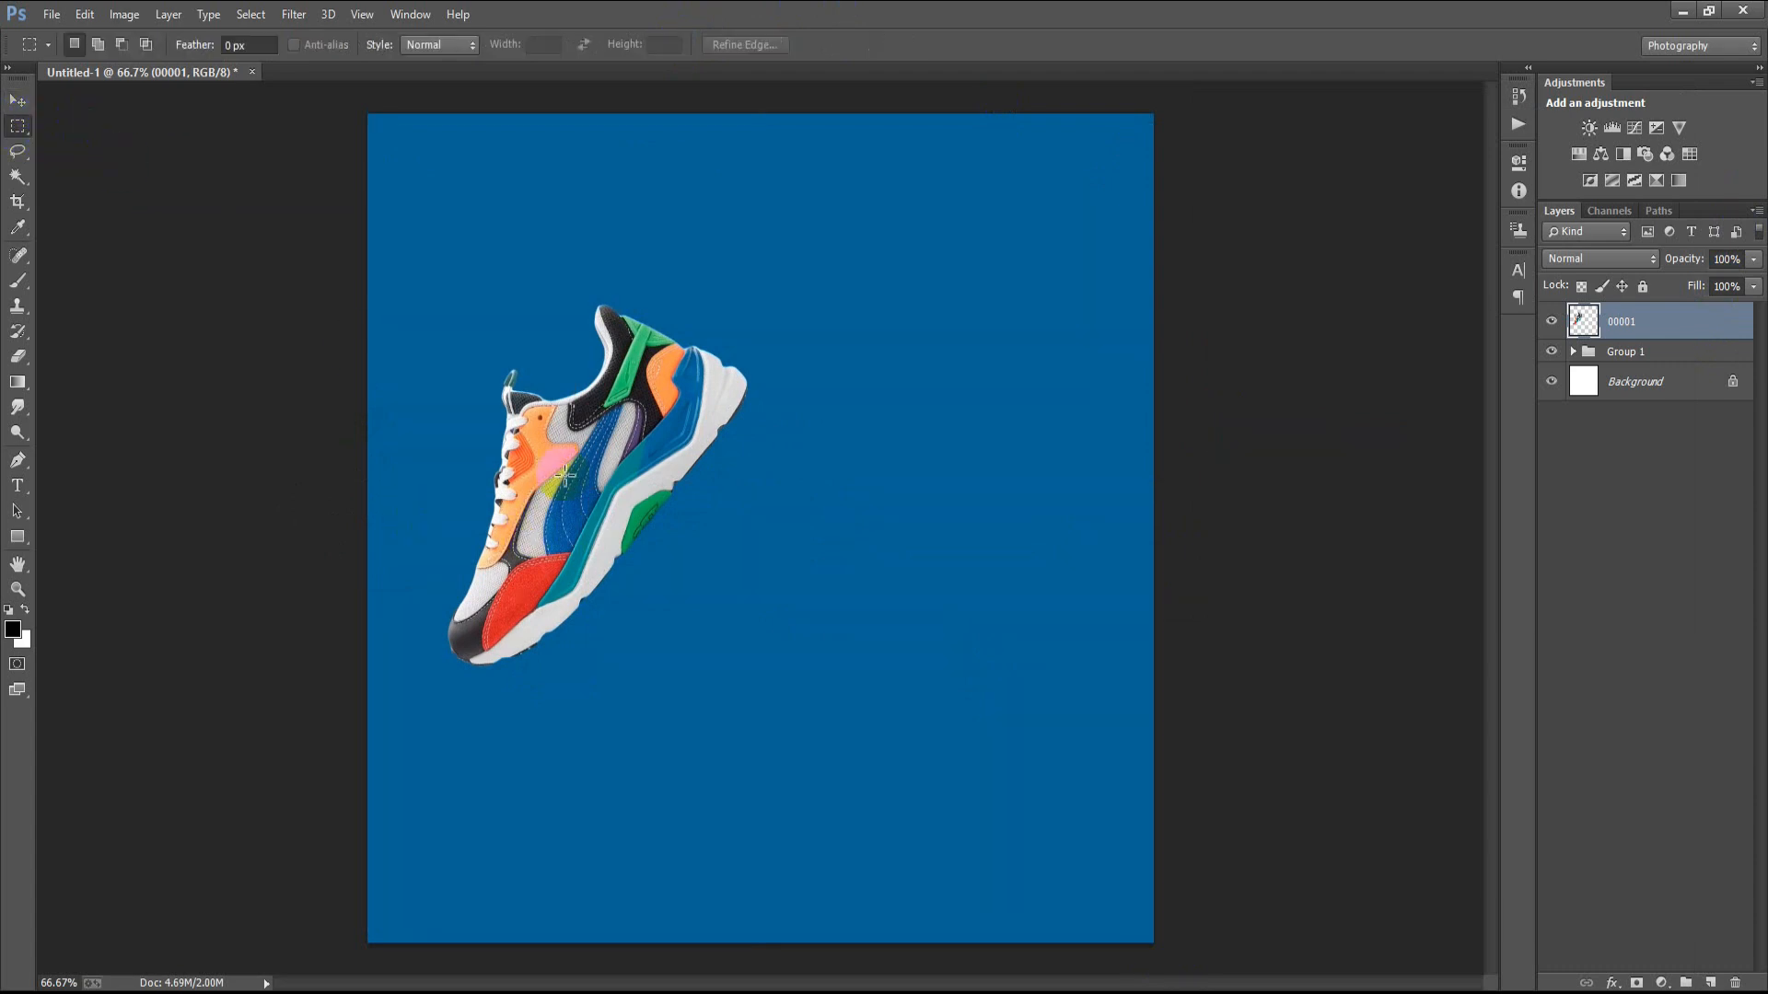
drag(559, 427, 569, 594)
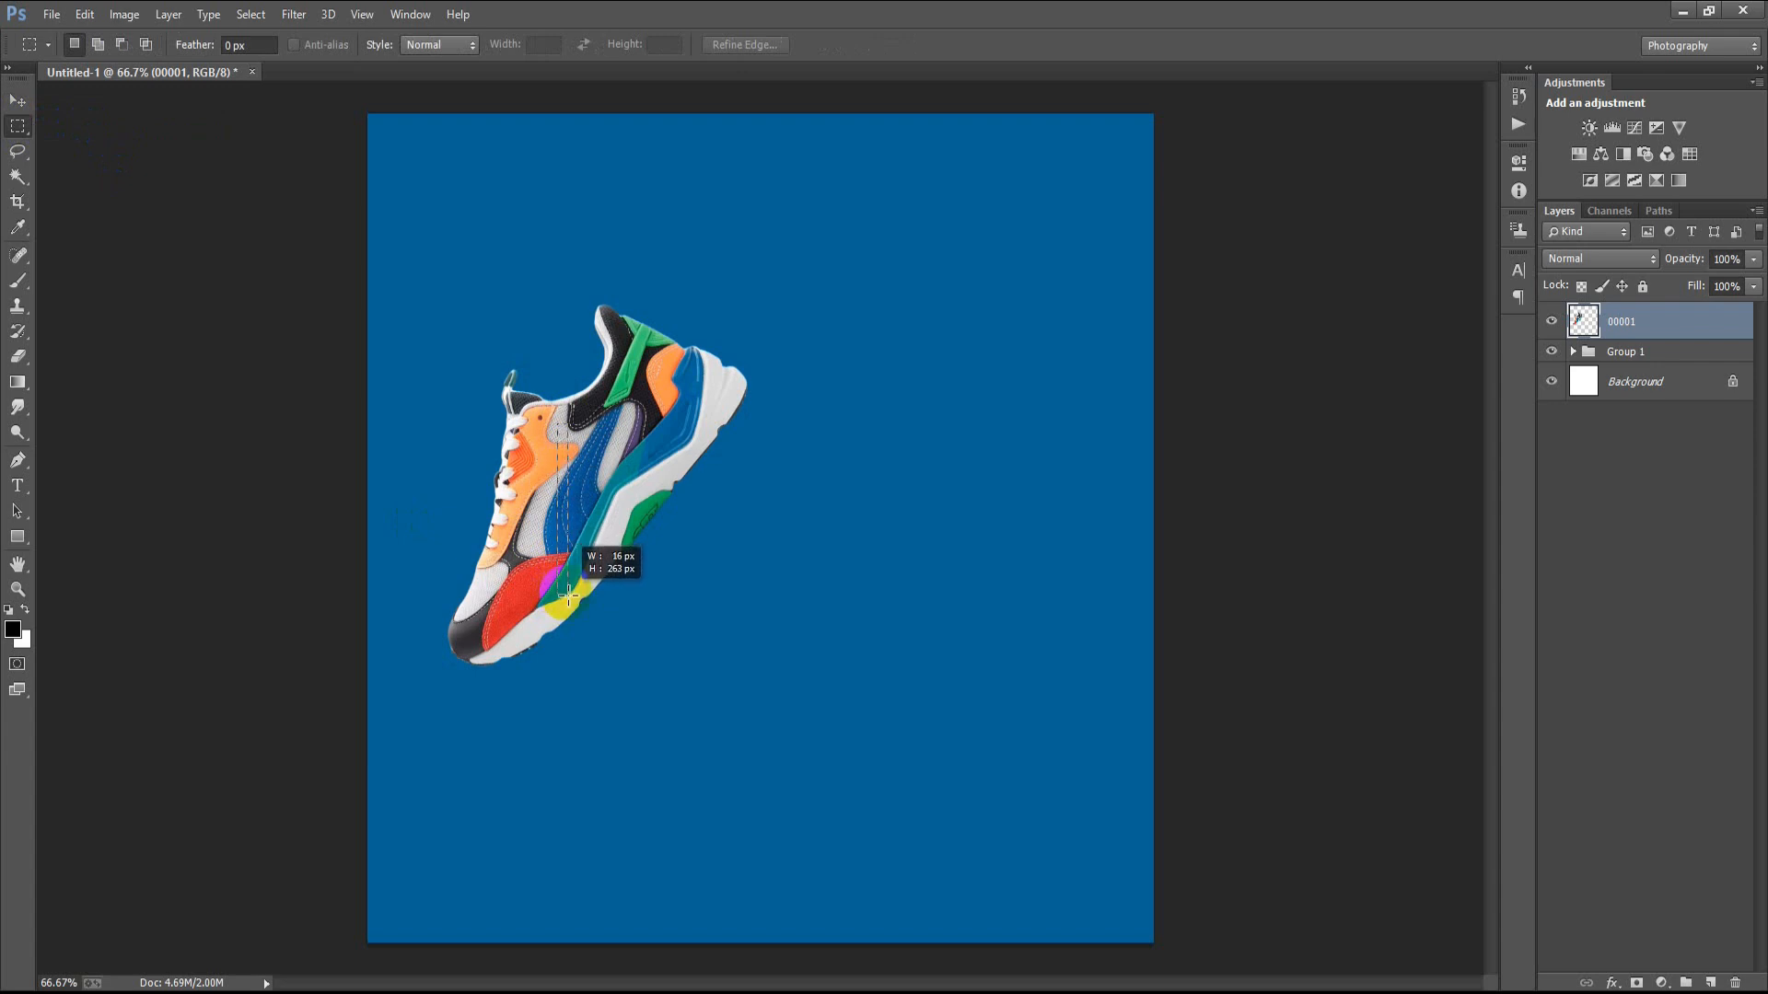
drag(569, 595, 564, 597)
click(18, 99)
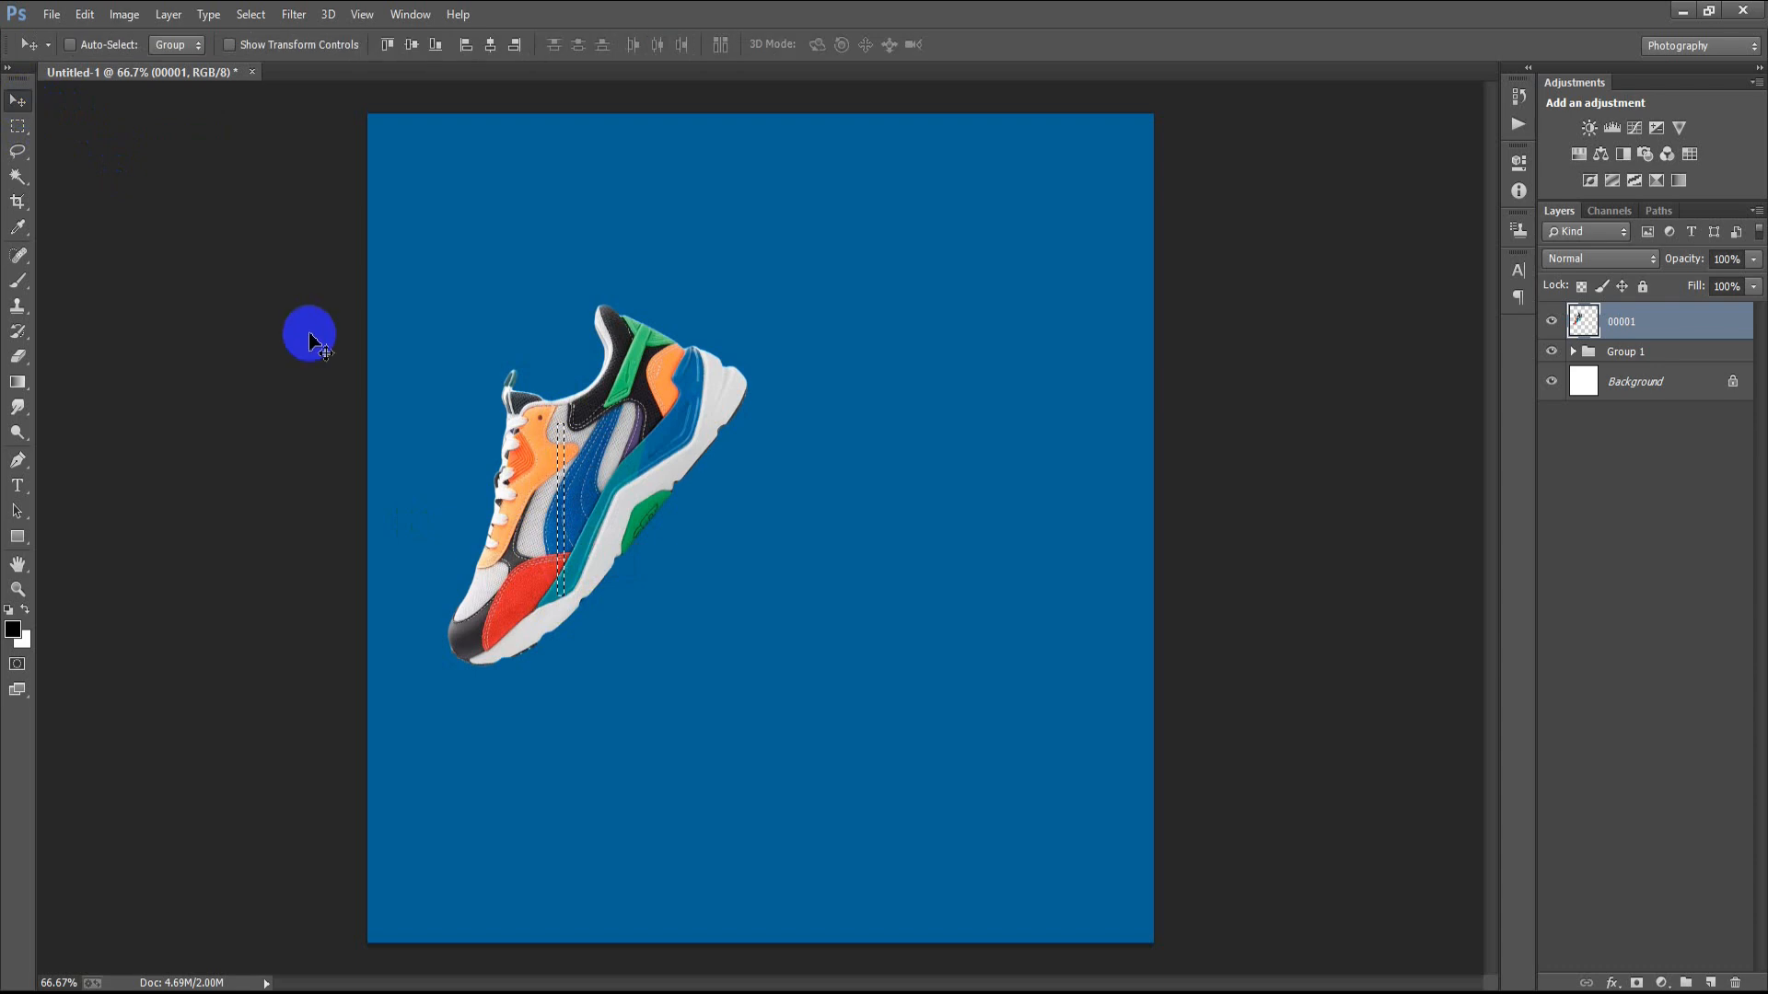
key(ctrl+j)
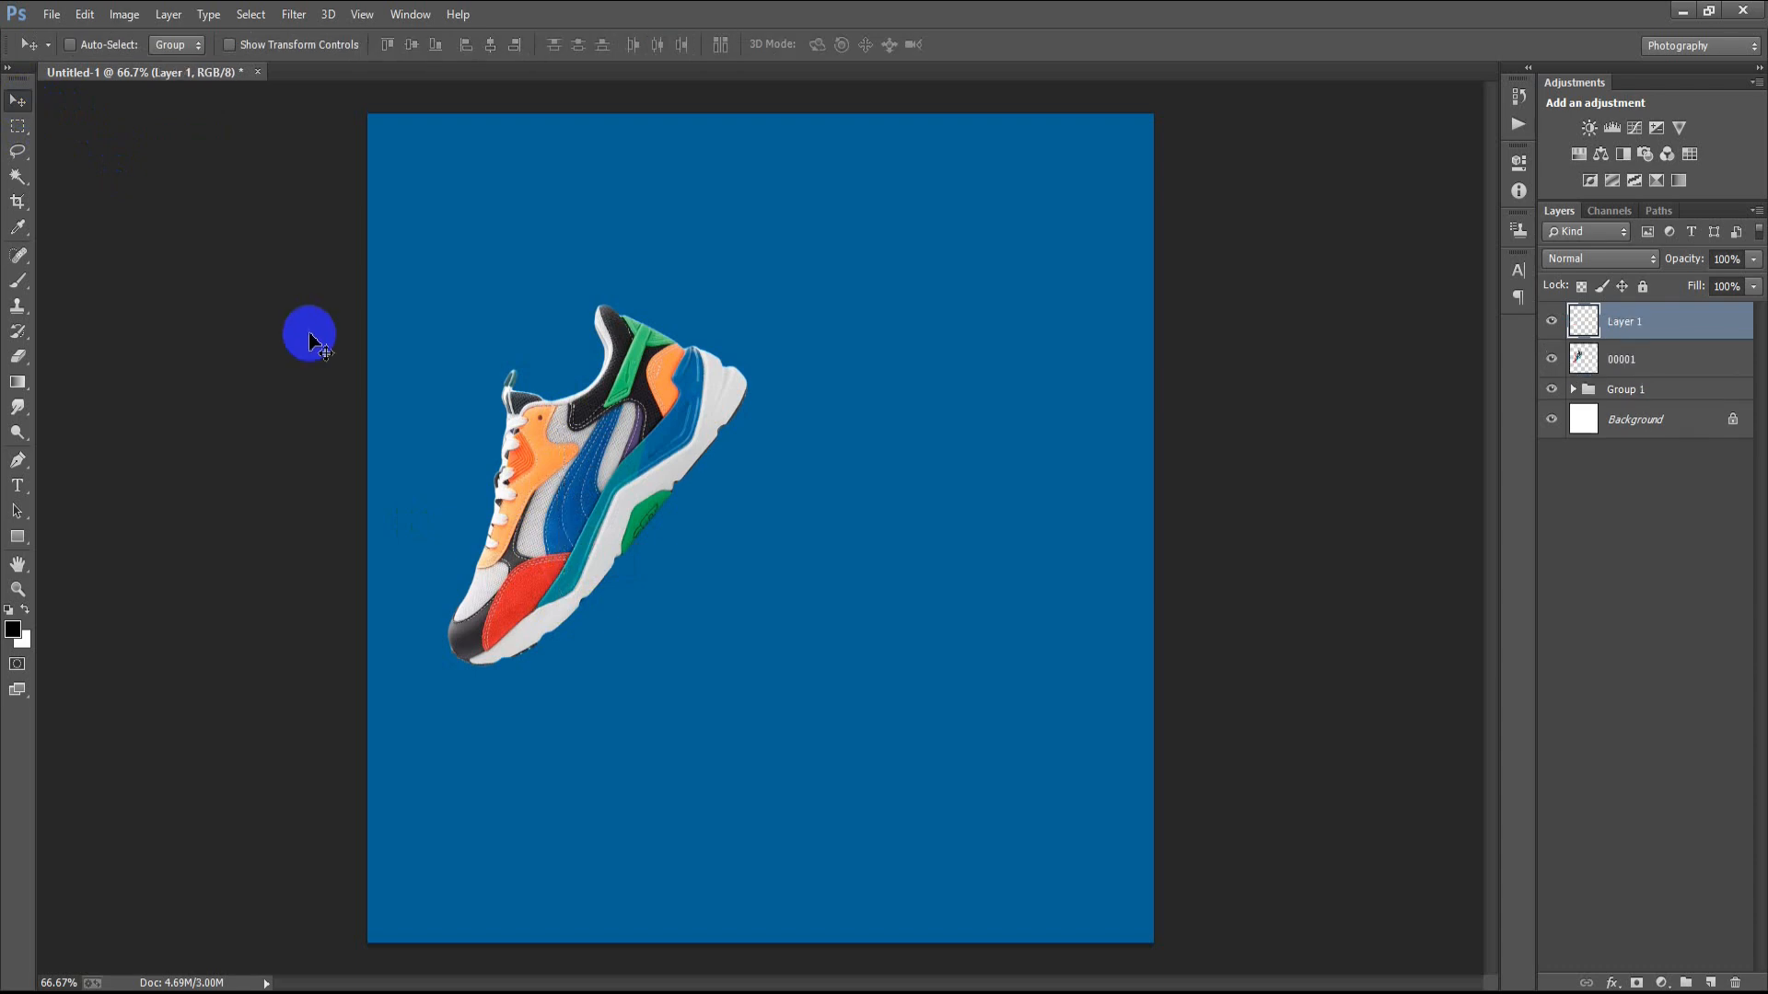
- Stretch the copied strip horizontally past the canvas's right edge and move its layer beneath the sneaker layer
key(ctrl+t)
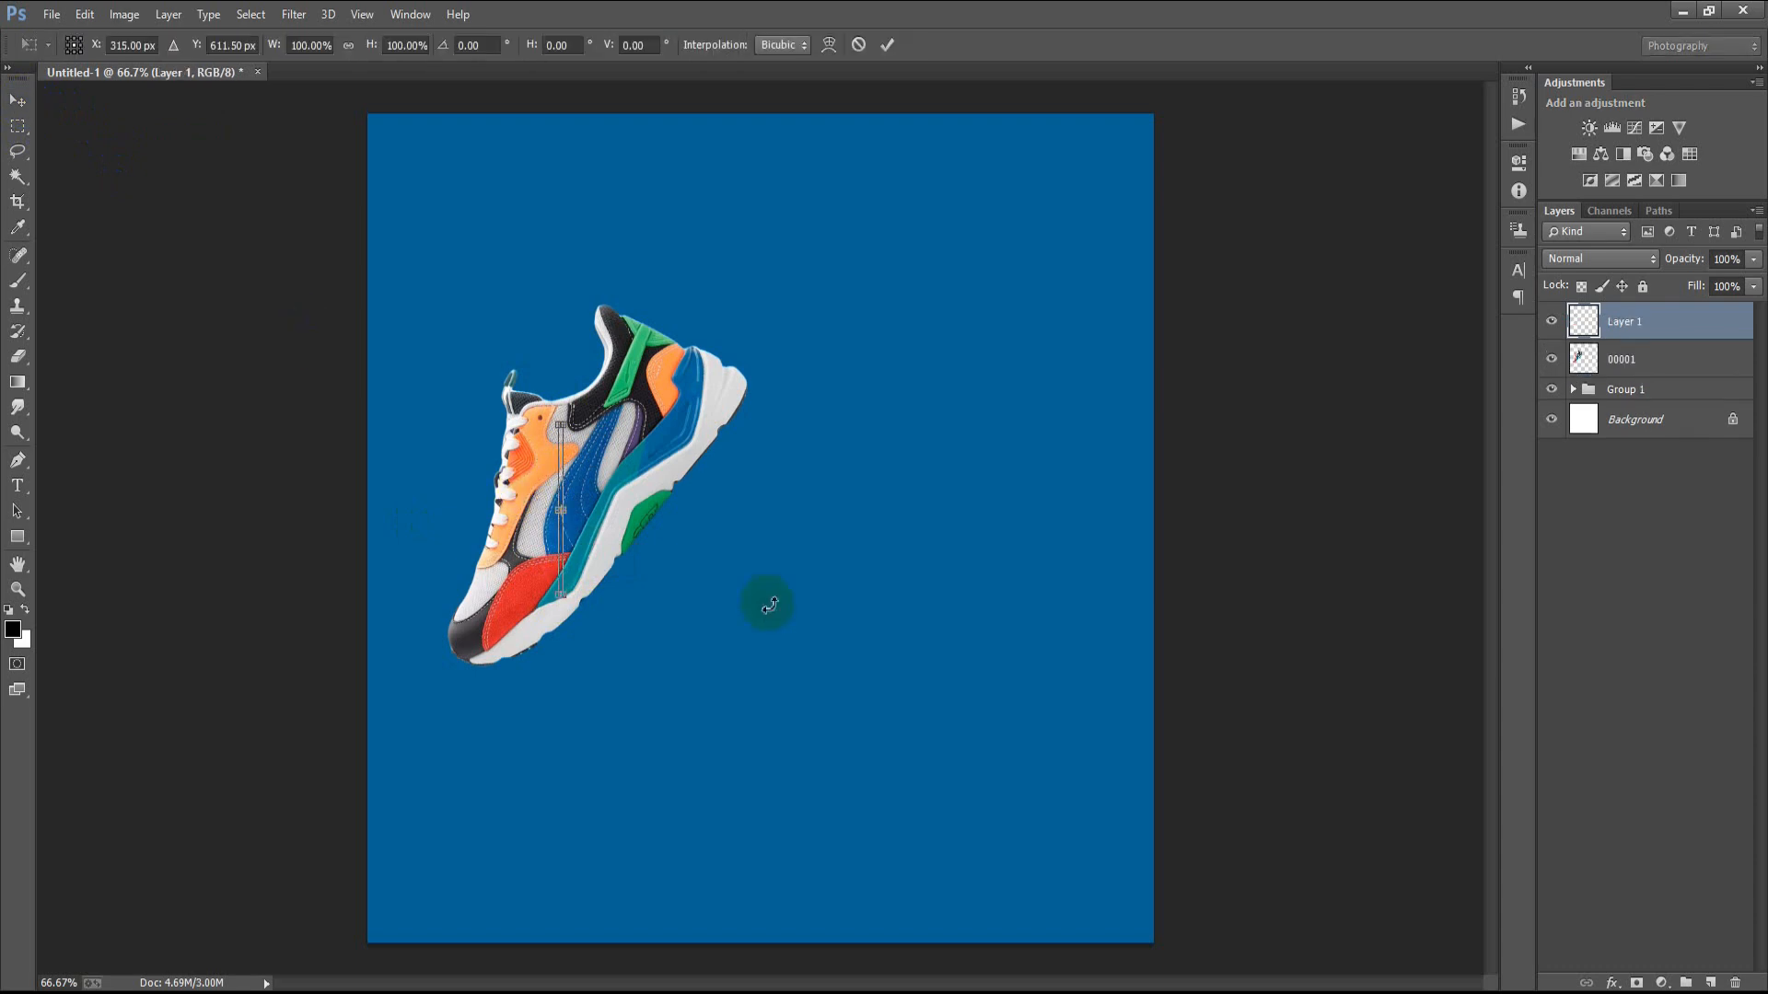
mouse_move(570, 513)
mouse_down()
mouse_move(1034, 541)
mouse_move(1385, 600)
mouse_up()
click(889, 46)
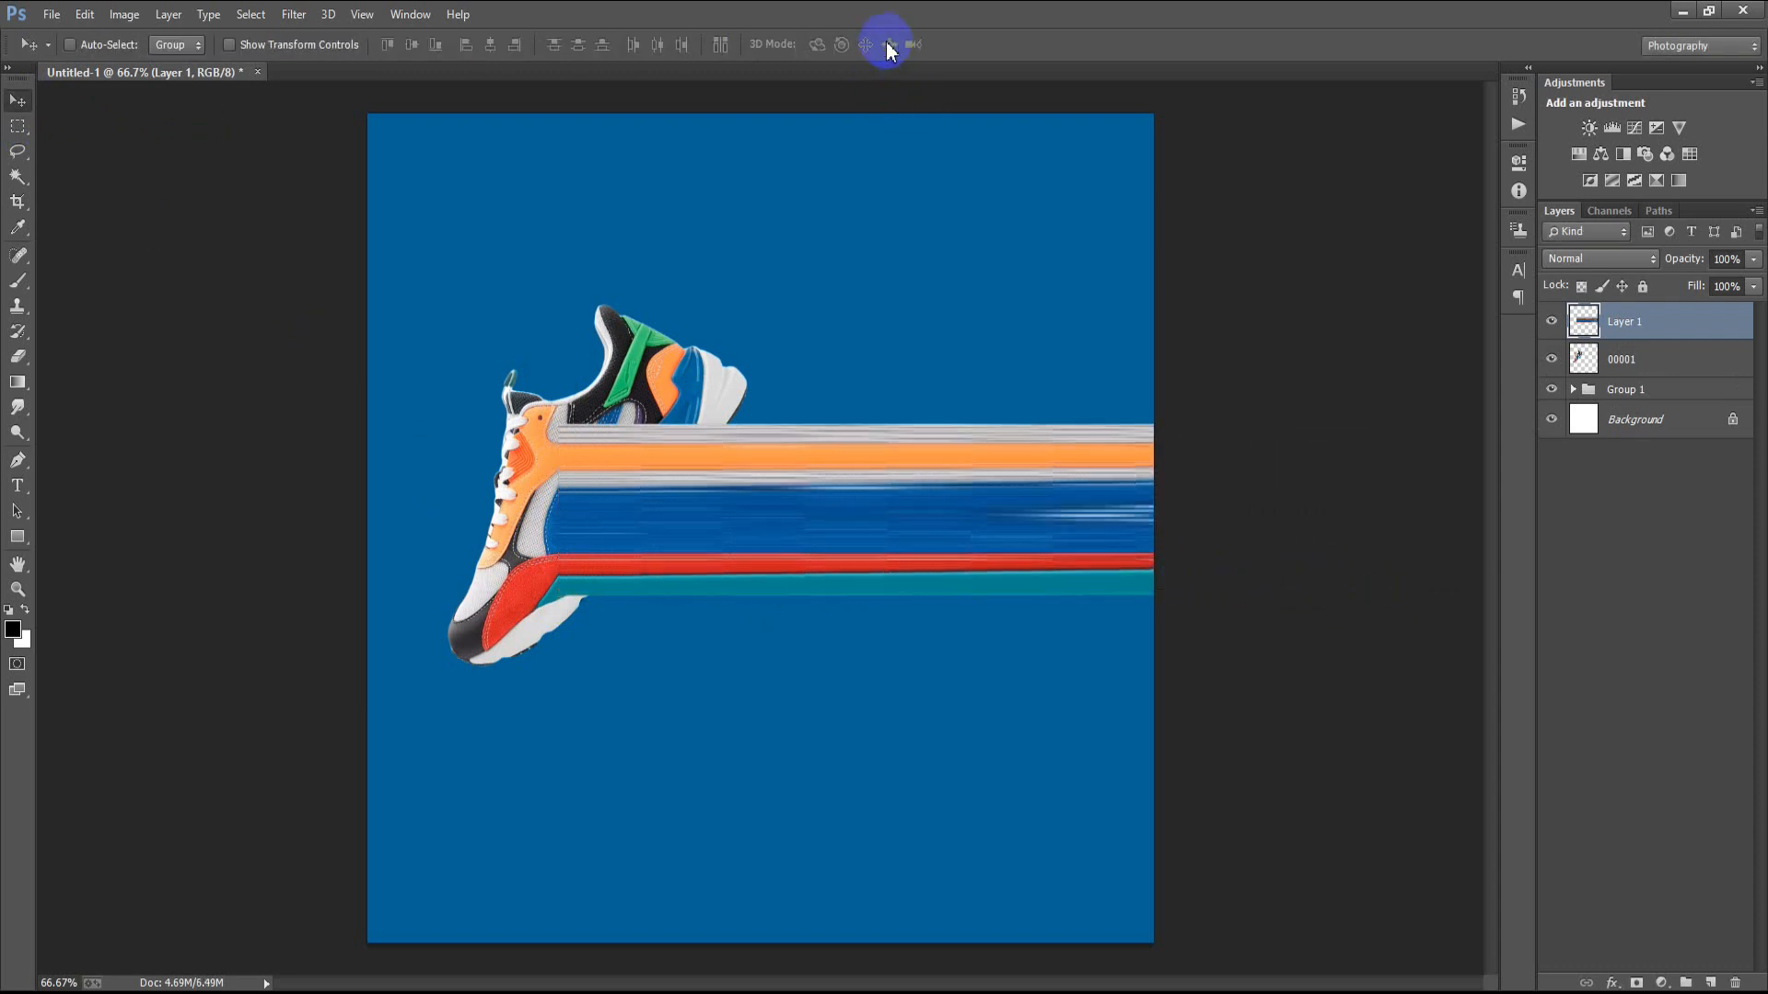
mouse_move(1702, 322)
mouse_down()
mouse_move(1697, 368)
mouse_move(1643, 391)
mouse_up()
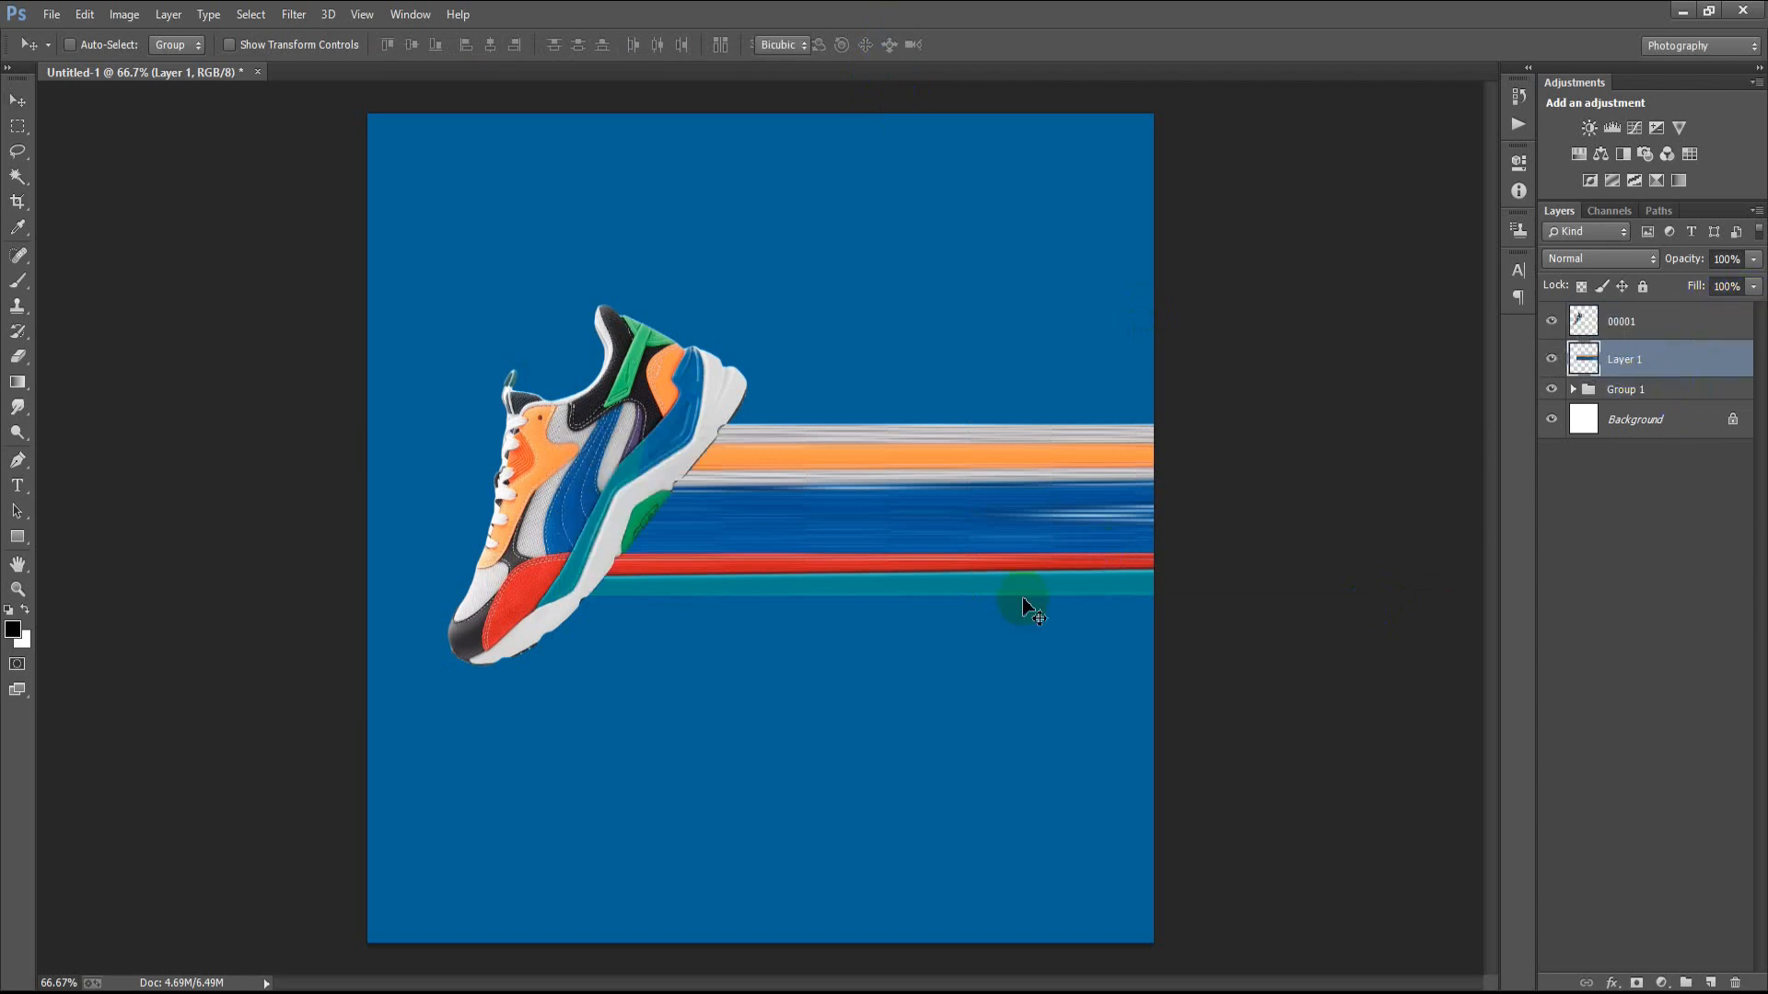
- Warp the stretched stripes so their near corners meet the shoe's toe and heel and the band tapers toward the canvas's right edge
key(ctrl+t)
right_click(831, 518)
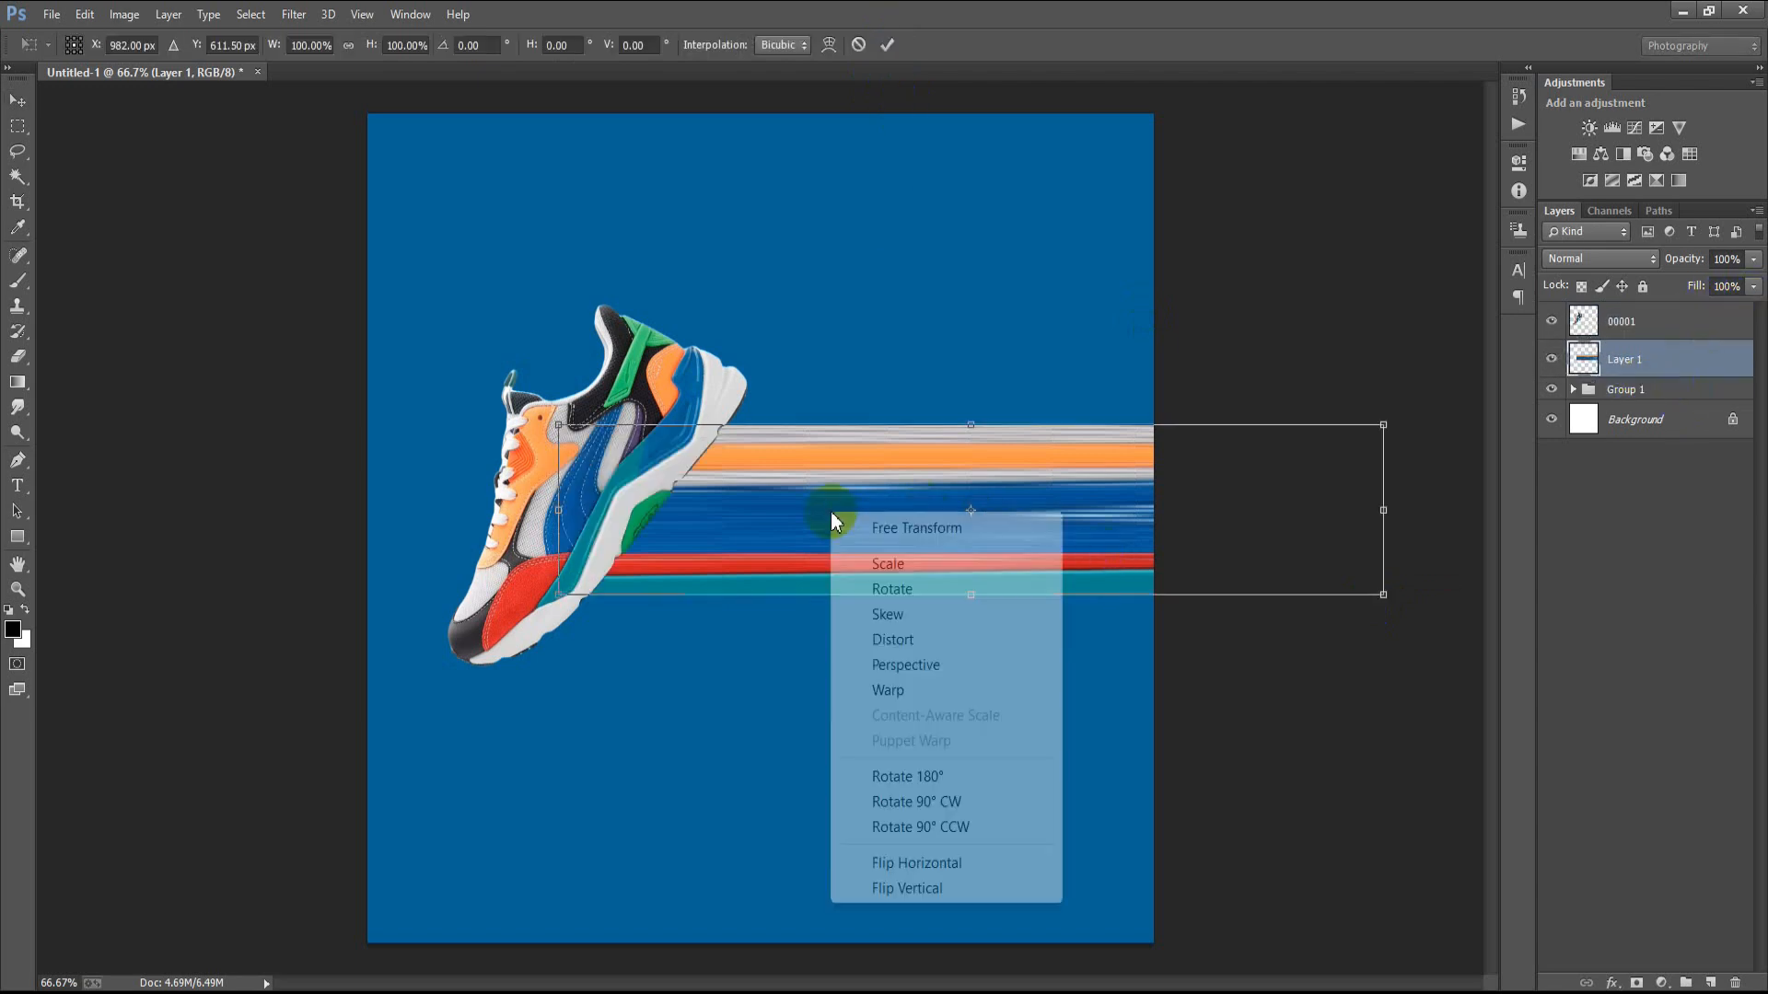
click(843, 690)
drag(559, 596, 499, 661)
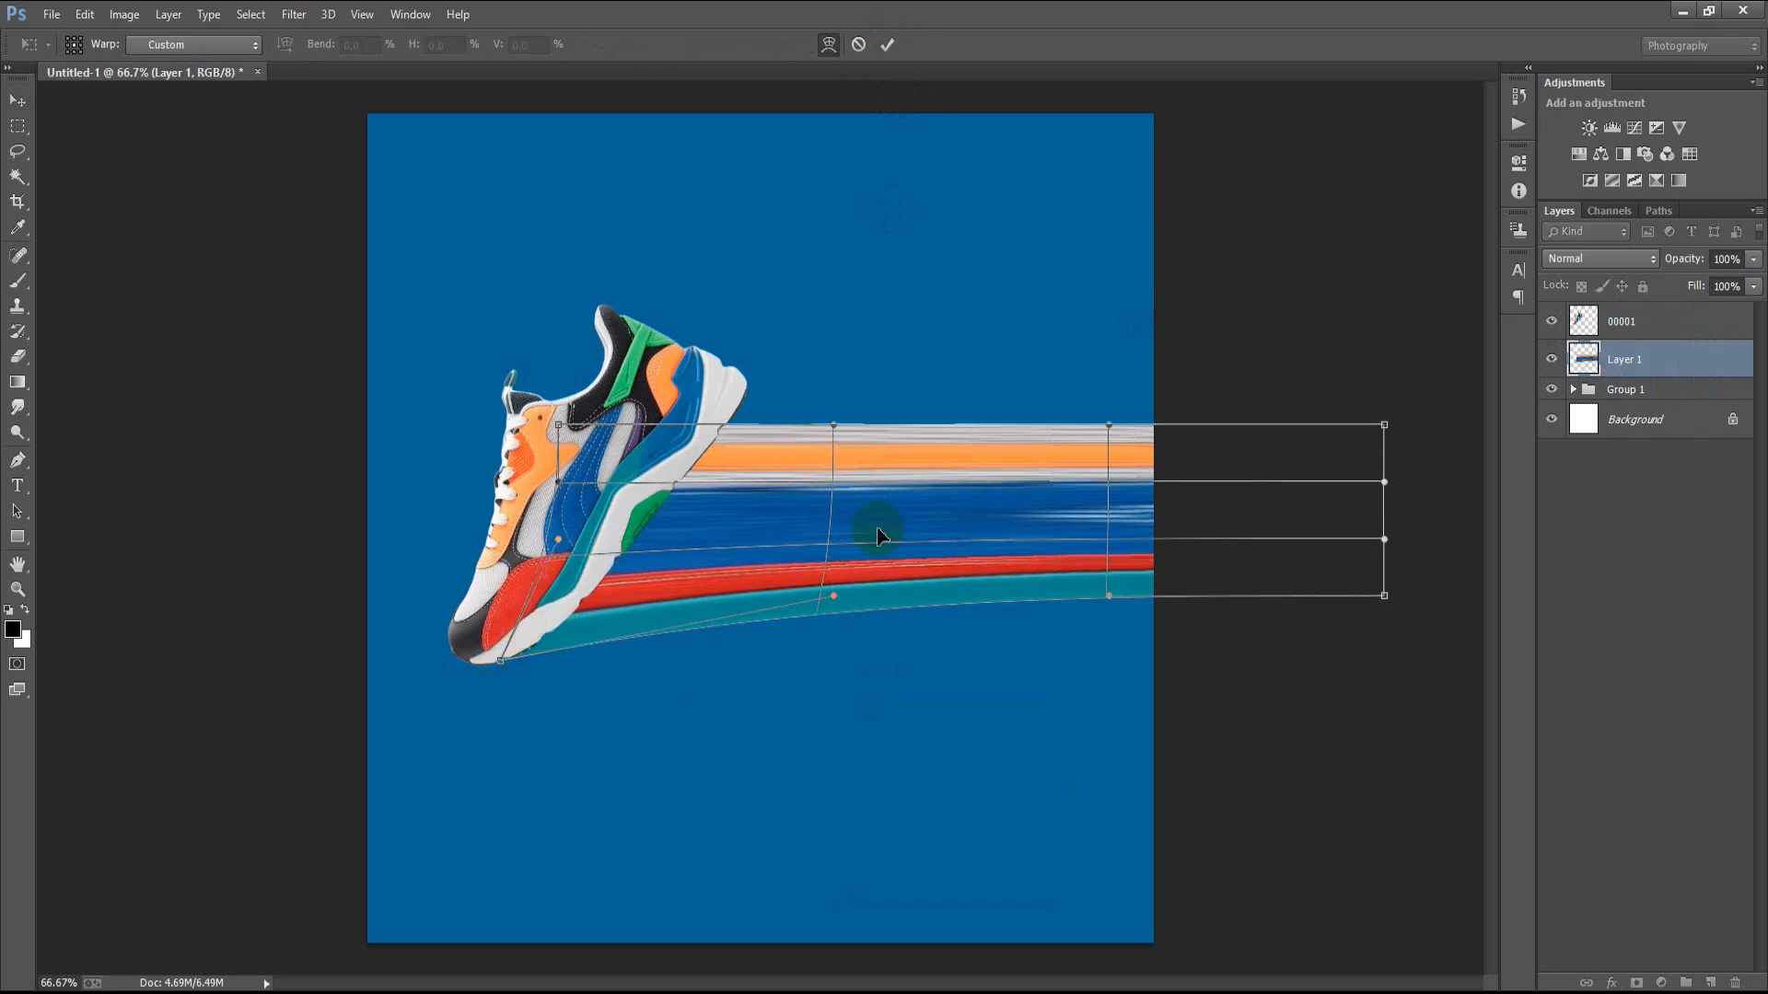
drag(830, 610, 833, 554)
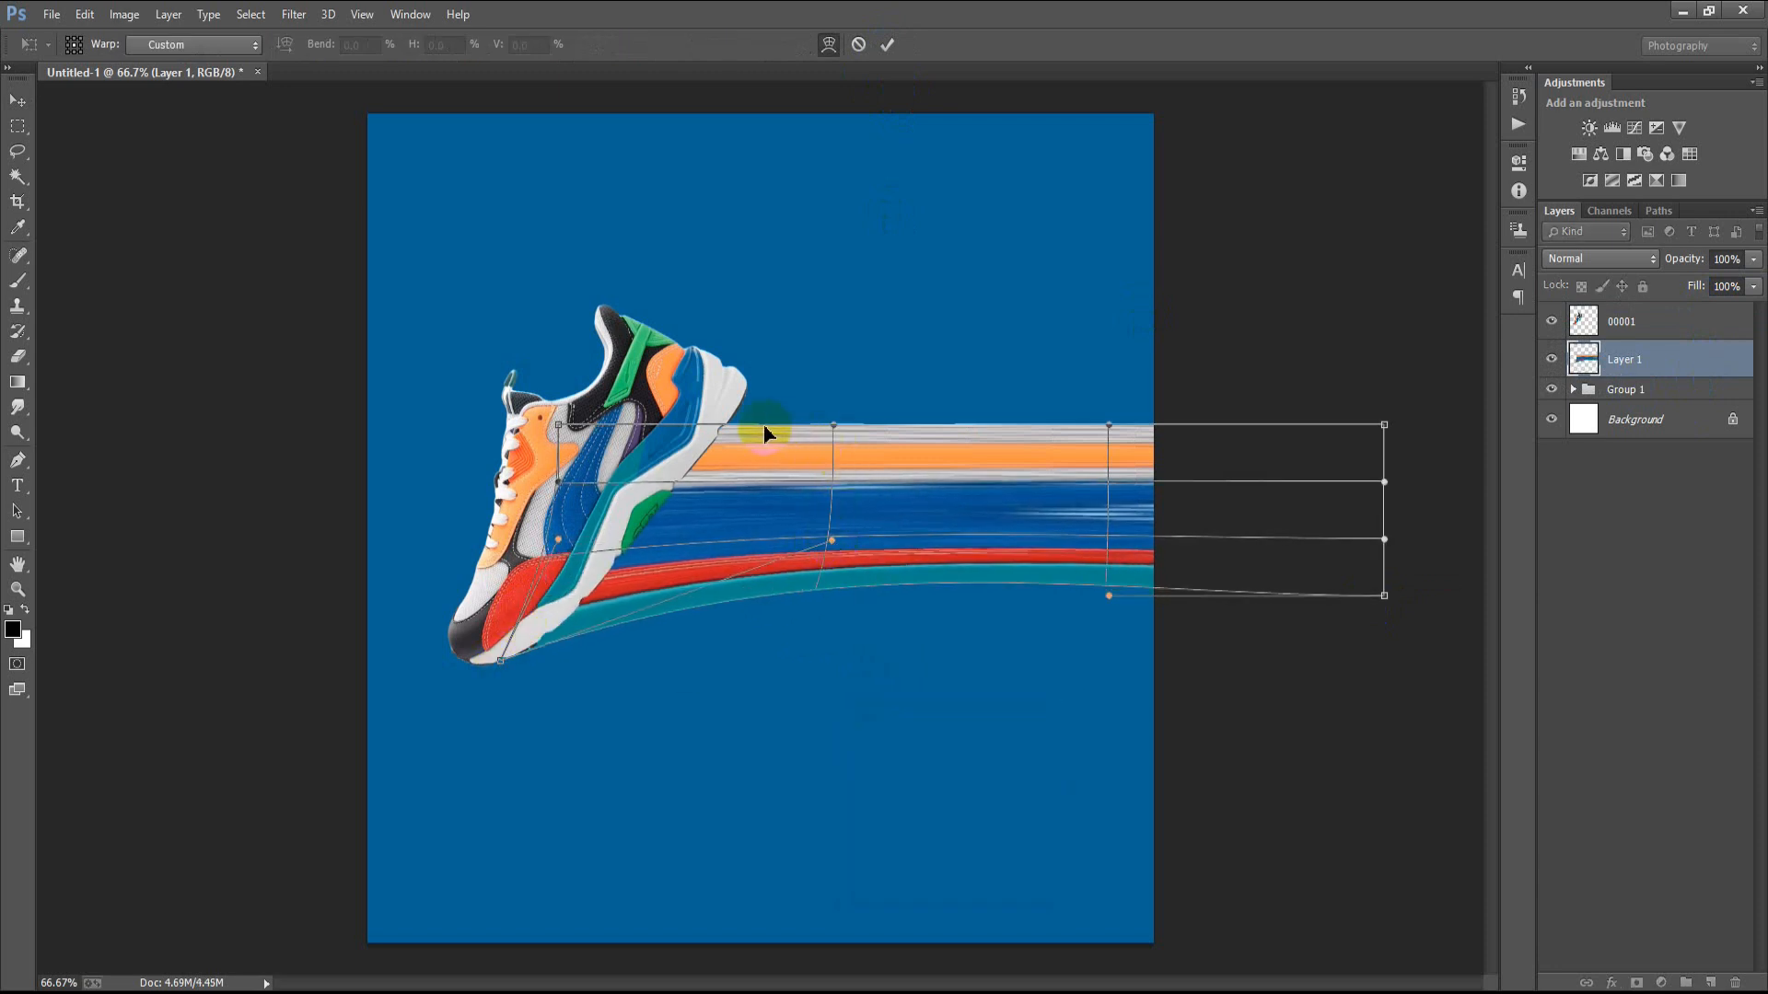
drag(559, 424, 593, 302)
drag(834, 428, 828, 466)
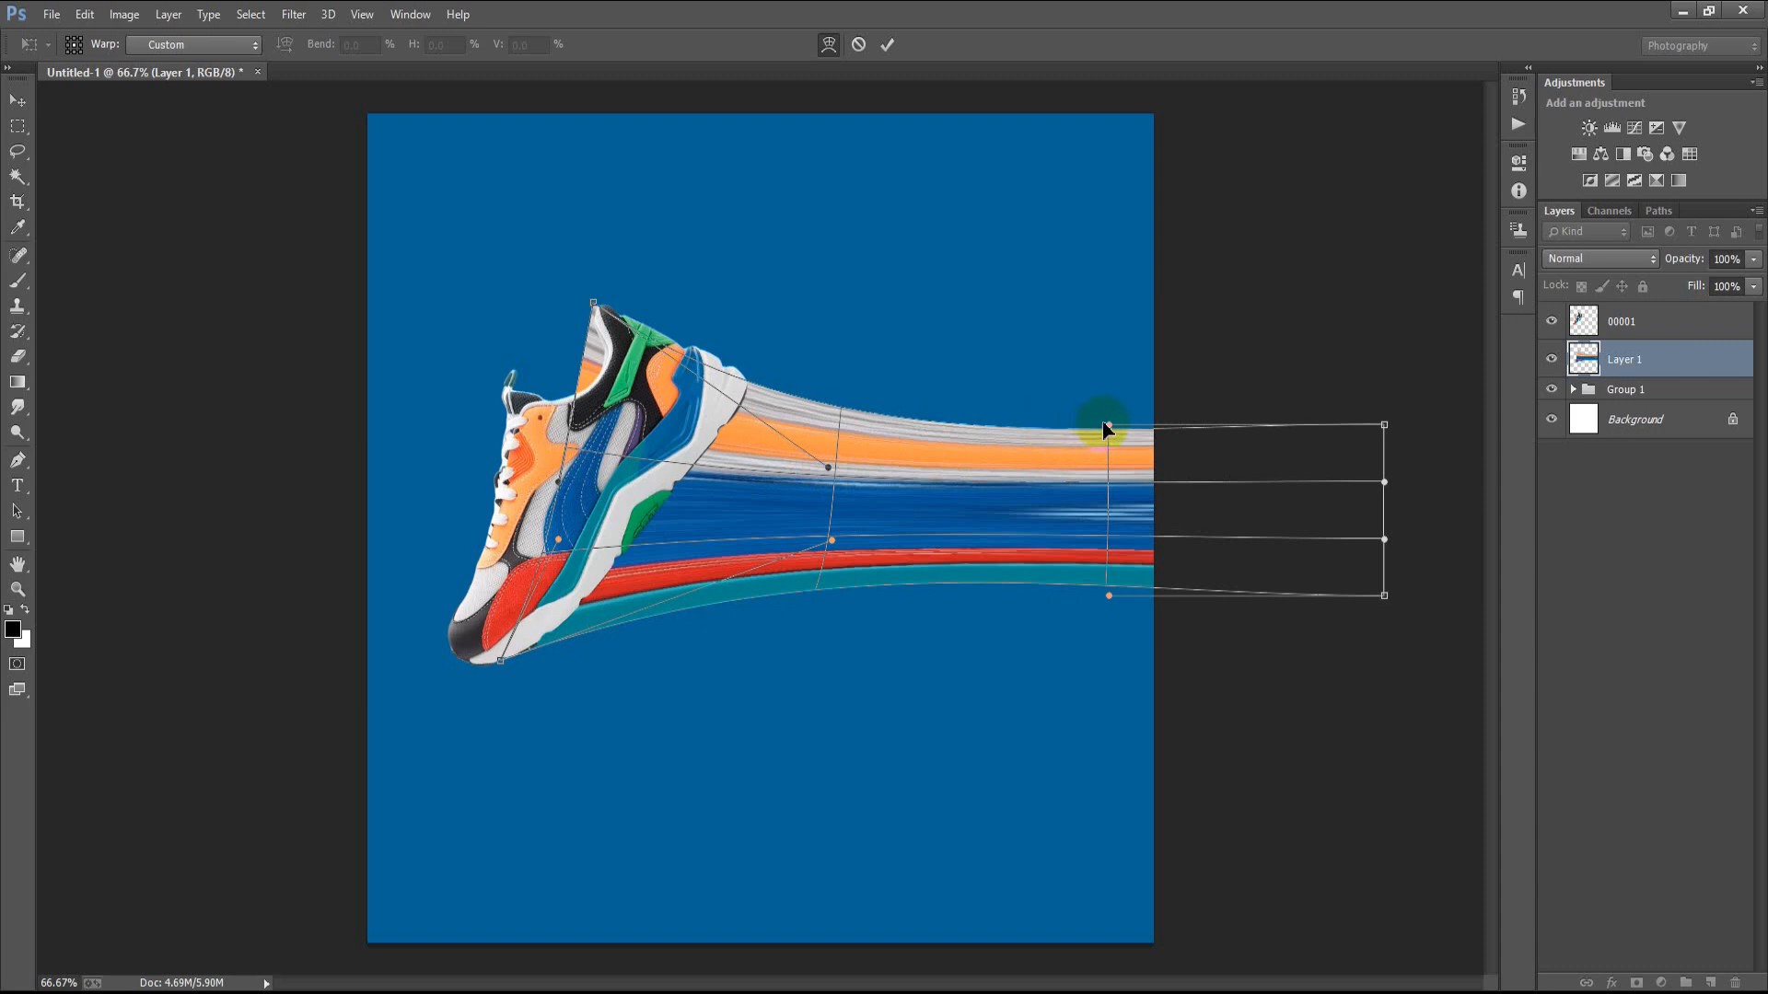
drag(1107, 426, 1101, 475)
drag(1103, 602, 1082, 566)
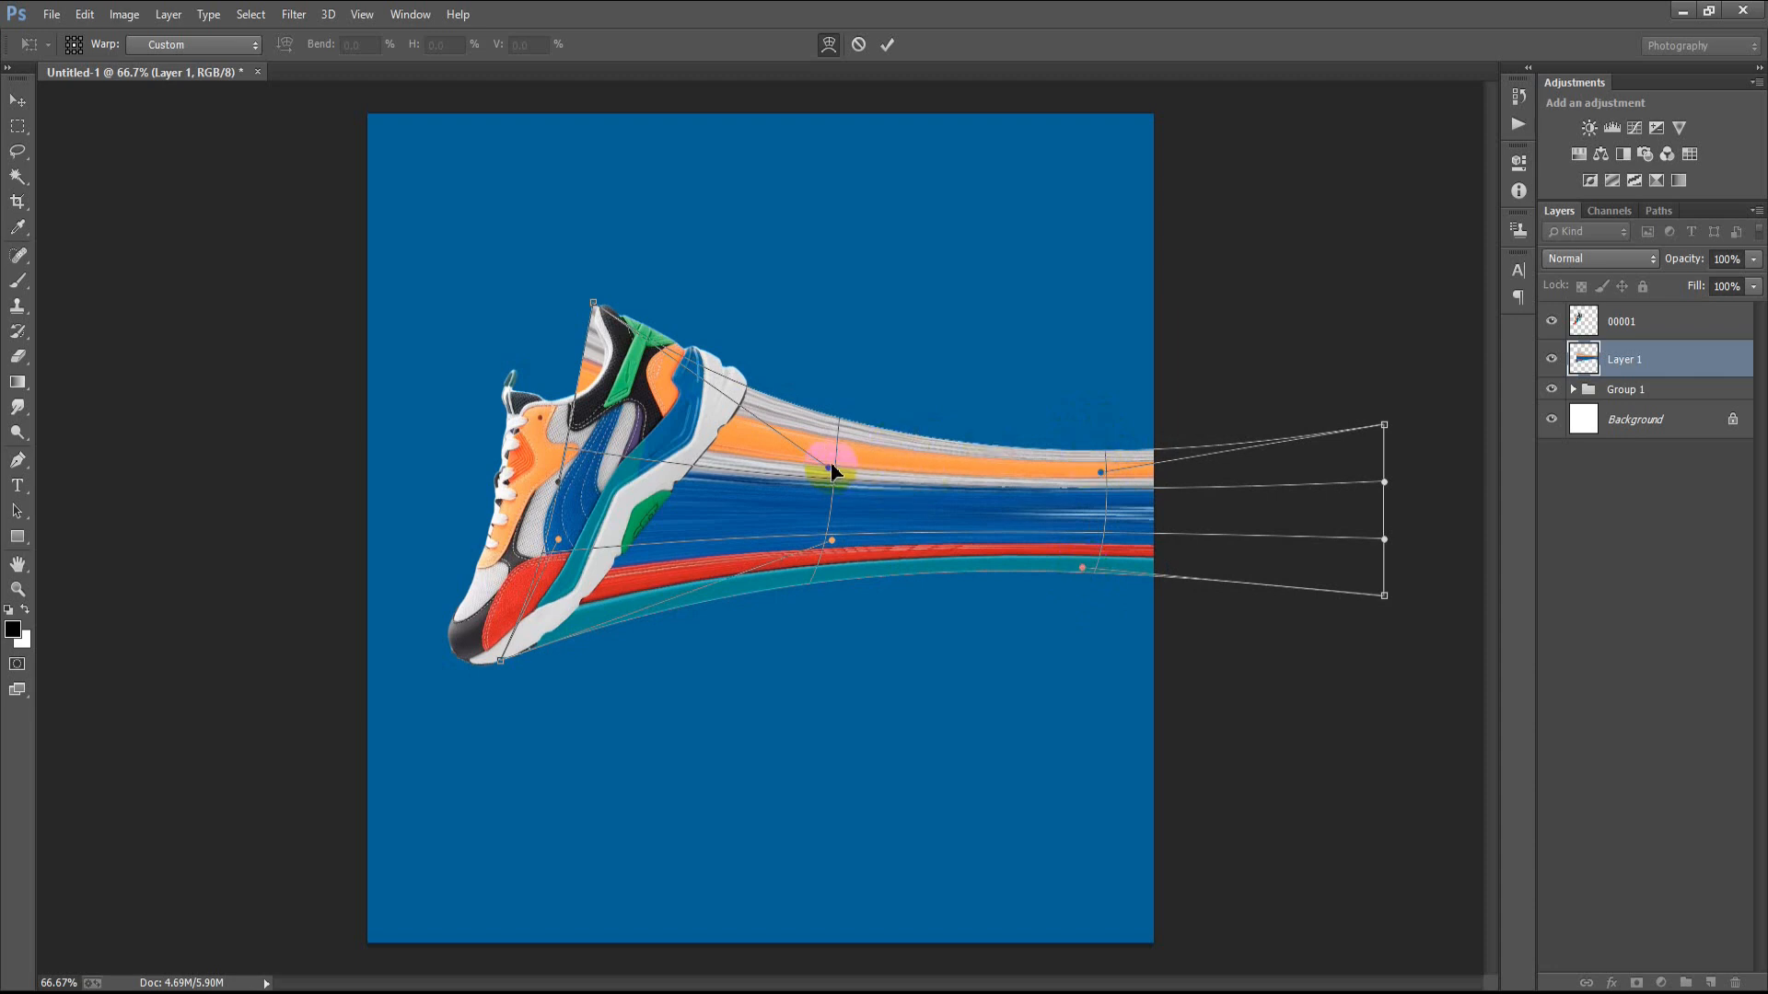
drag(830, 467, 834, 466)
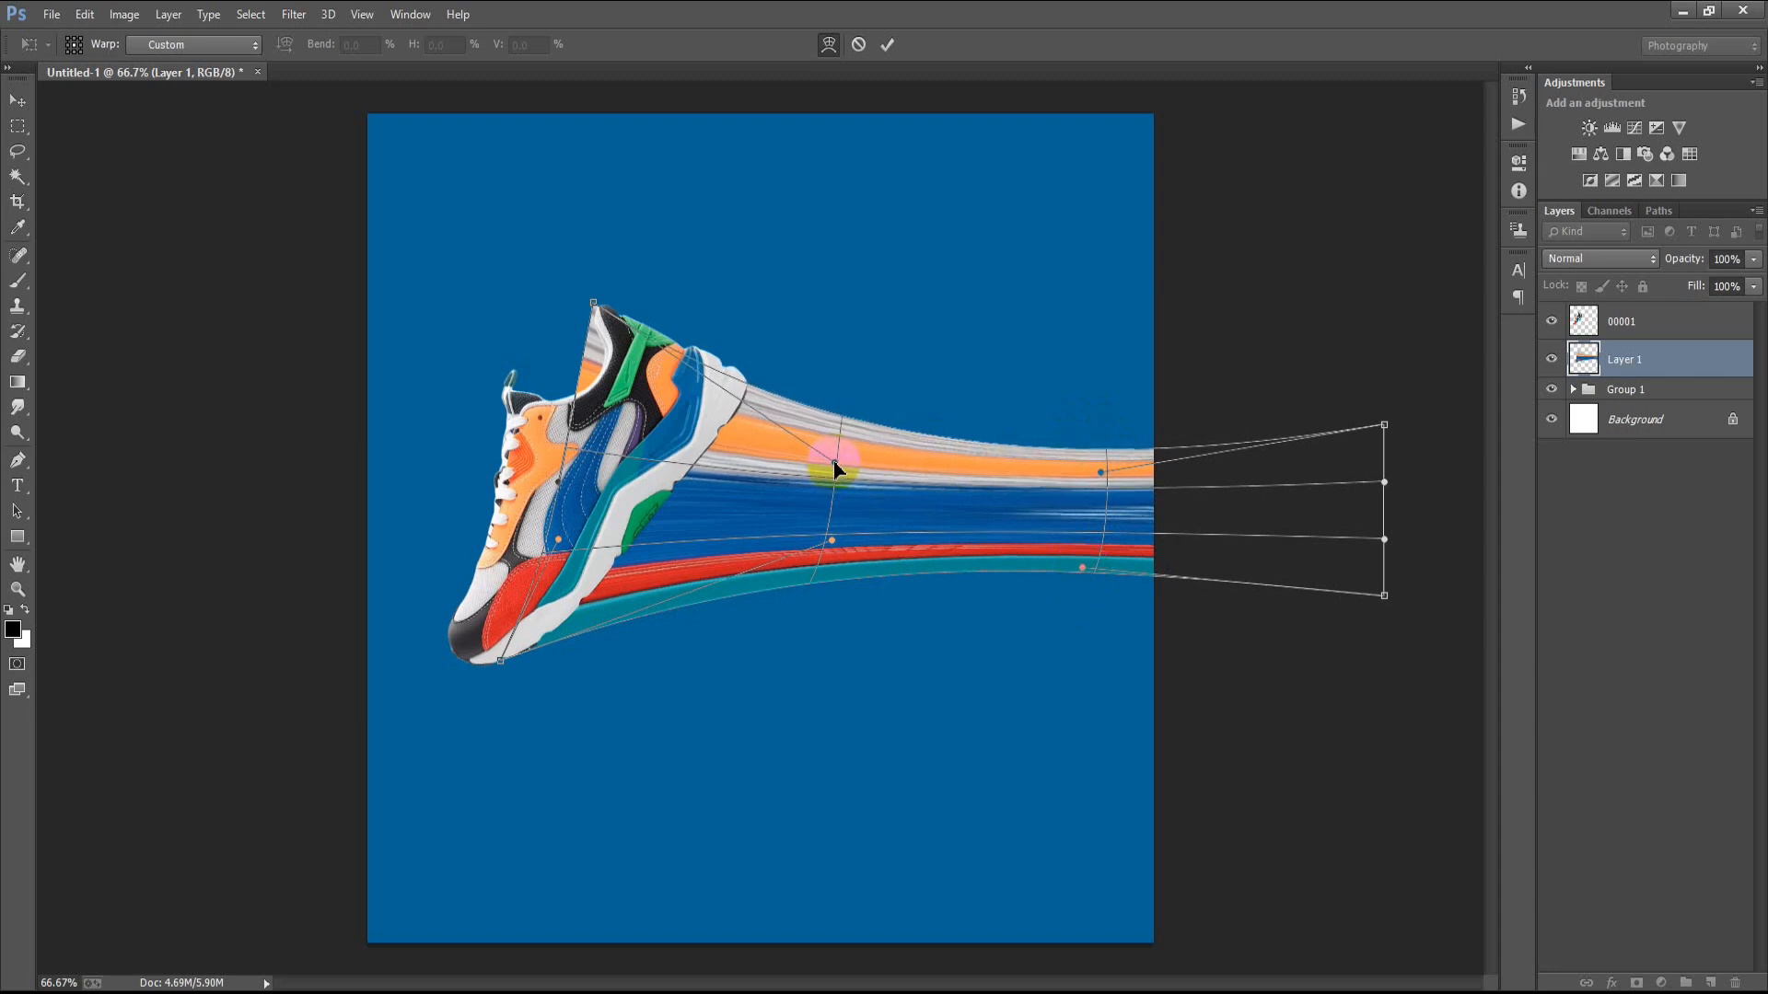
click(887, 44)
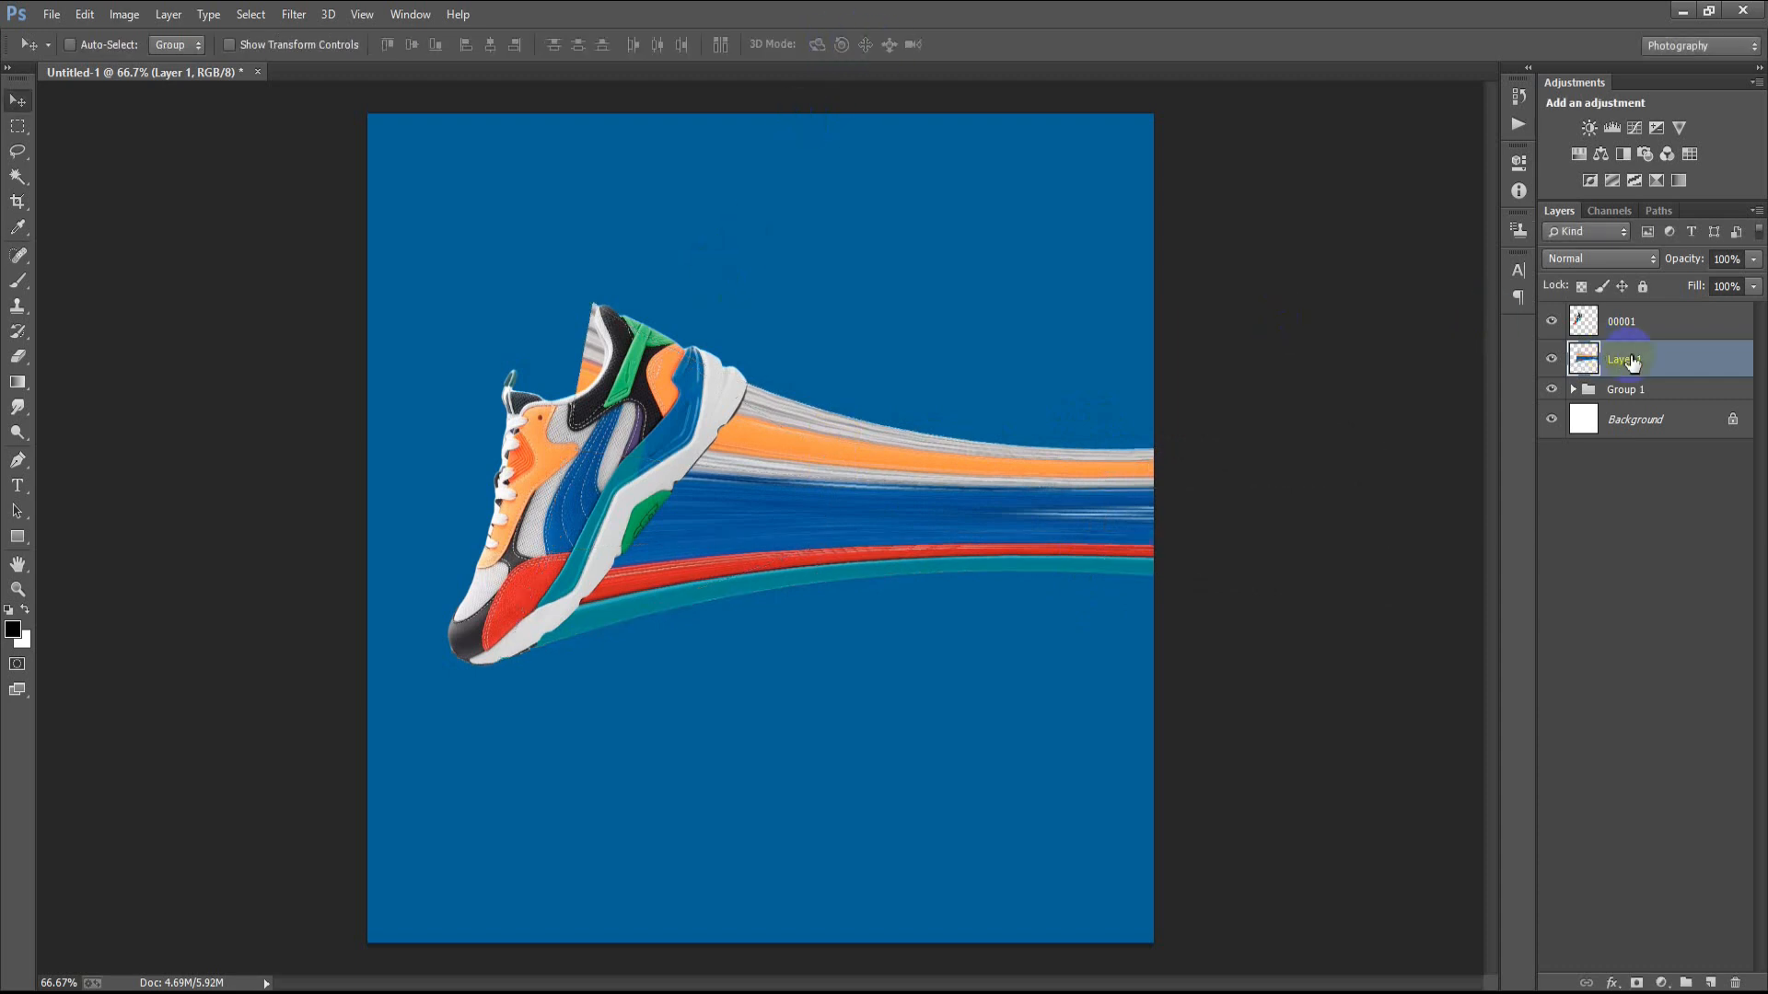
- Erase the part of the stripes on Layer 1 that shows inside the shoe's ankle opening
click(18, 355)
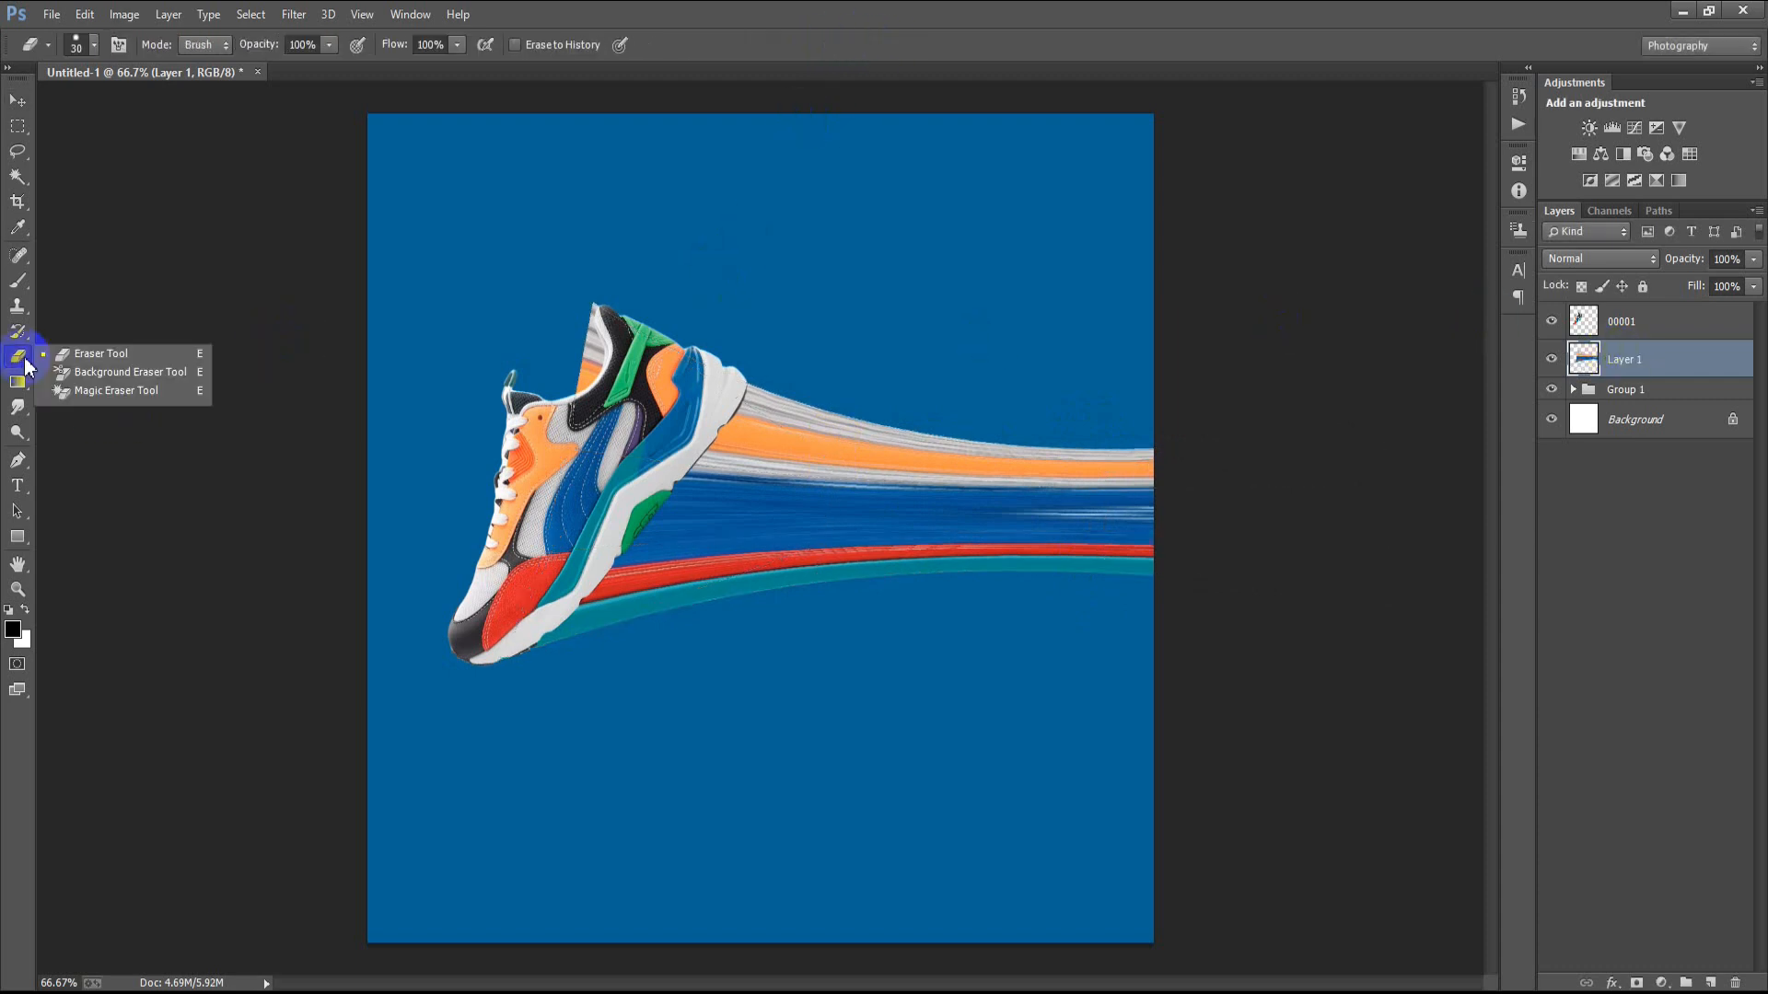
mouse_move(591, 300)
mouse_down()
mouse_move(594, 368)
mouse_move(571, 396)
mouse_move(590, 341)
mouse_move(588, 396)
mouse_move(594, 326)
mouse_move(567, 410)
mouse_up()
click(17, 99)
click(1576, 364)
click(1552, 359)
click(1551, 359)
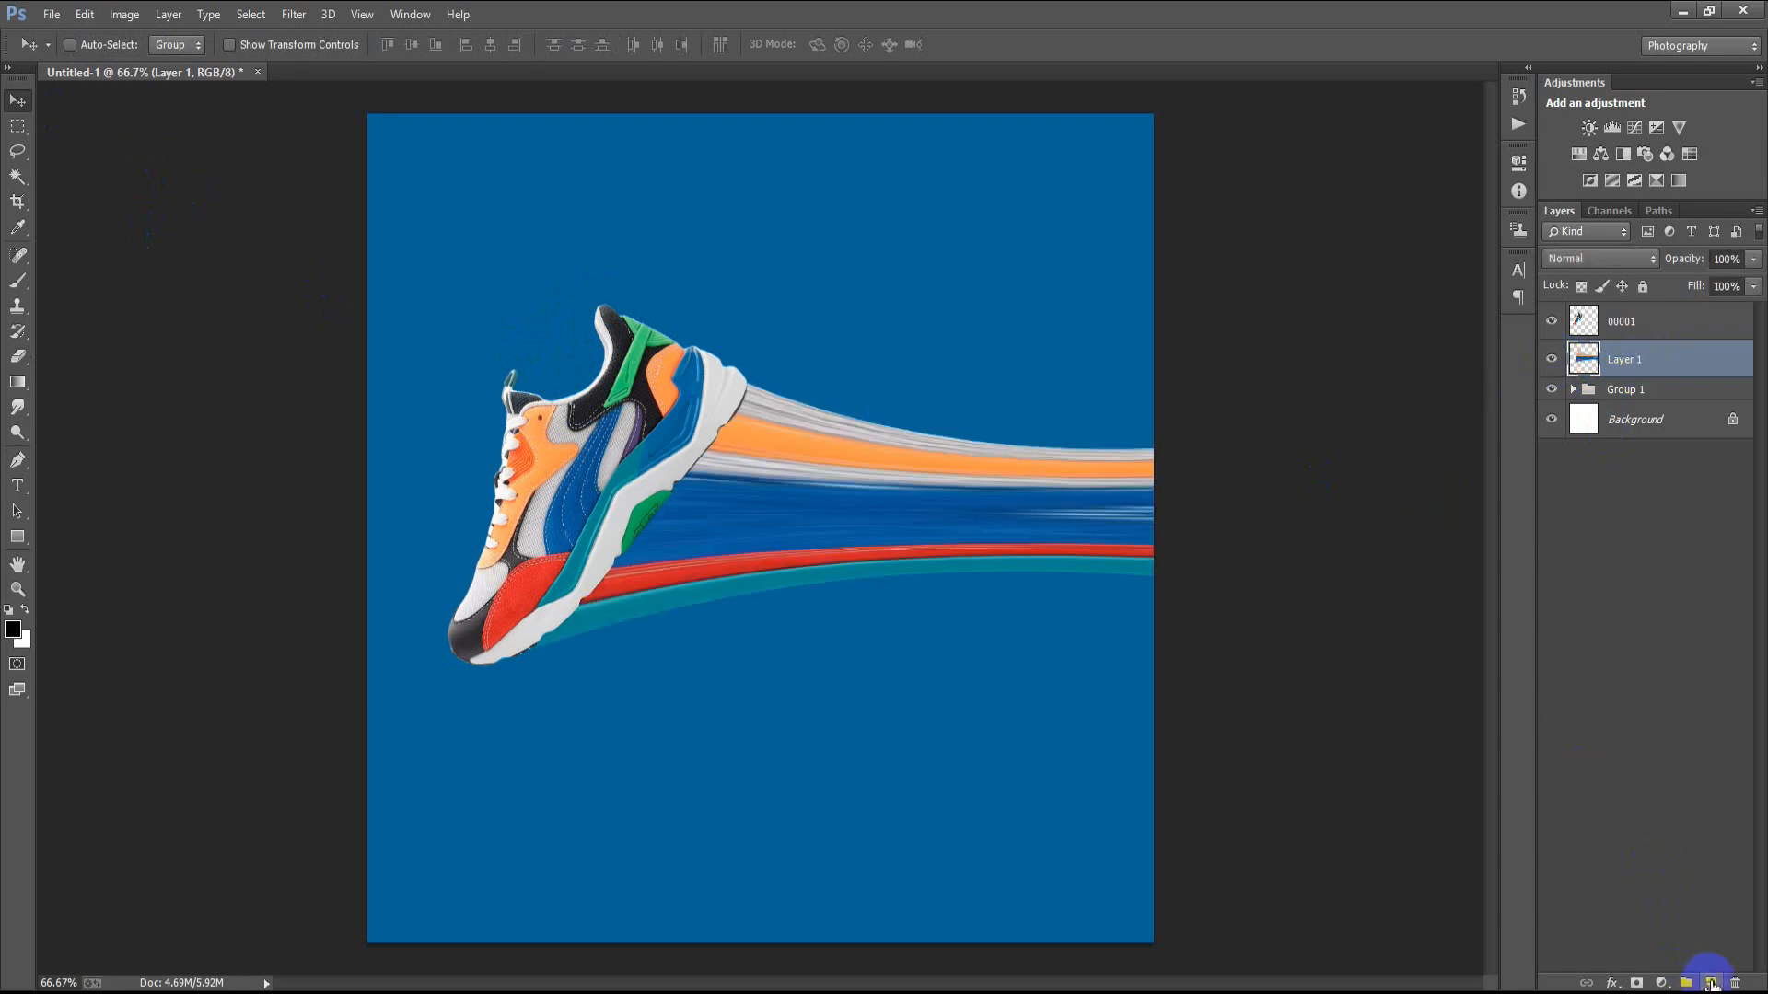
- Paint a soft black shadow along the shoe's sole on a new layer above the stripes, using the Brush at 51% opacity
click(1711, 983)
click(18, 280)
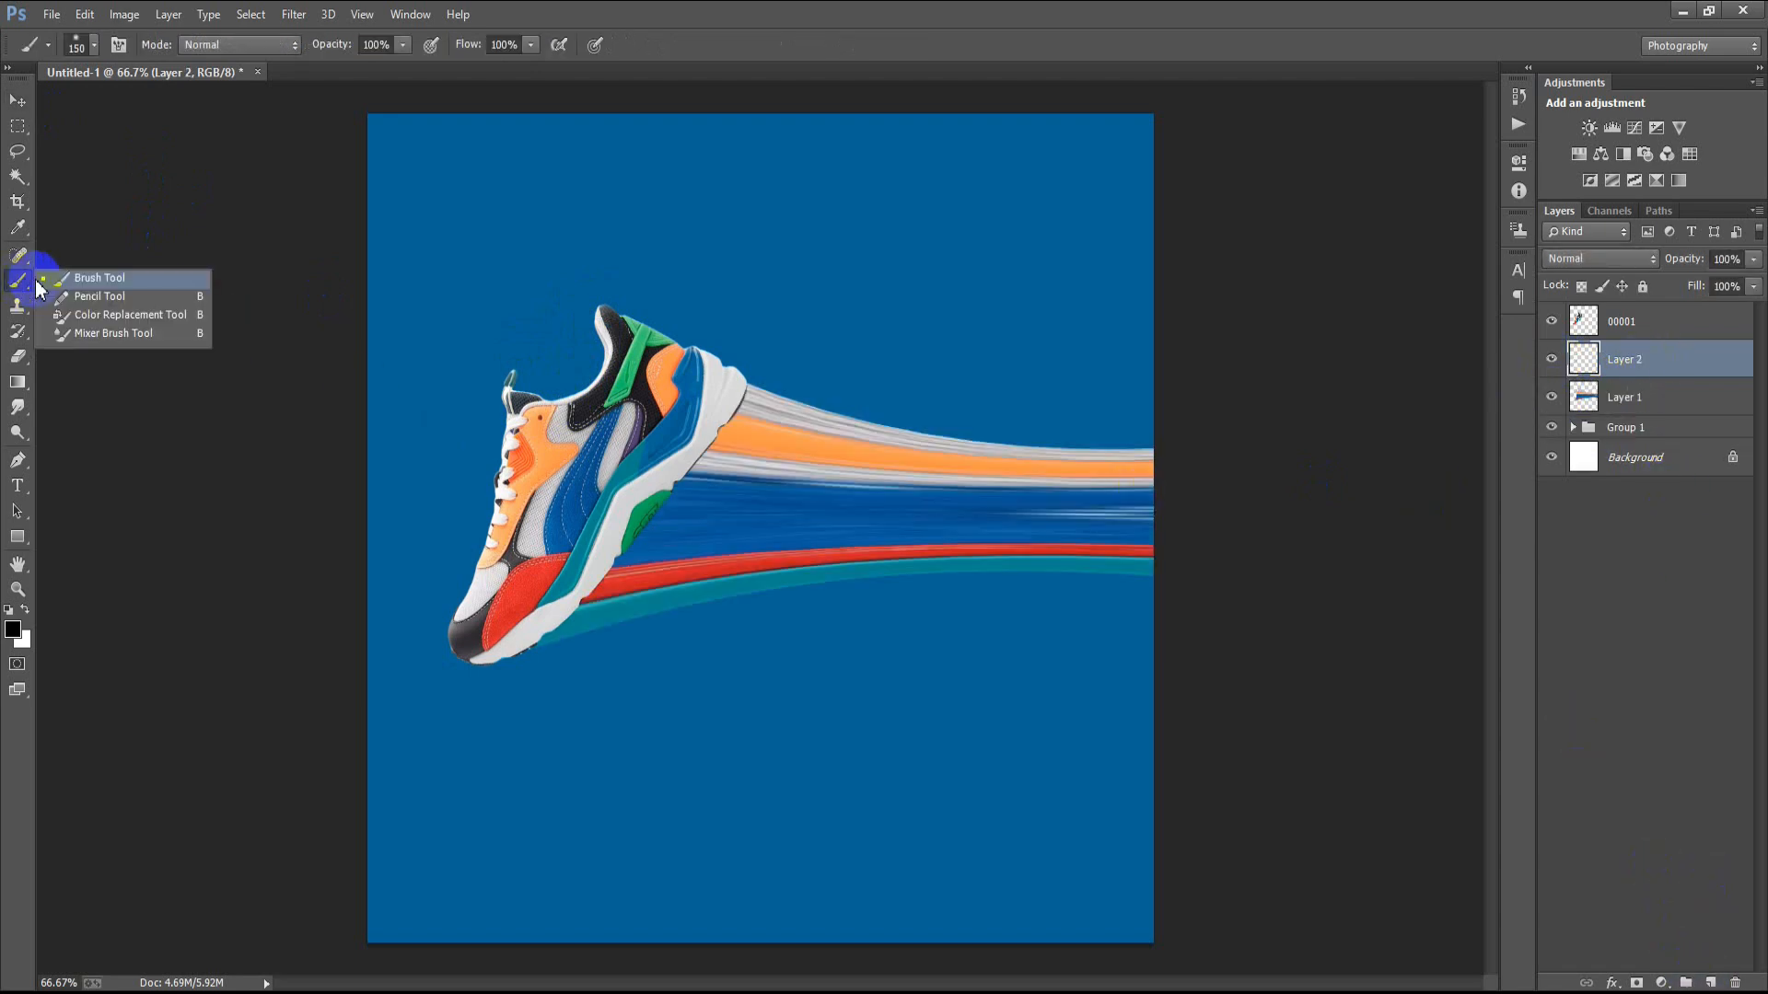
click(402, 45)
drag(406, 49, 359, 85)
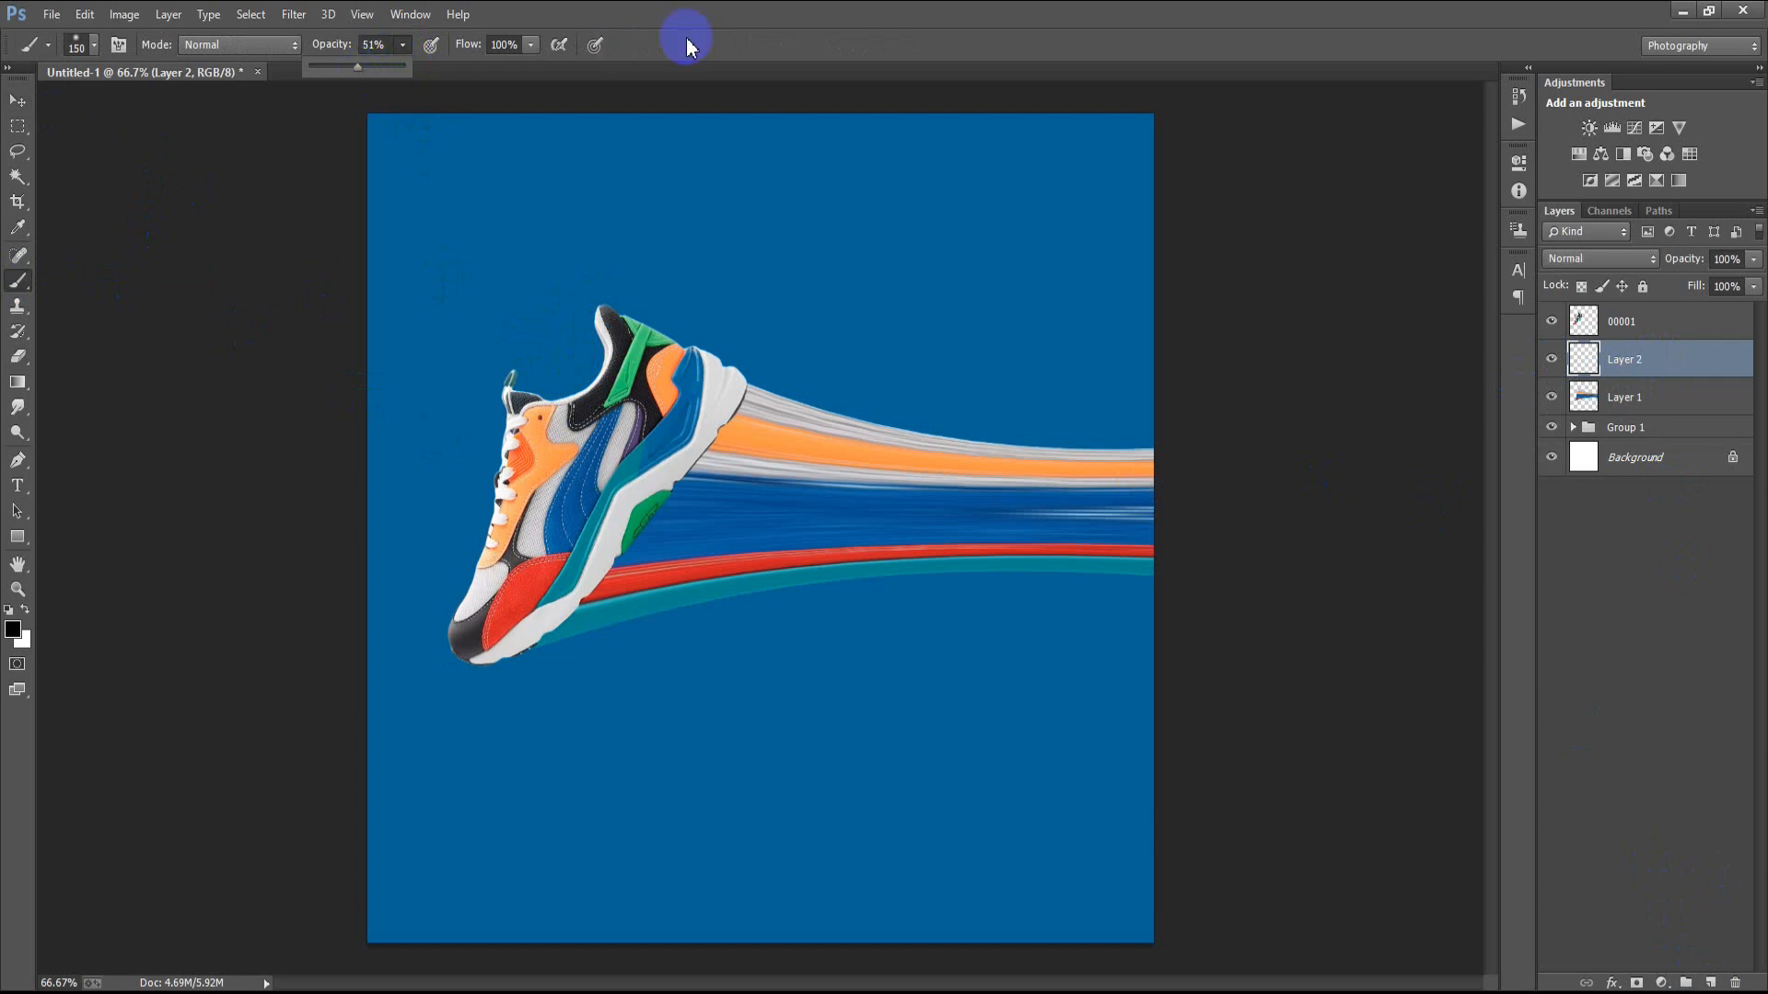
mouse_move(738, 410)
mouse_down()
mouse_move(562, 615)
mouse_move(580, 608)
mouse_move(534, 623)
mouse_up()
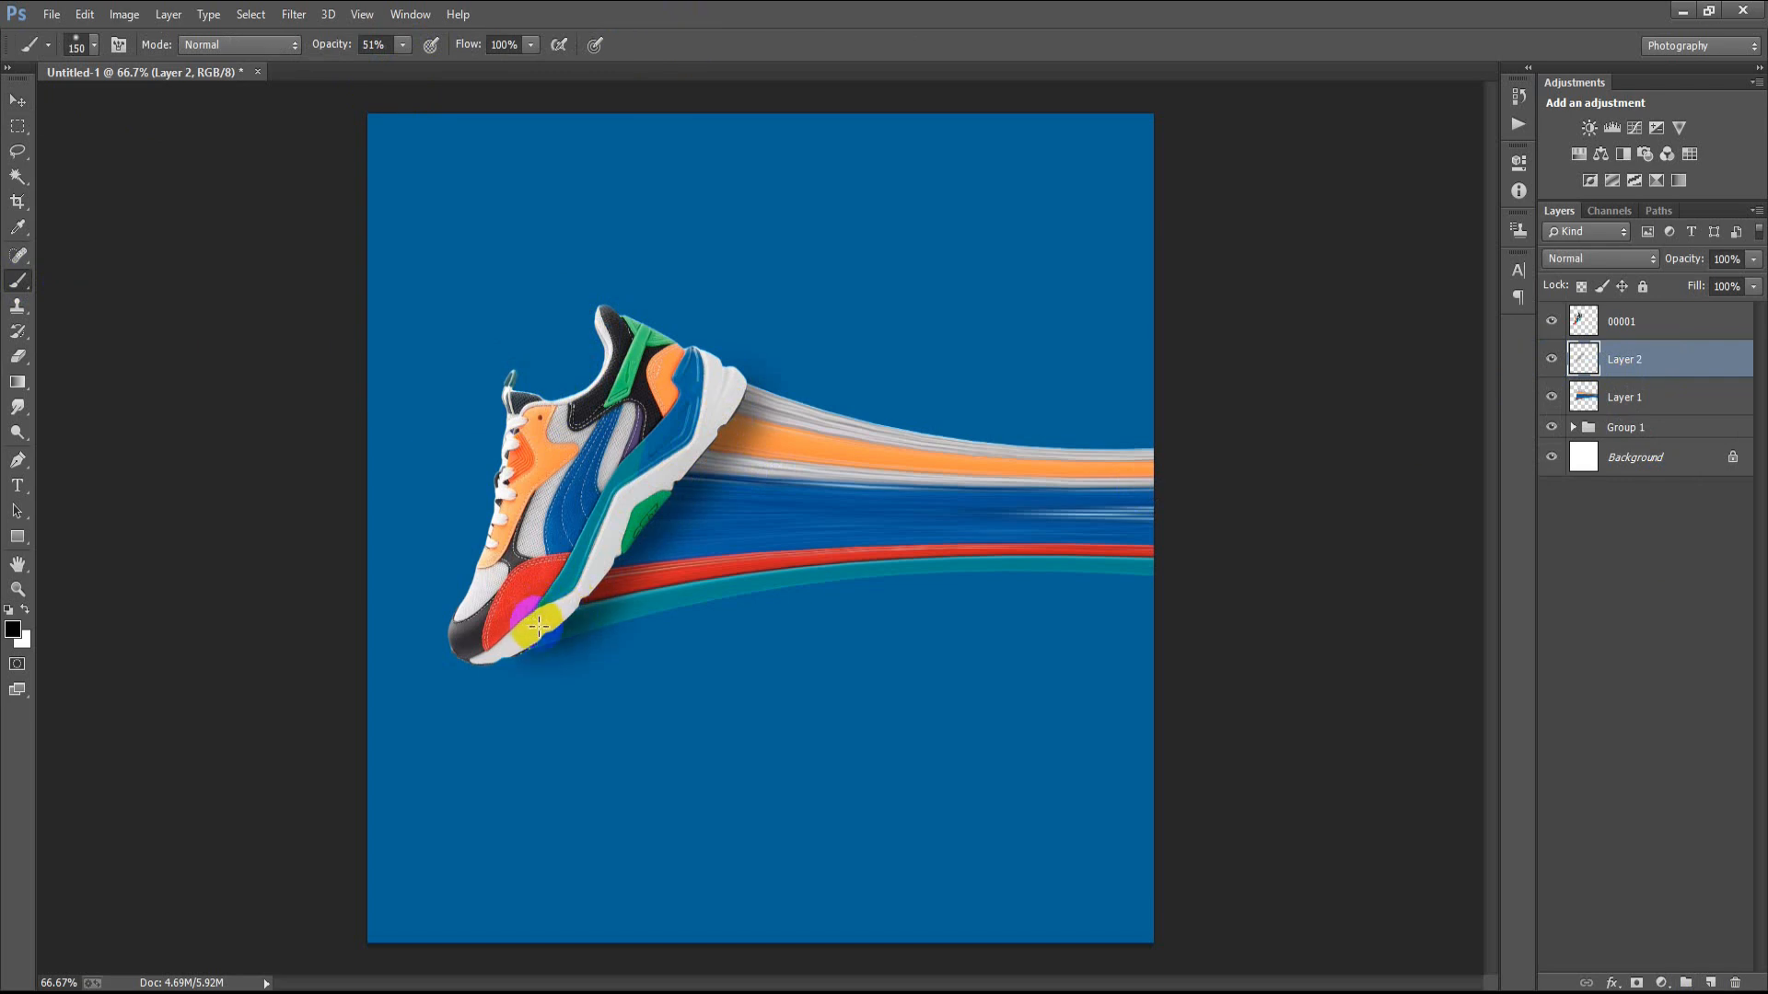
mouse_move(740, 386)
mouse_down()
mouse_move(671, 475)
mouse_move(550, 572)
mouse_move(594, 561)
mouse_move(578, 580)
mouse_up()
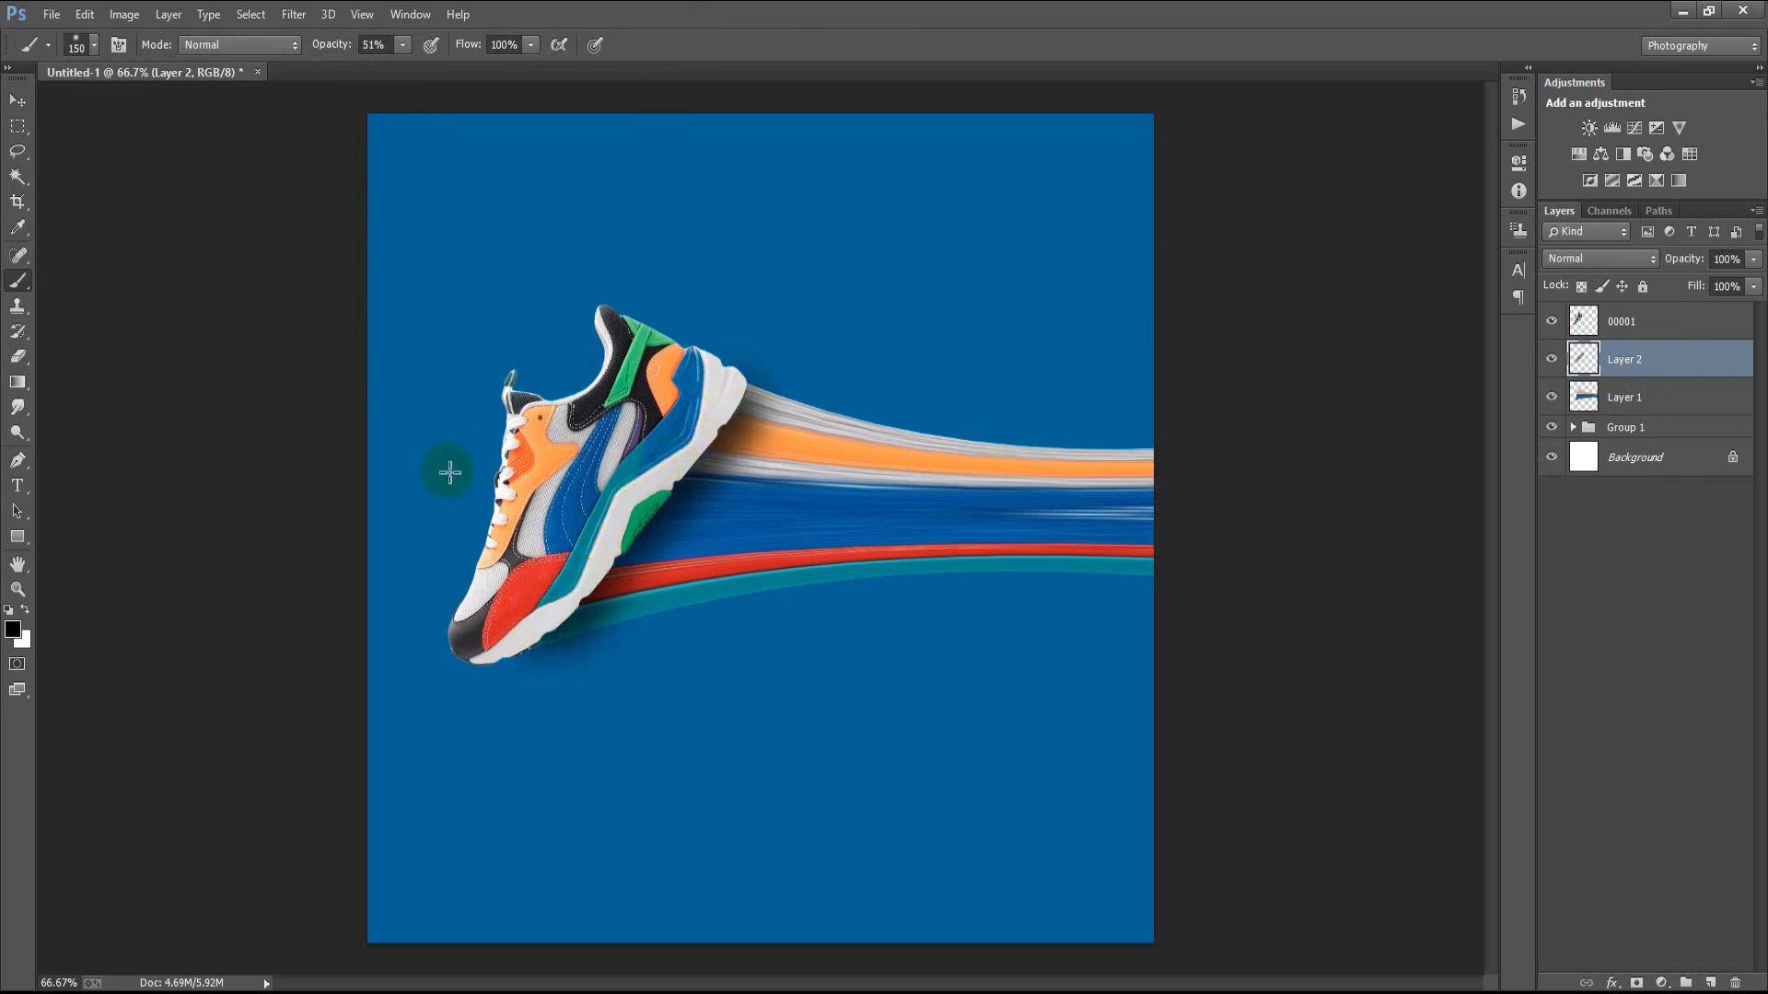
- Lower the shadow layer's opacity to 64%
click(12, 109)
drag(1754, 259, 1725, 293)
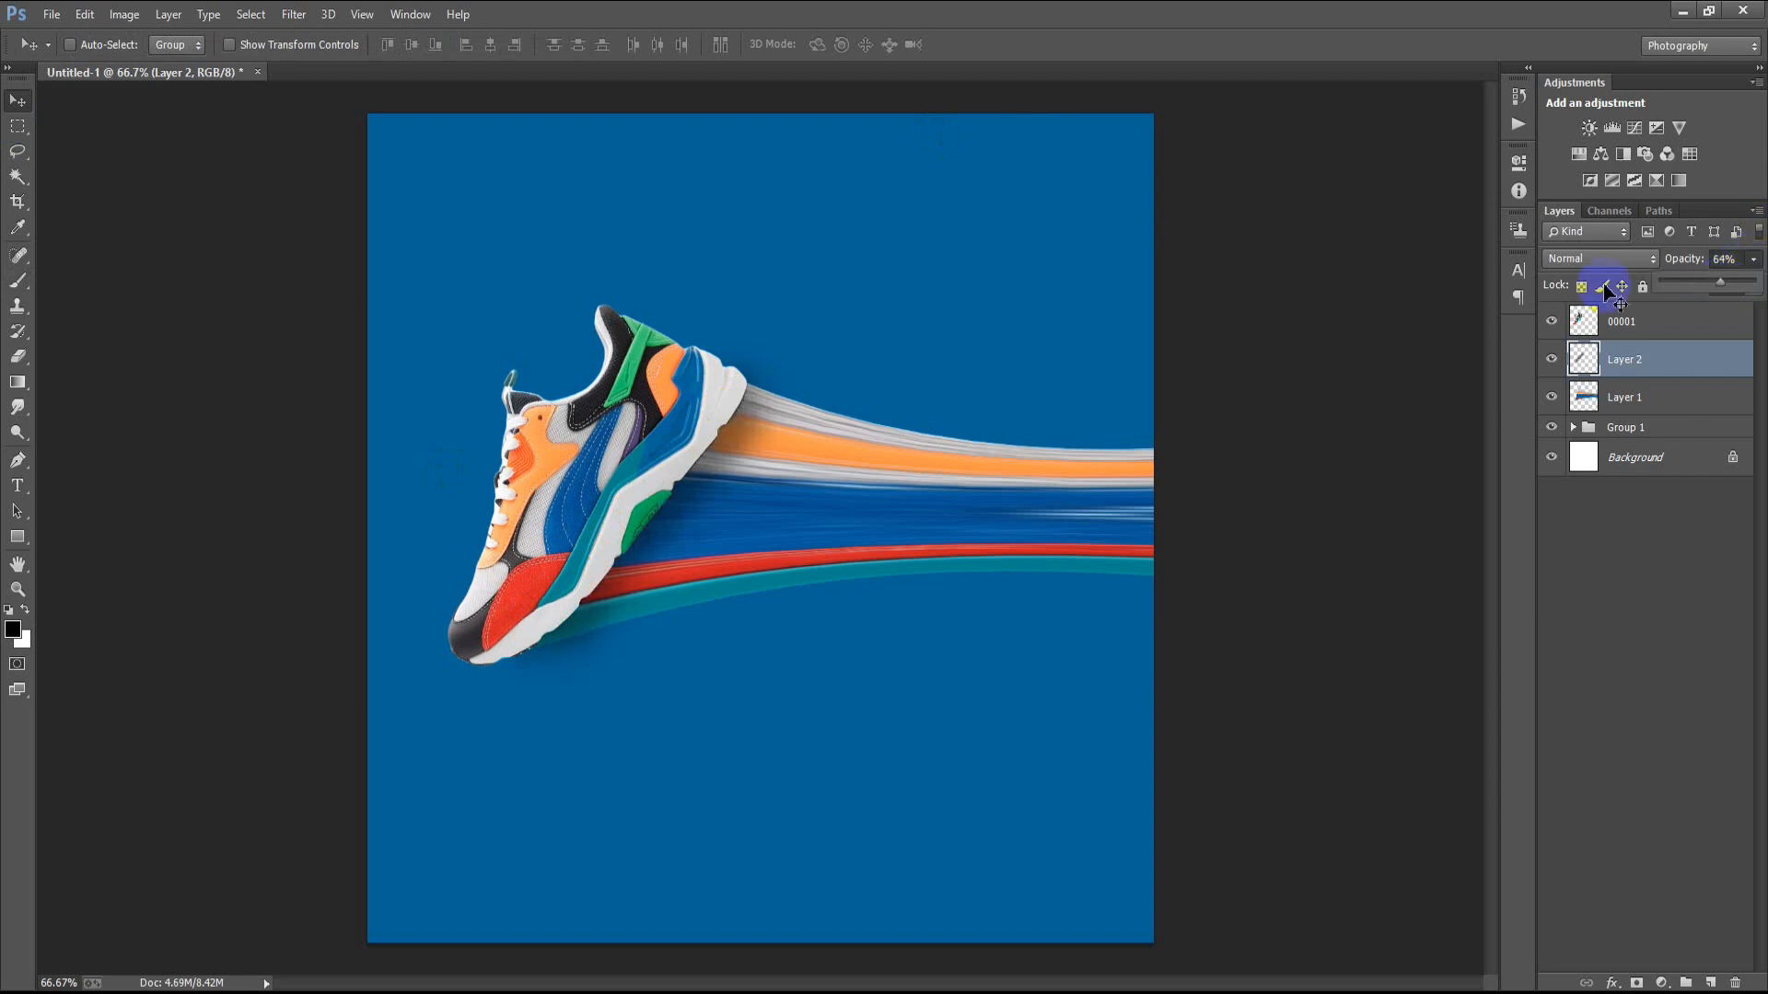
- Try to erase the shadow spilling onto the background below the shoe's toe
click(18, 356)
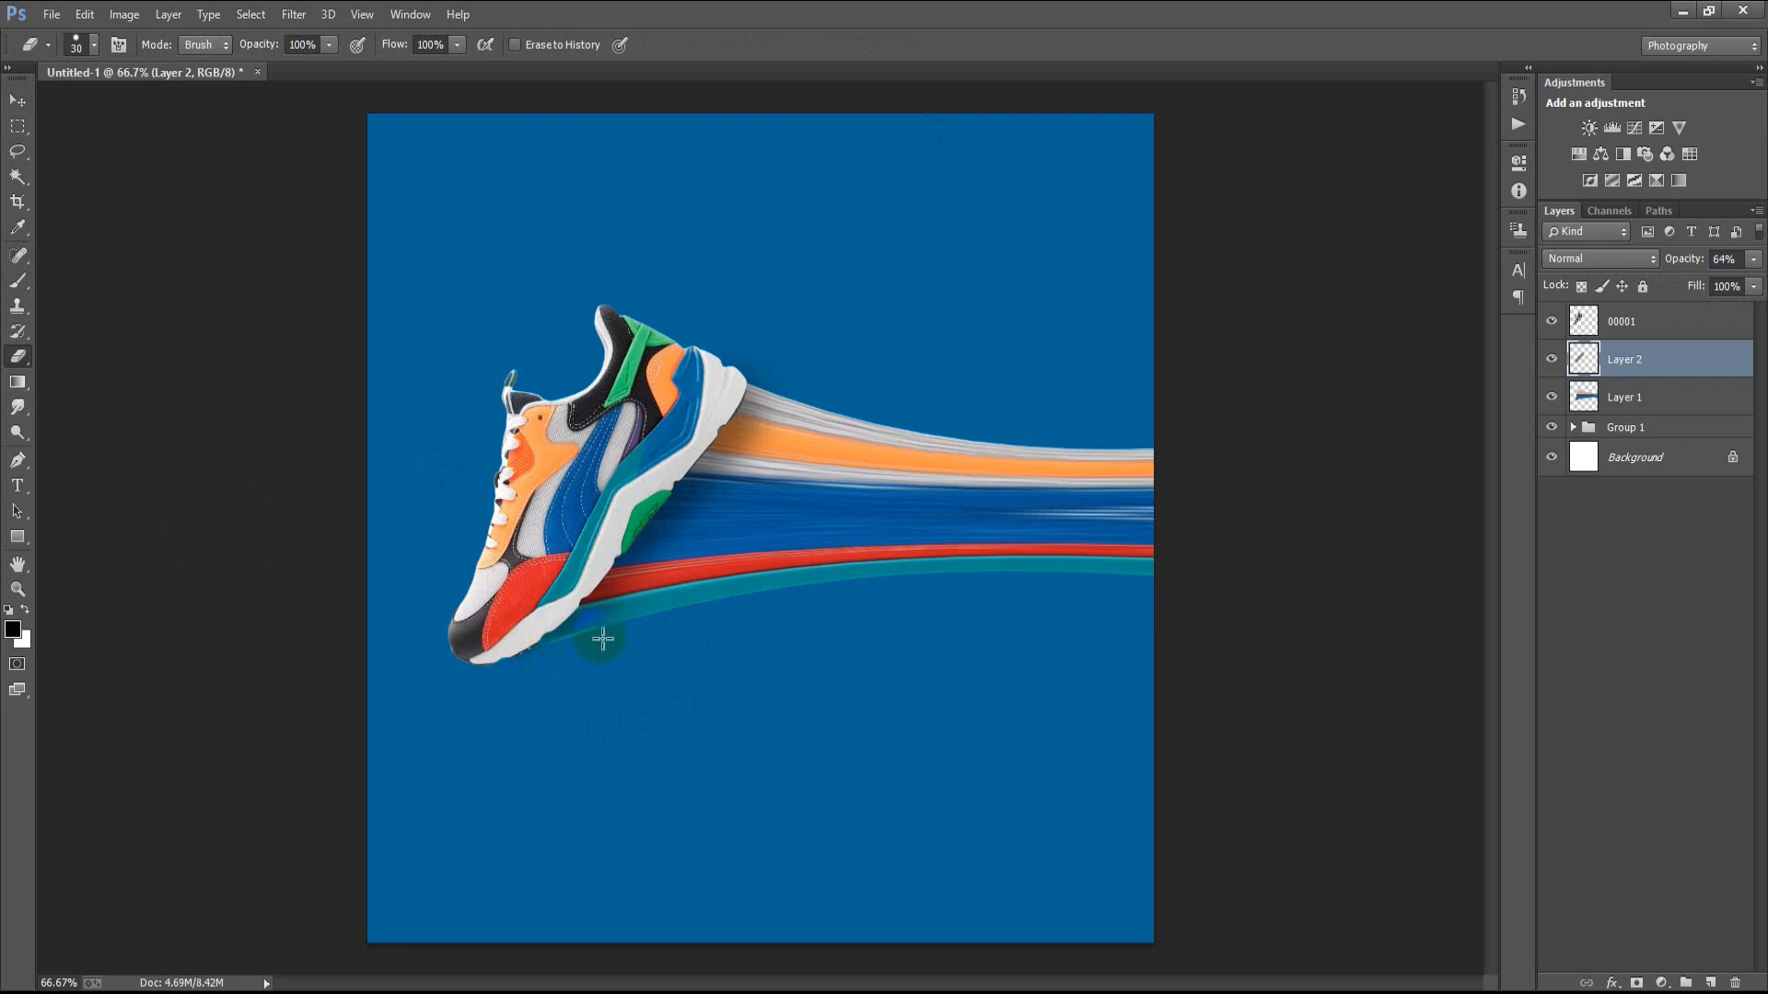
key(ctrl+z)
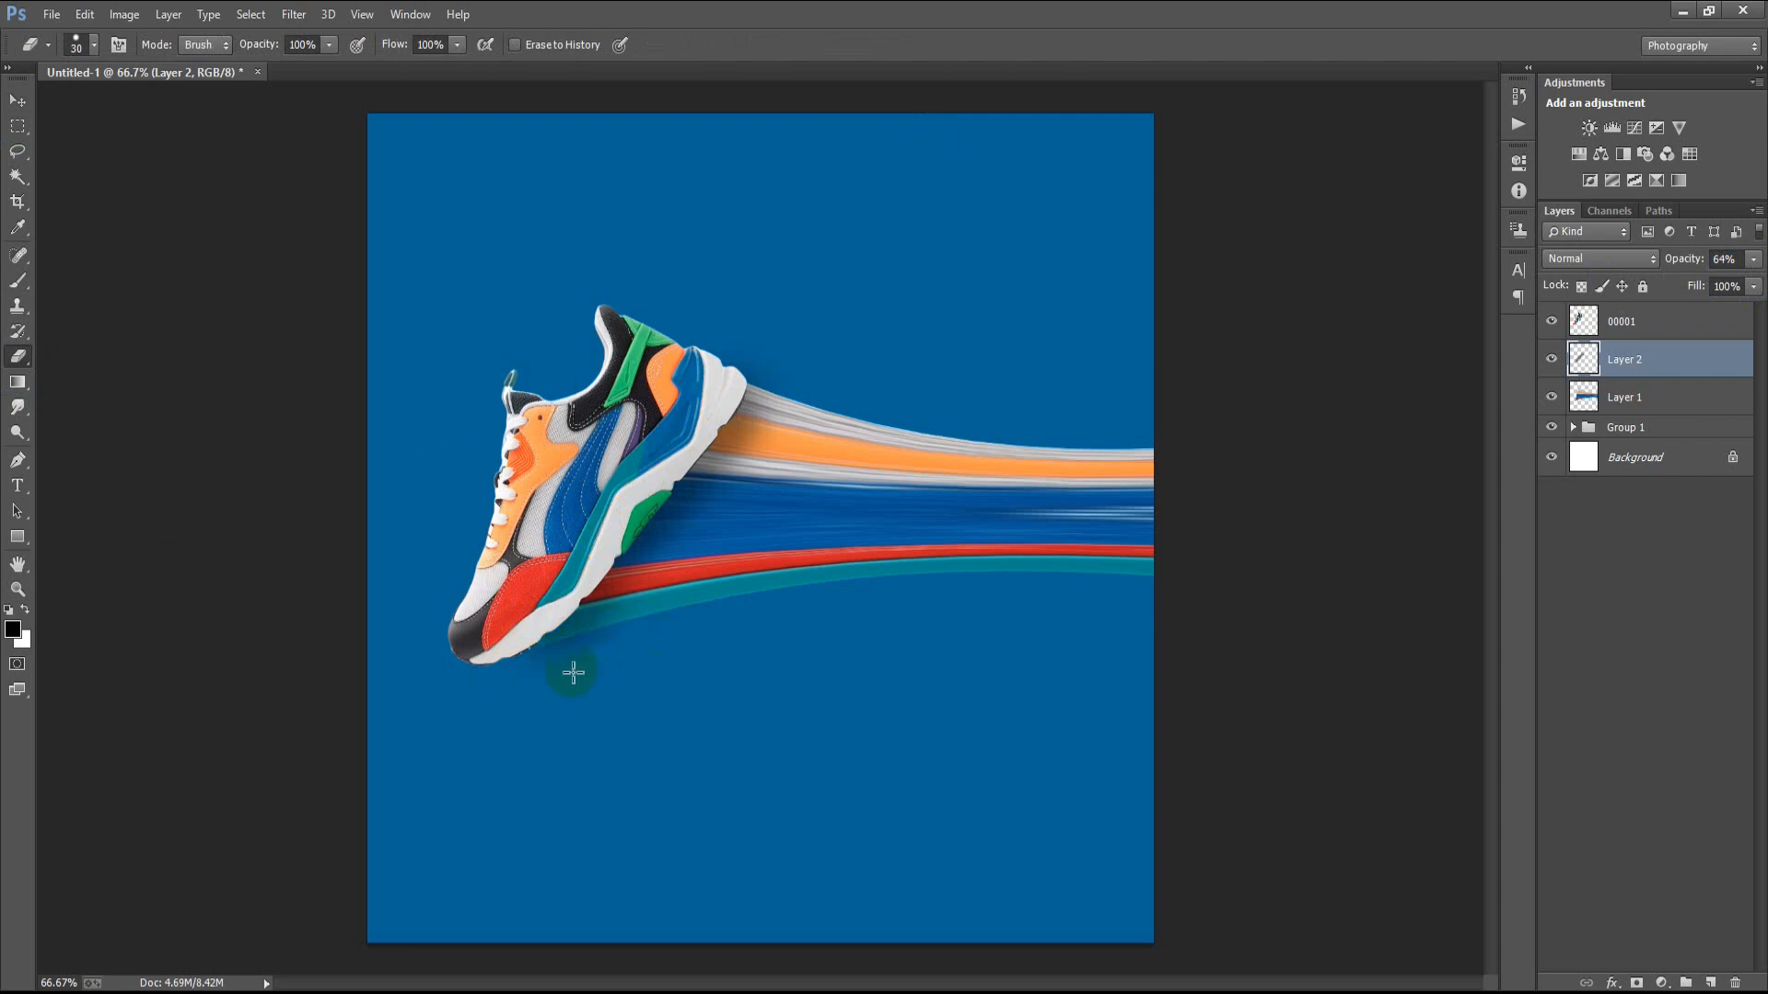
- Select the shadow spill below the shoe's toe and teal stripe with the Polygonal Lasso, delete it from Layer 2, and deselect
click(18, 151)
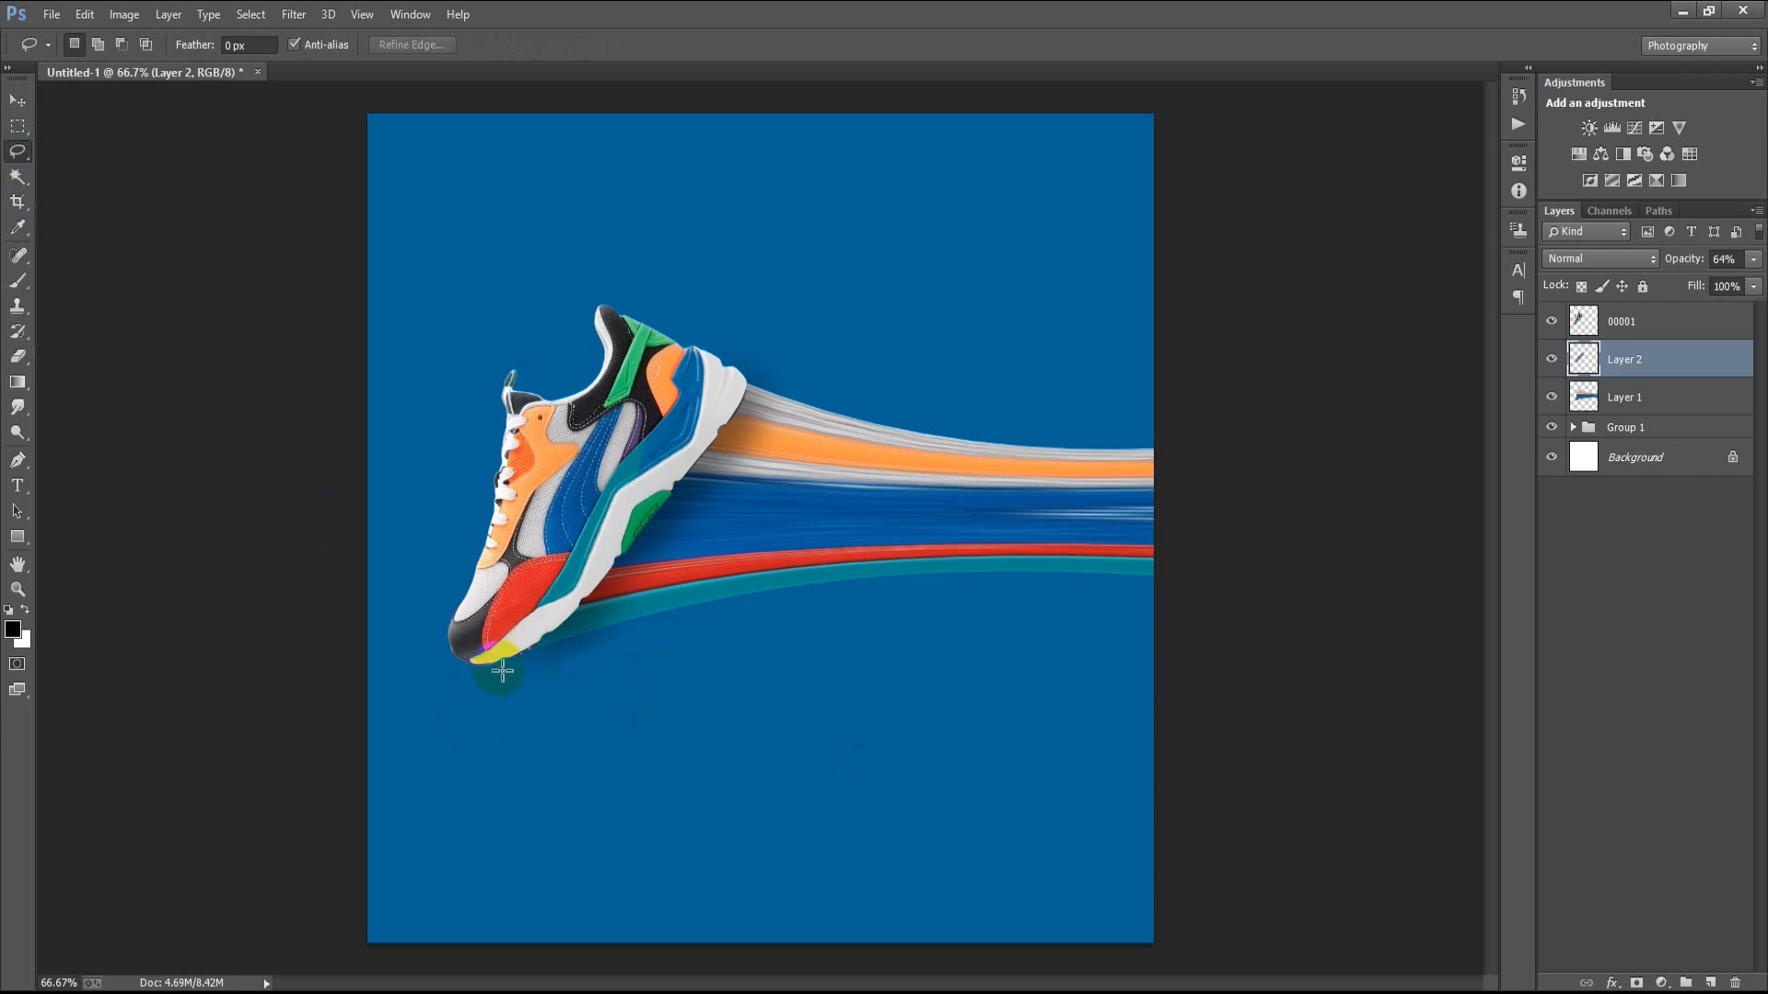
click(30, 156)
click(102, 166)
click(503, 661)
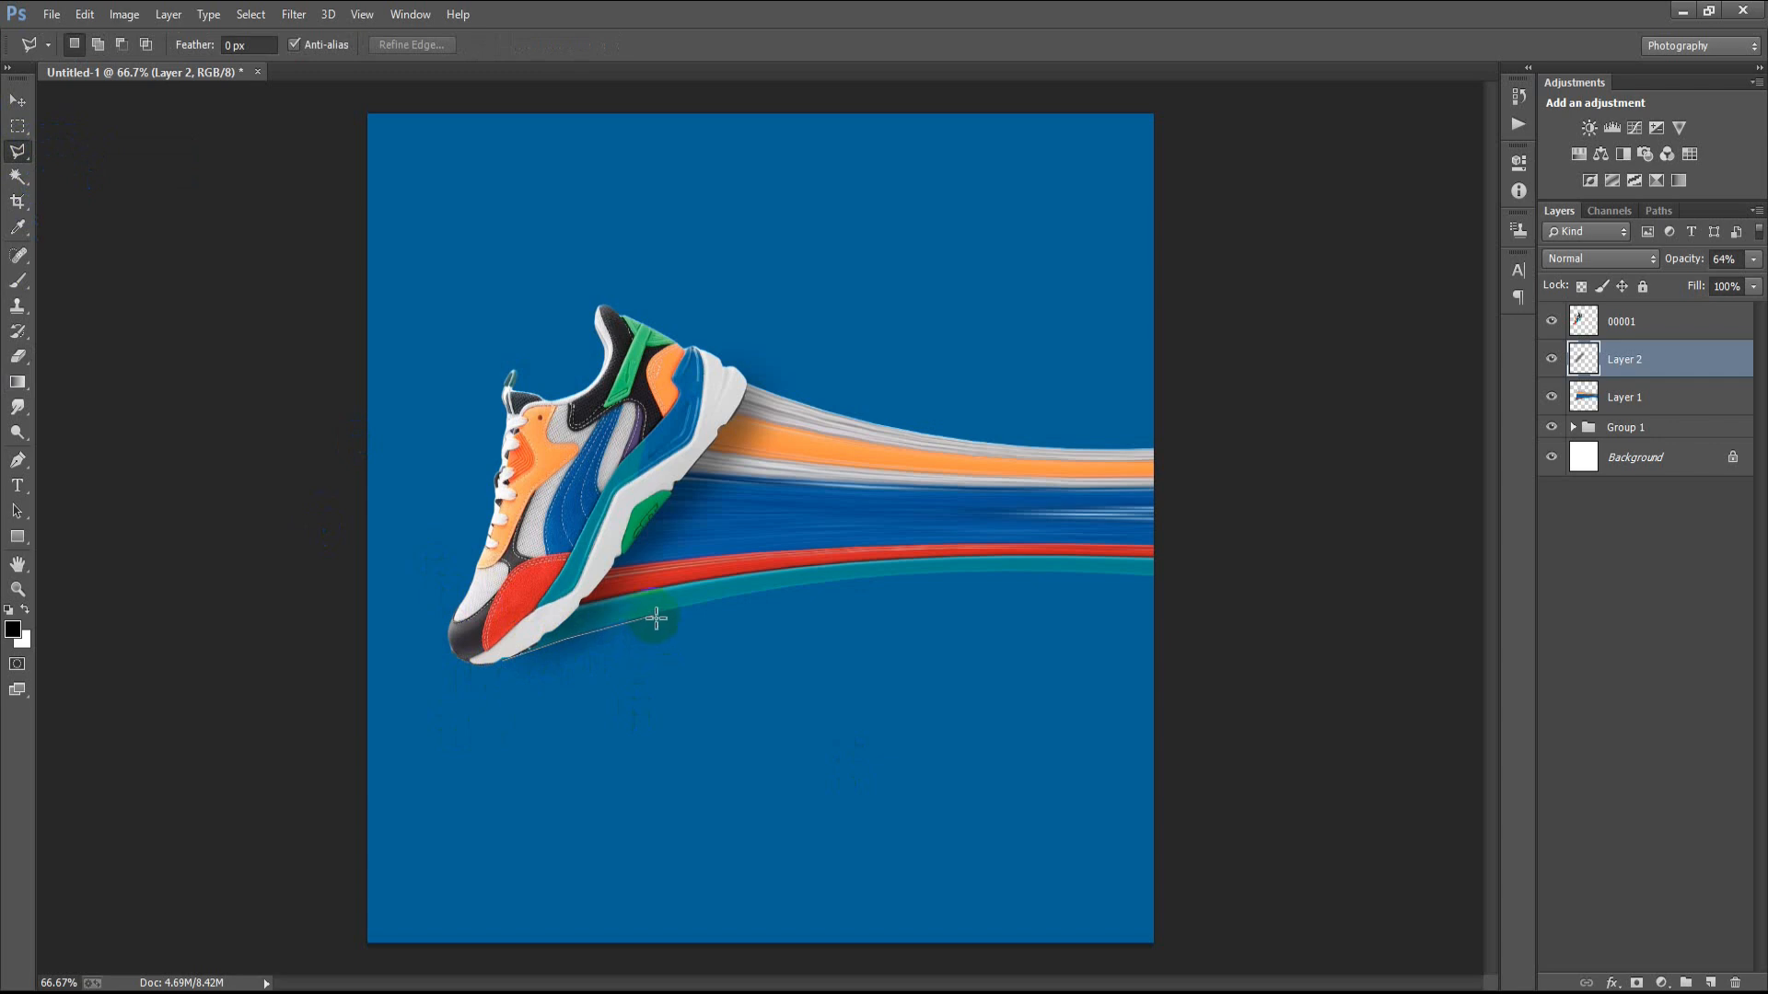
click(469, 786)
click(503, 661)
key(ctrl+d)
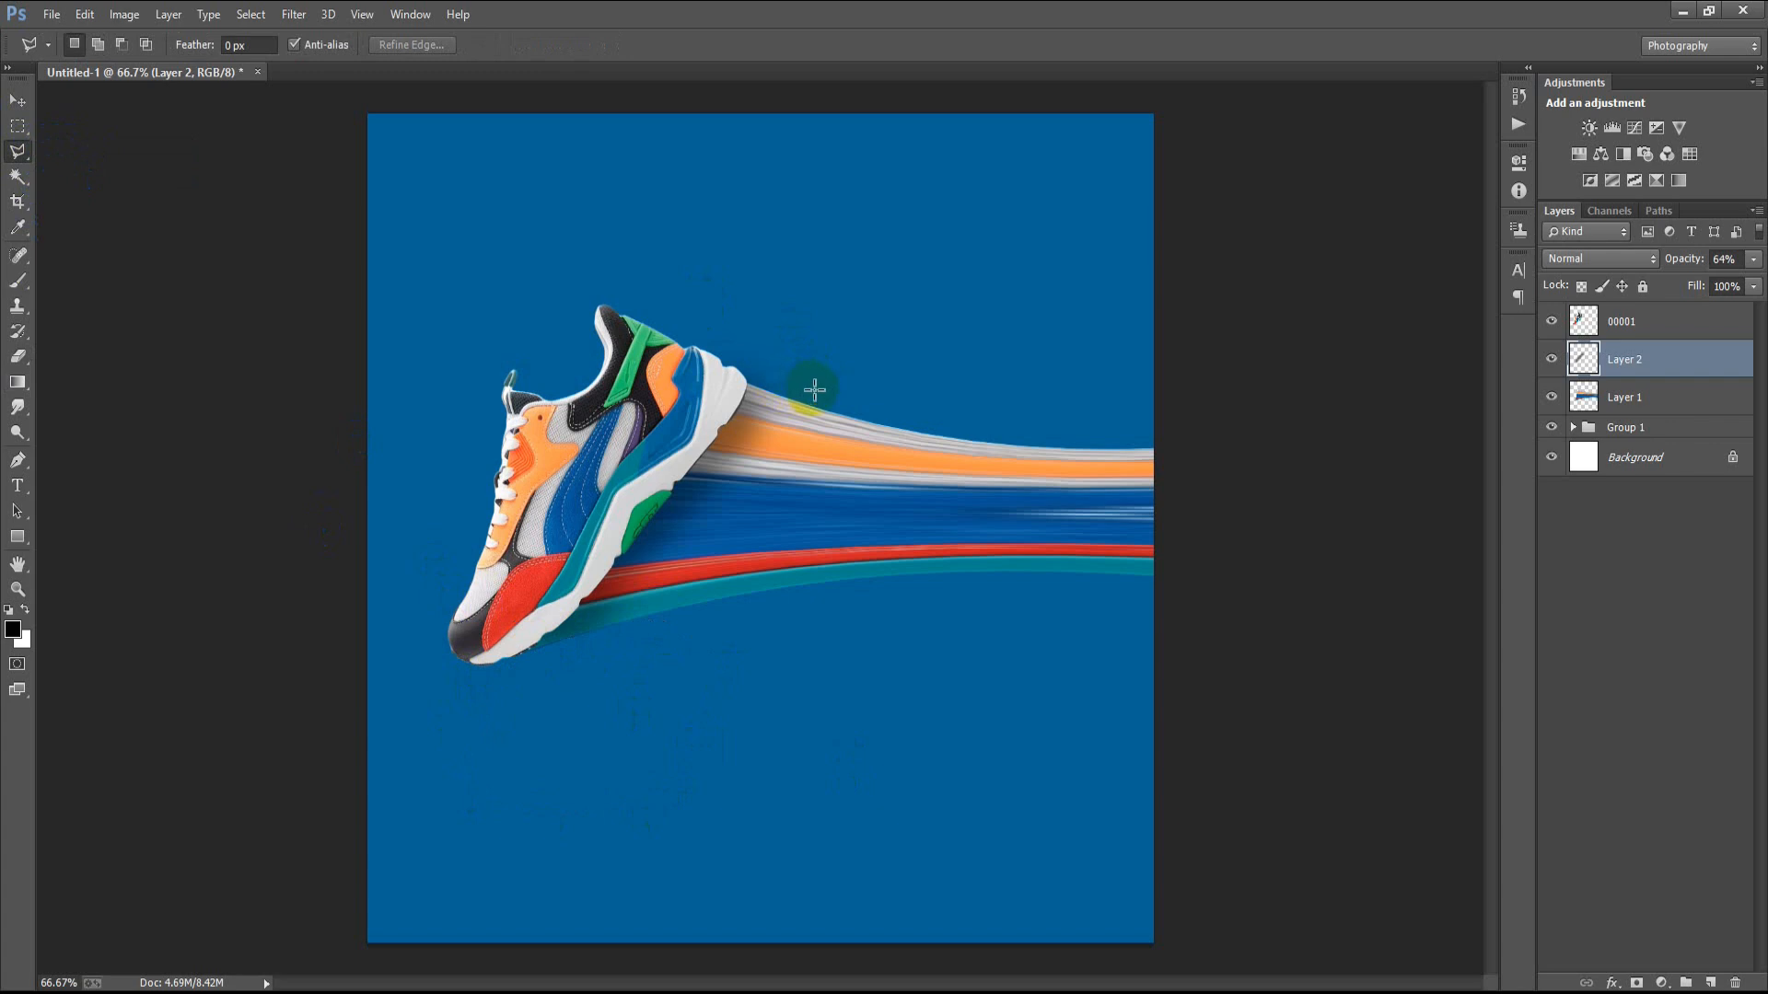
- Add a new layer above the shadow layer and paint one soft black dot below the shoe with the Brush at 100% opacity
click(17, 99)
click(1710, 982)
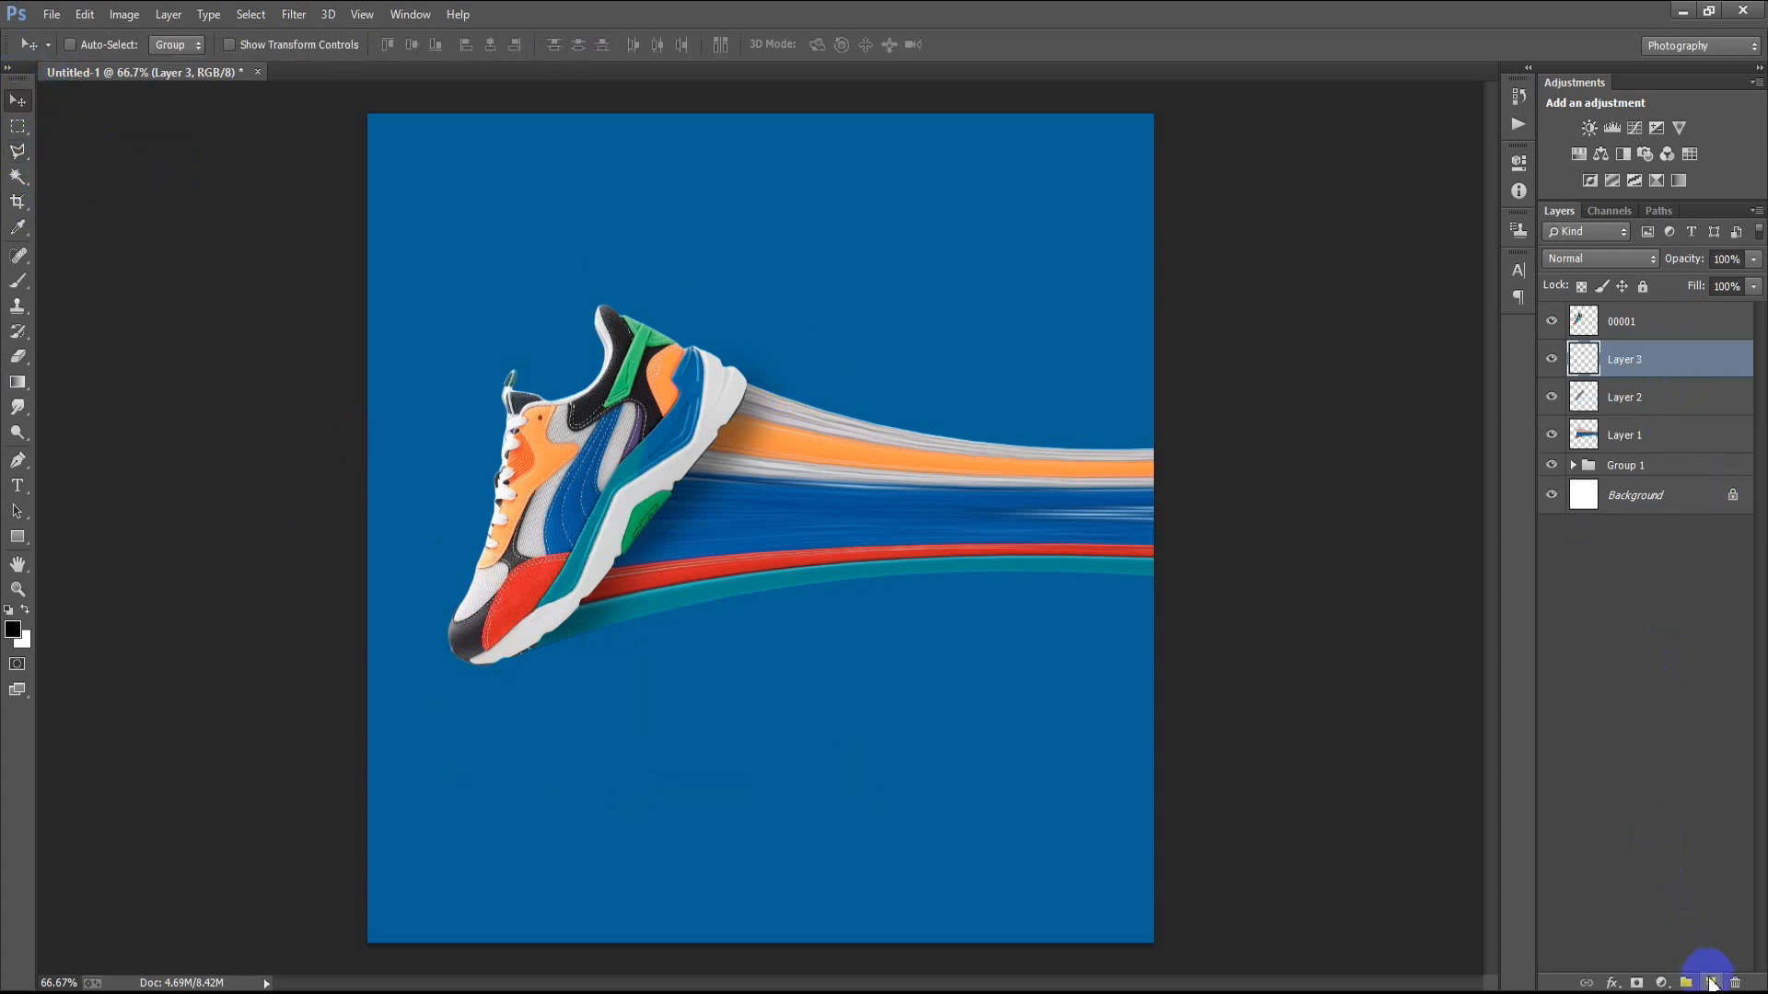
click(17, 281)
click(92, 276)
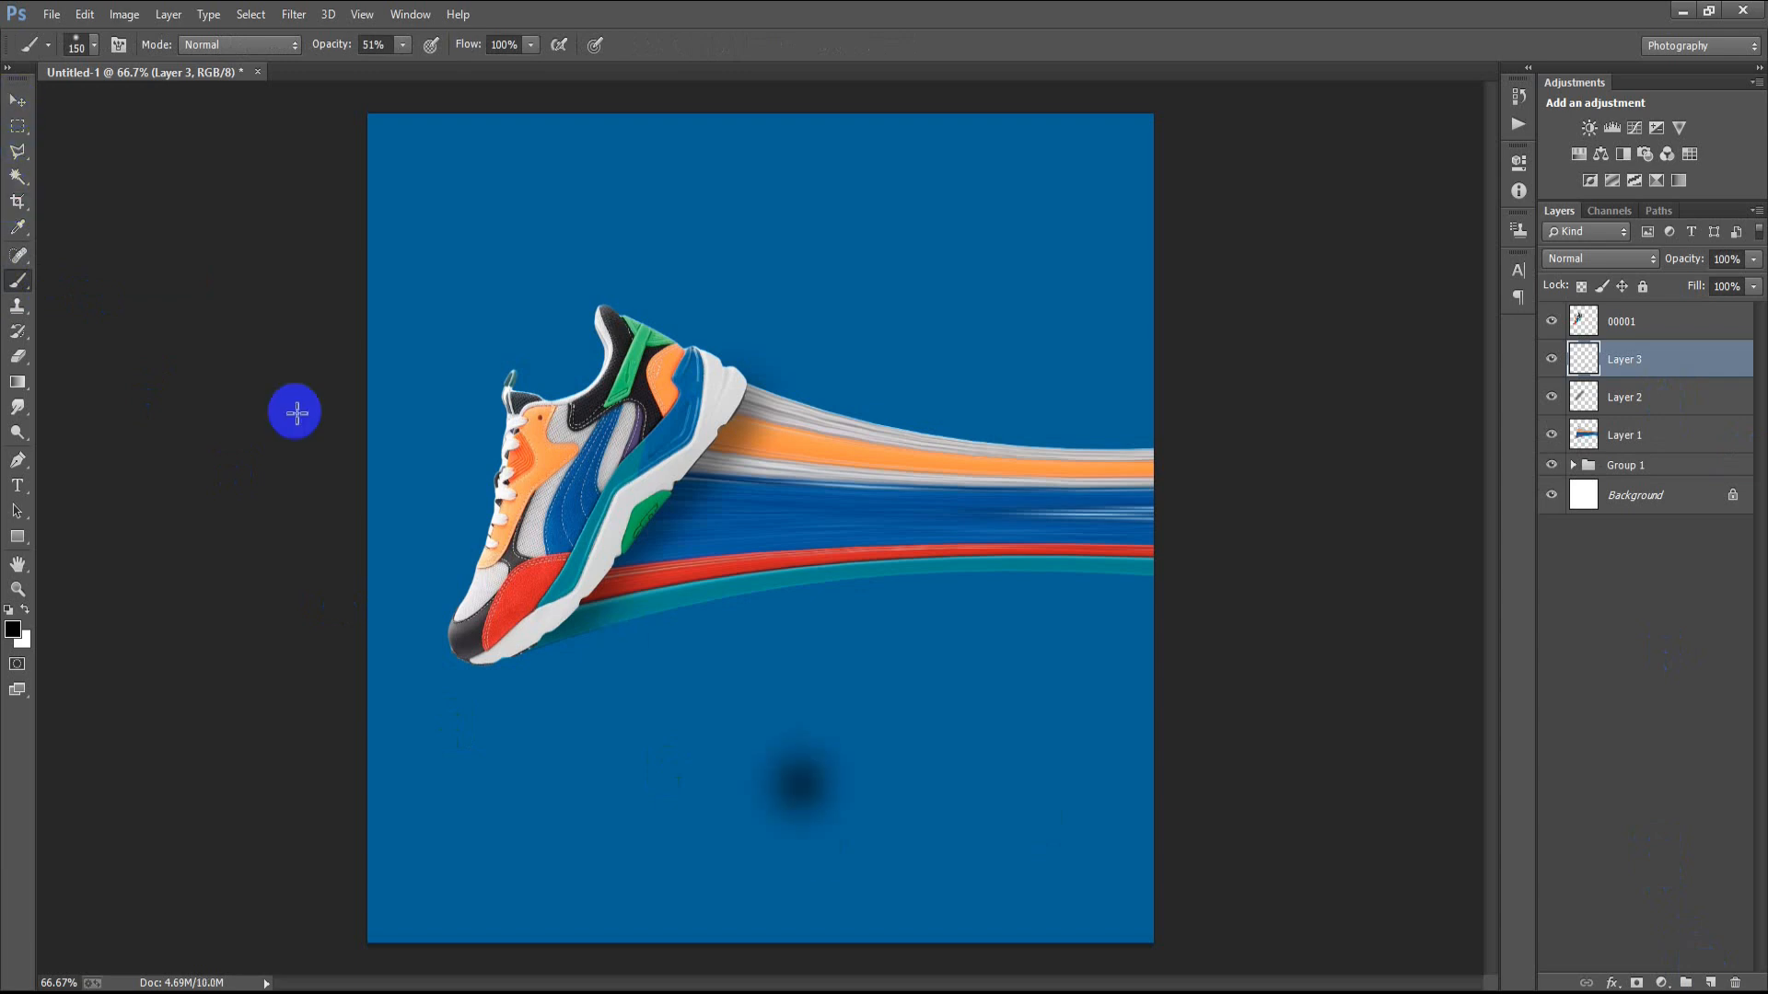
key(ctrl+z)
click(403, 46)
drag(406, 67, 572, 71)
click(749, 715)
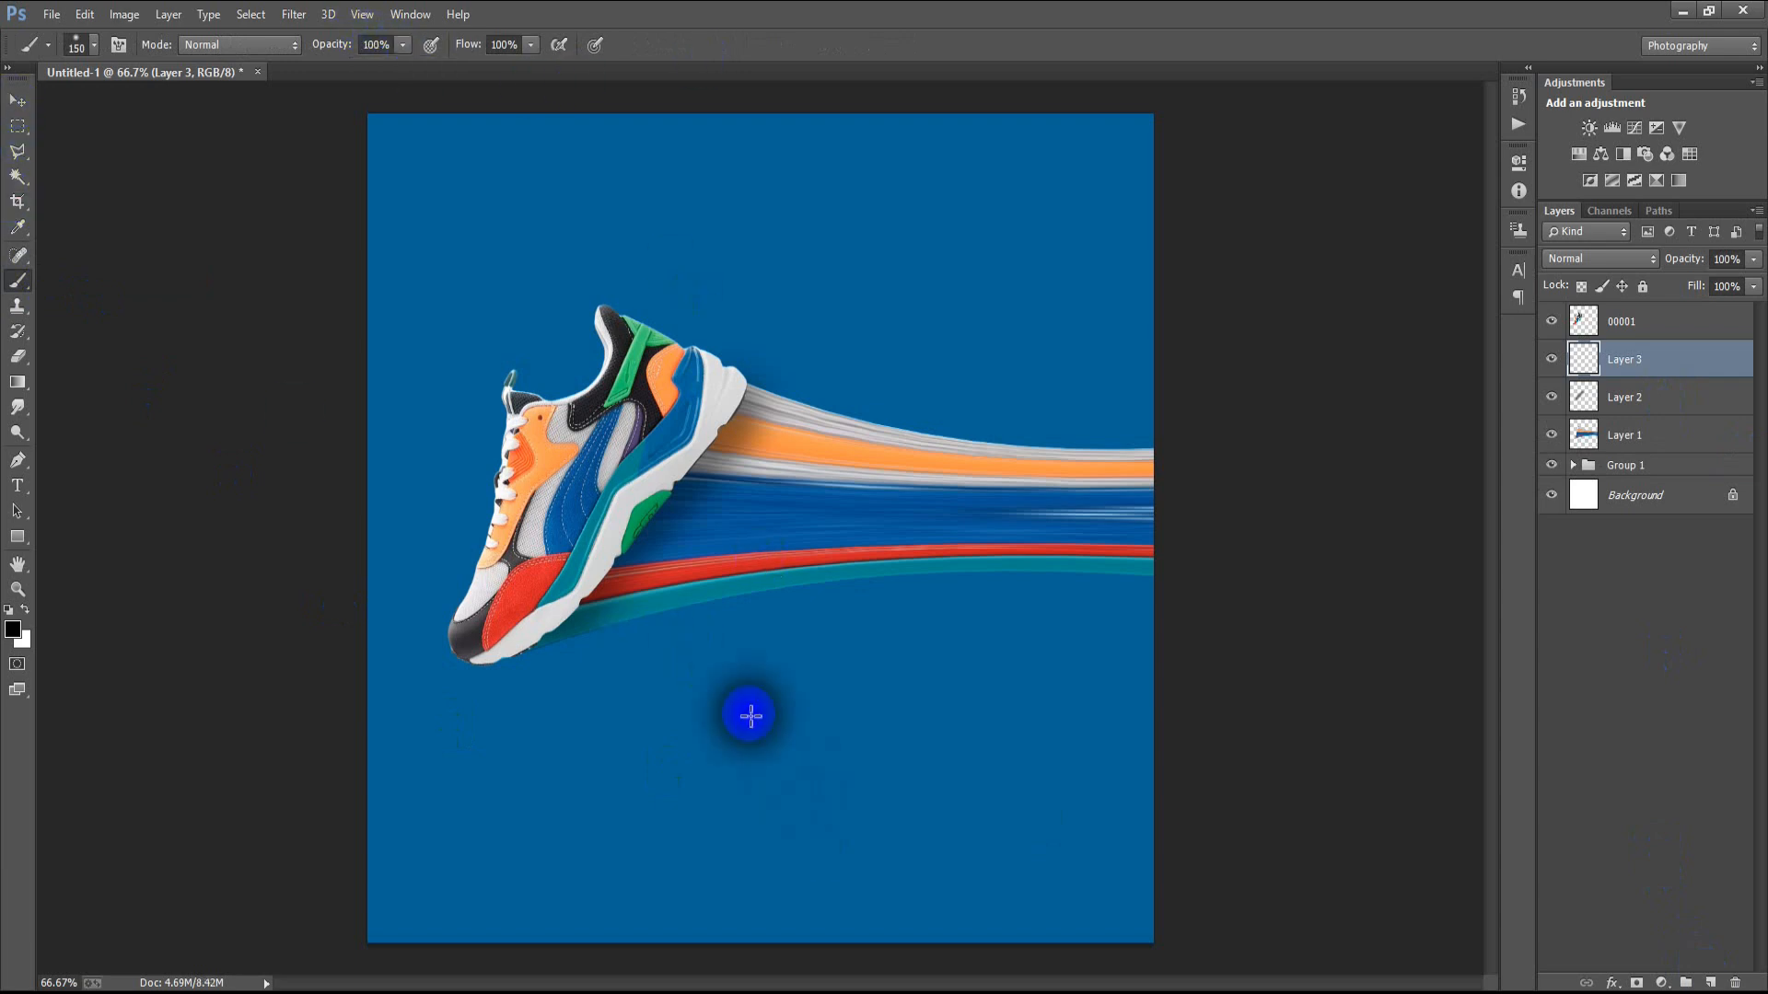
- Transform the dot into a flat shadow under the toe, about 129% wide and 18% high, and lower its layer's opacity to 46%
click(18, 100)
key(ctrl+t)
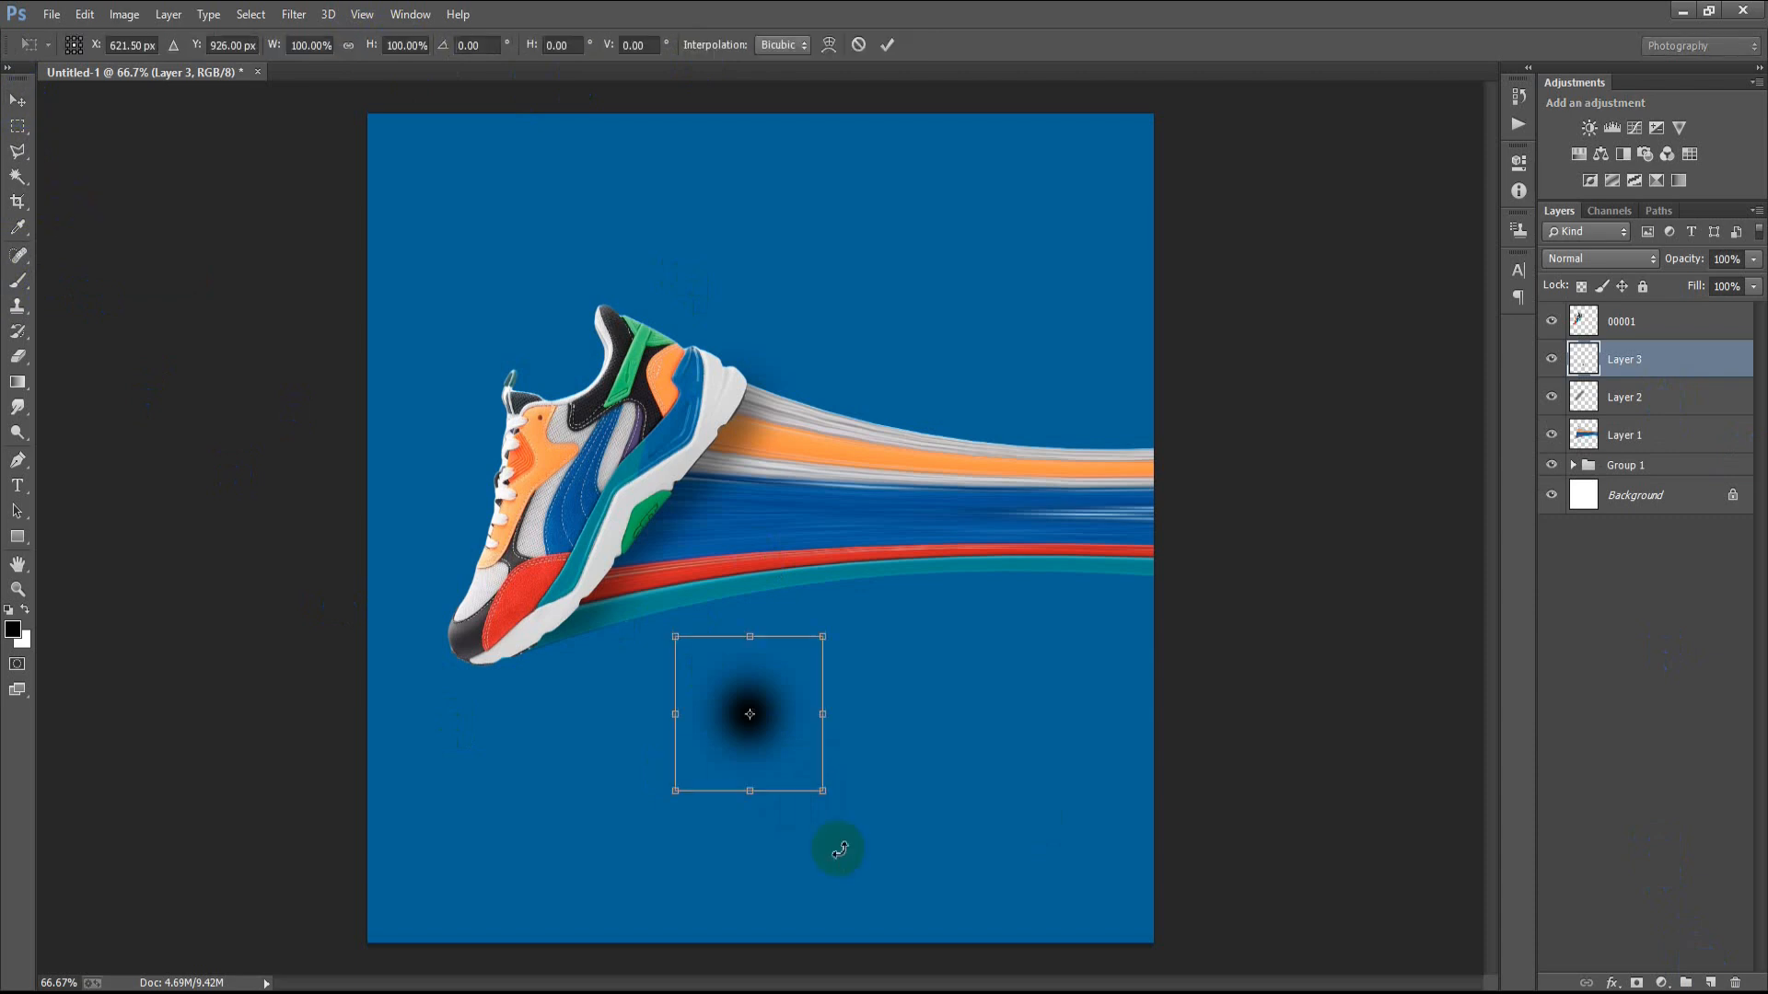
mouse_move(745, 806)
mouse_down()
mouse_move(746, 723)
mouse_move(843, 728)
mouse_move(531, 707)
mouse_up()
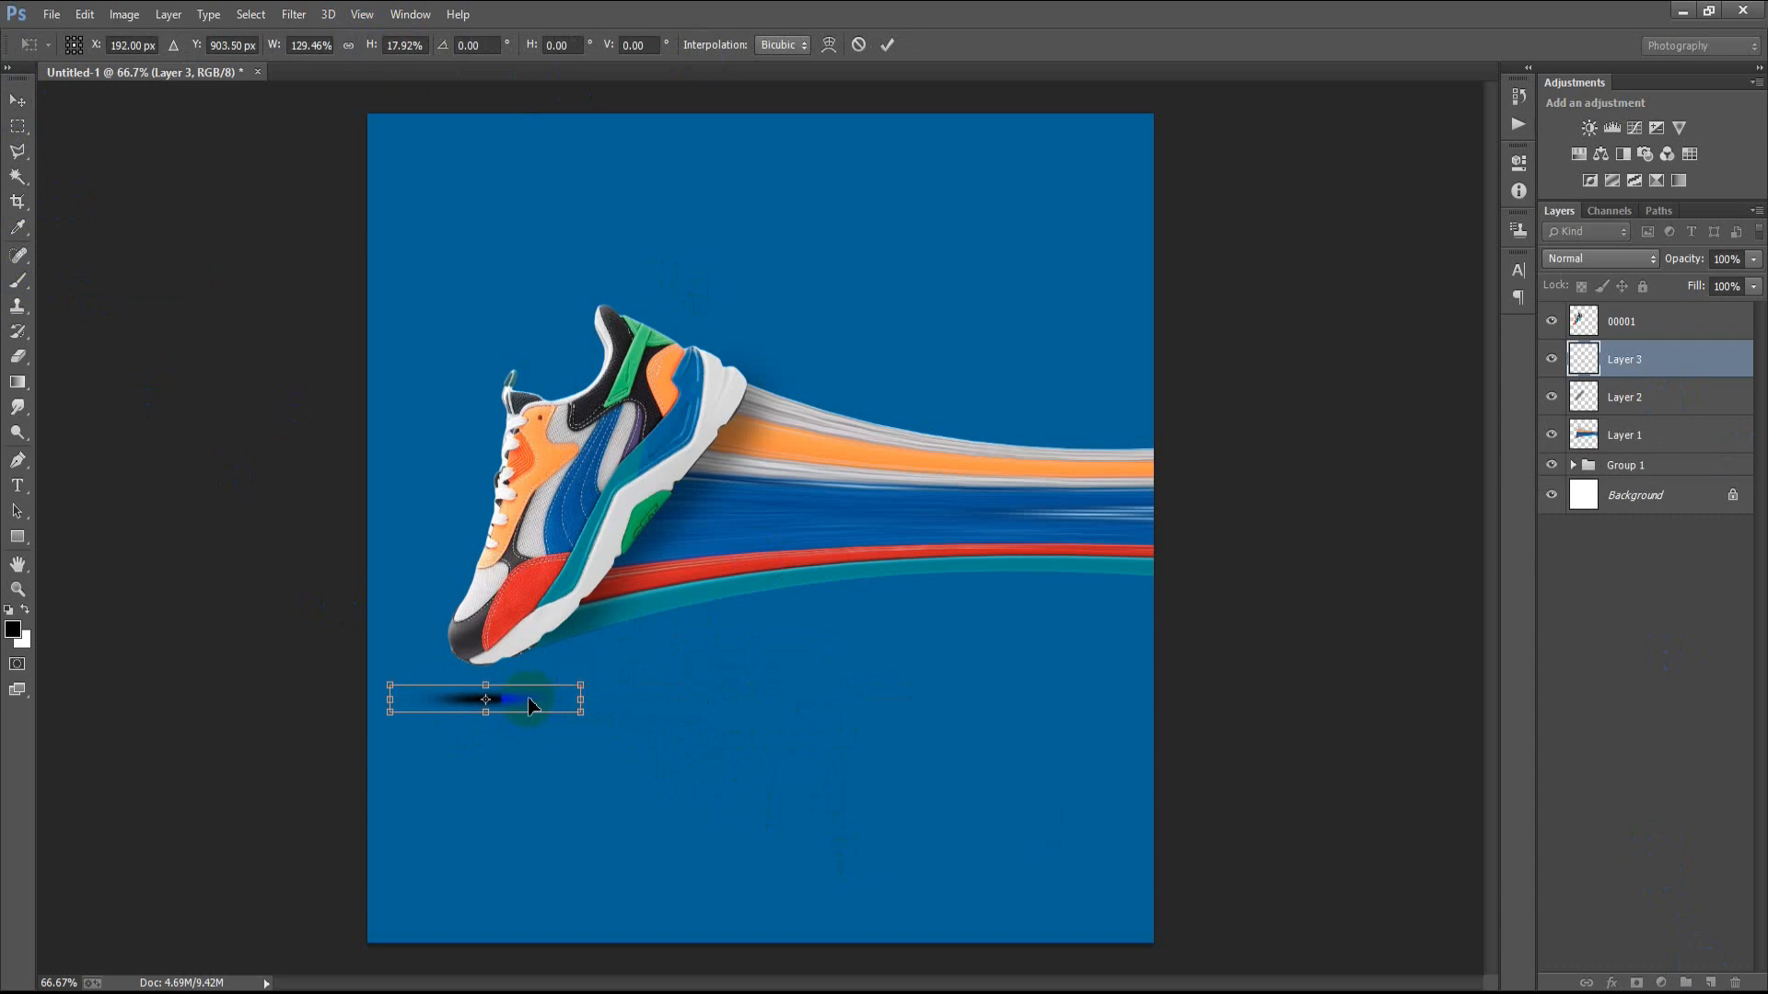
click(887, 44)
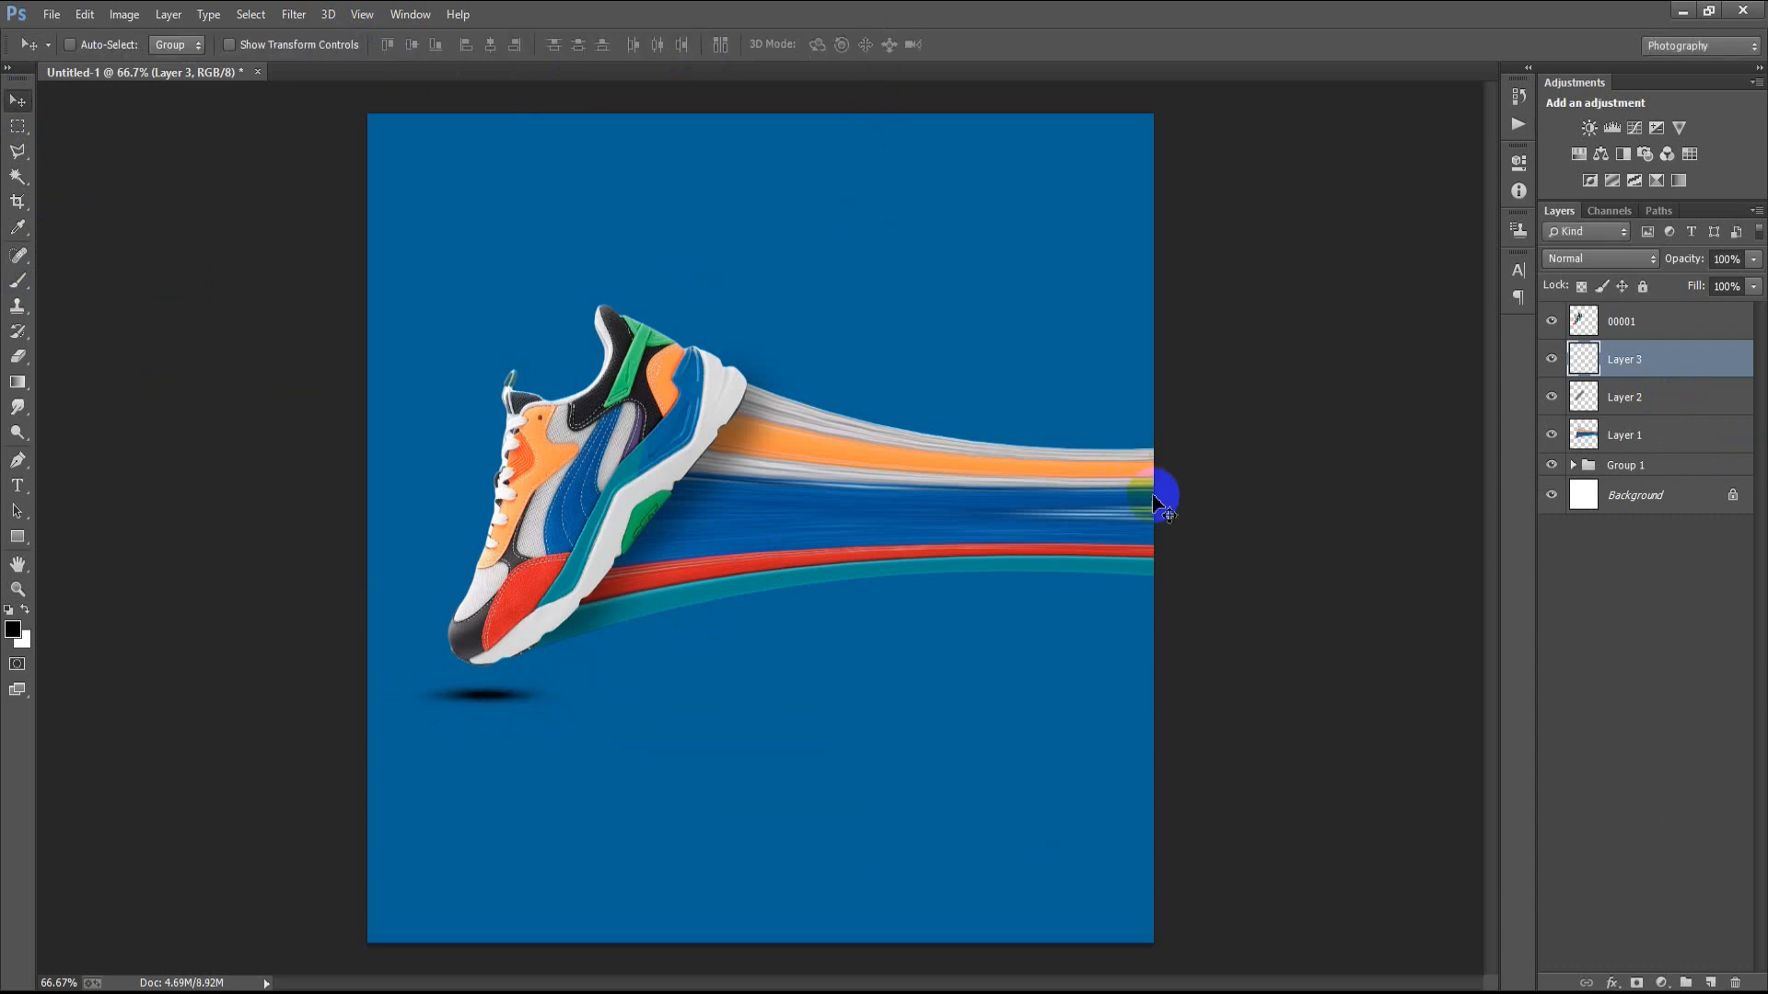
click(1756, 265)
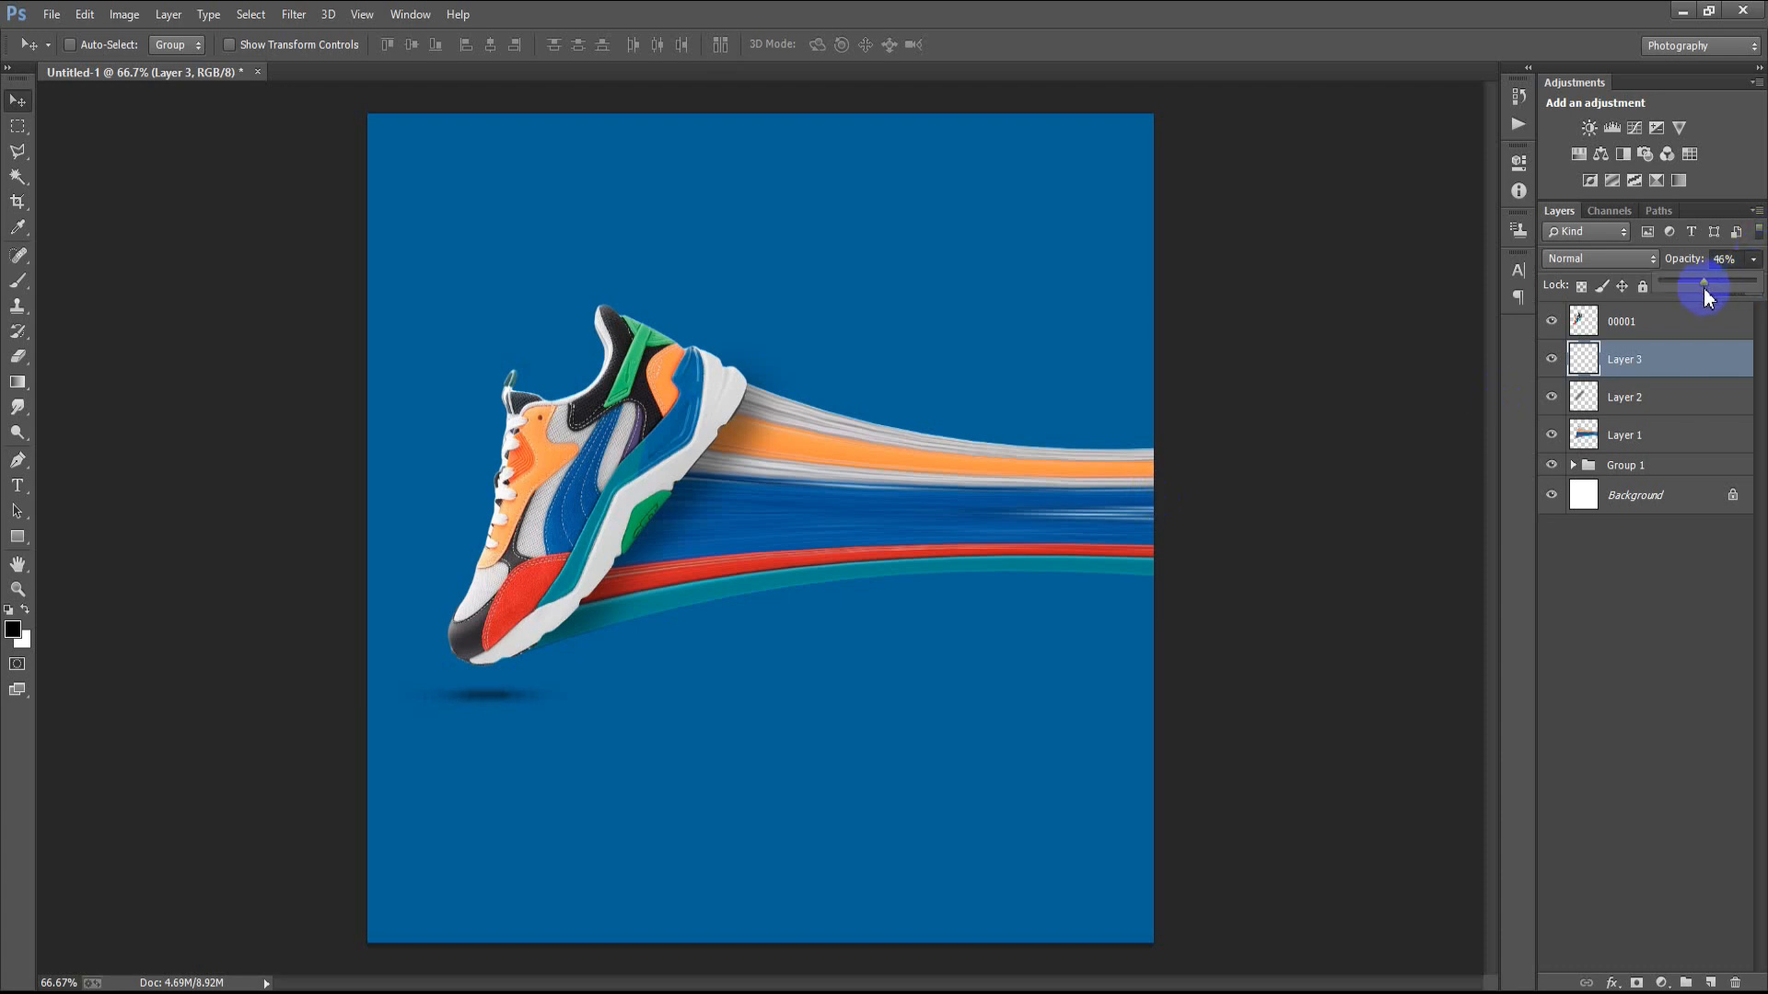
click(1468, 394)
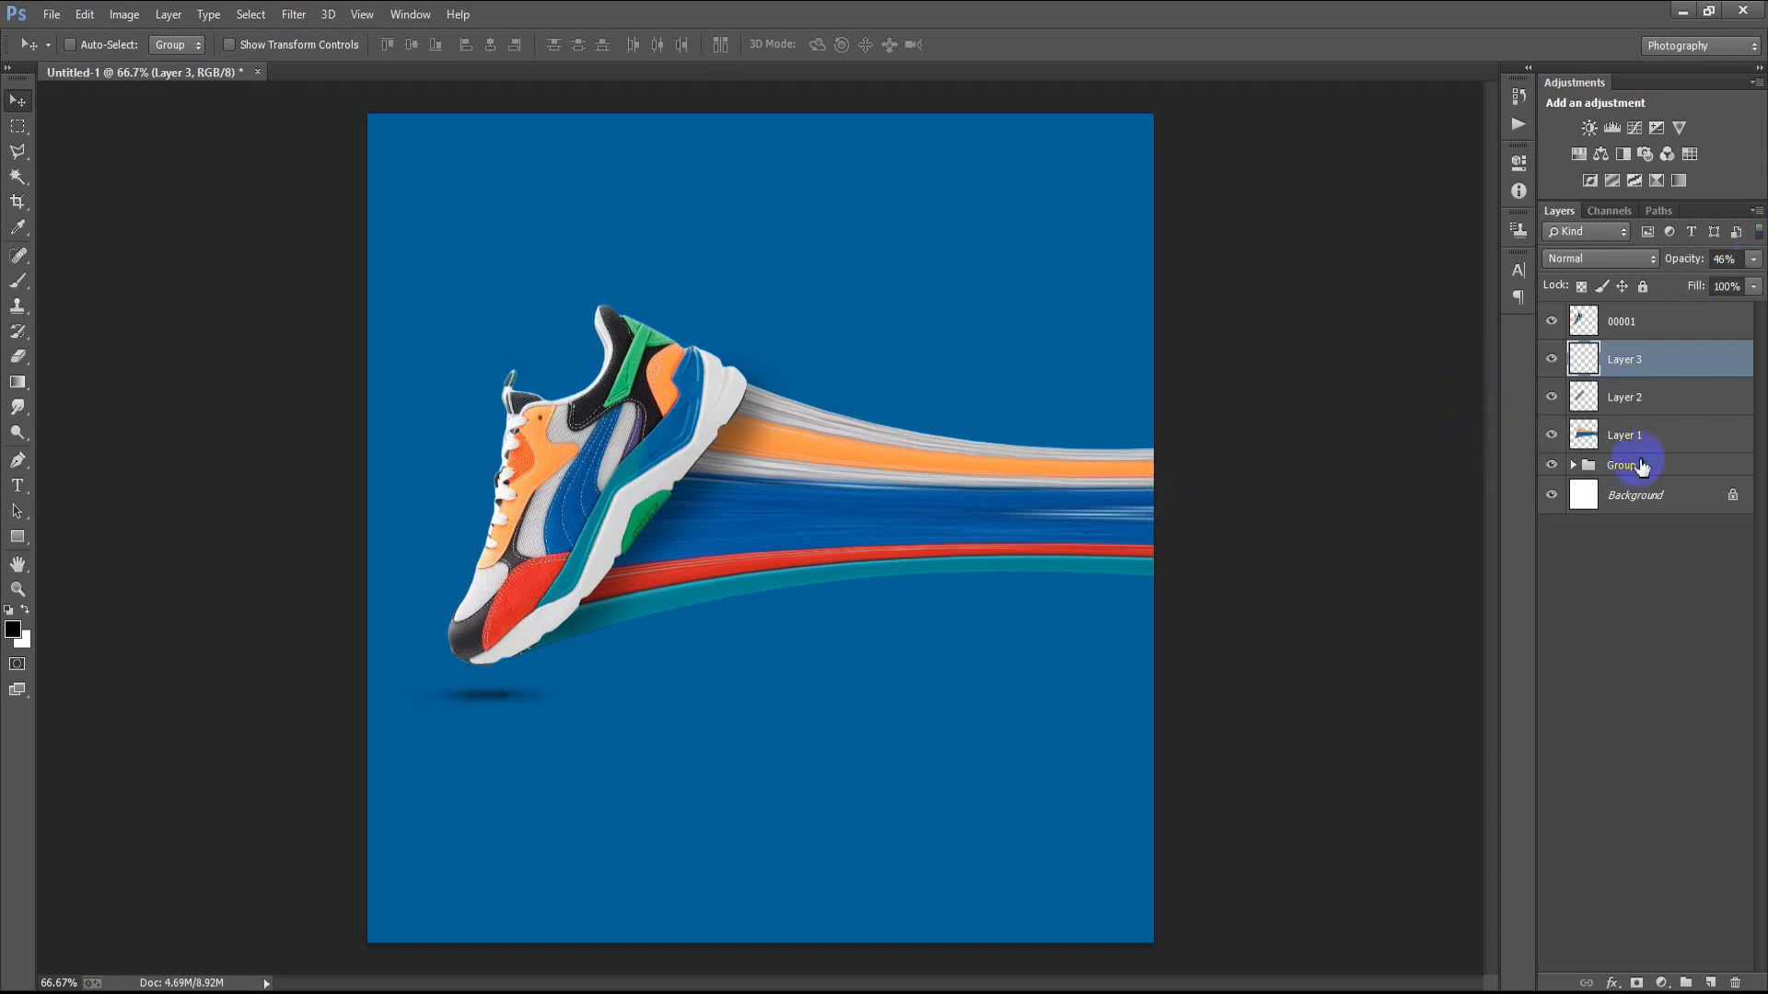
- Place the light-streak image 00002 as a linked file above the shoe layer and flip it horizontally
click(1664, 328)
click(50, 15)
click(102, 378)
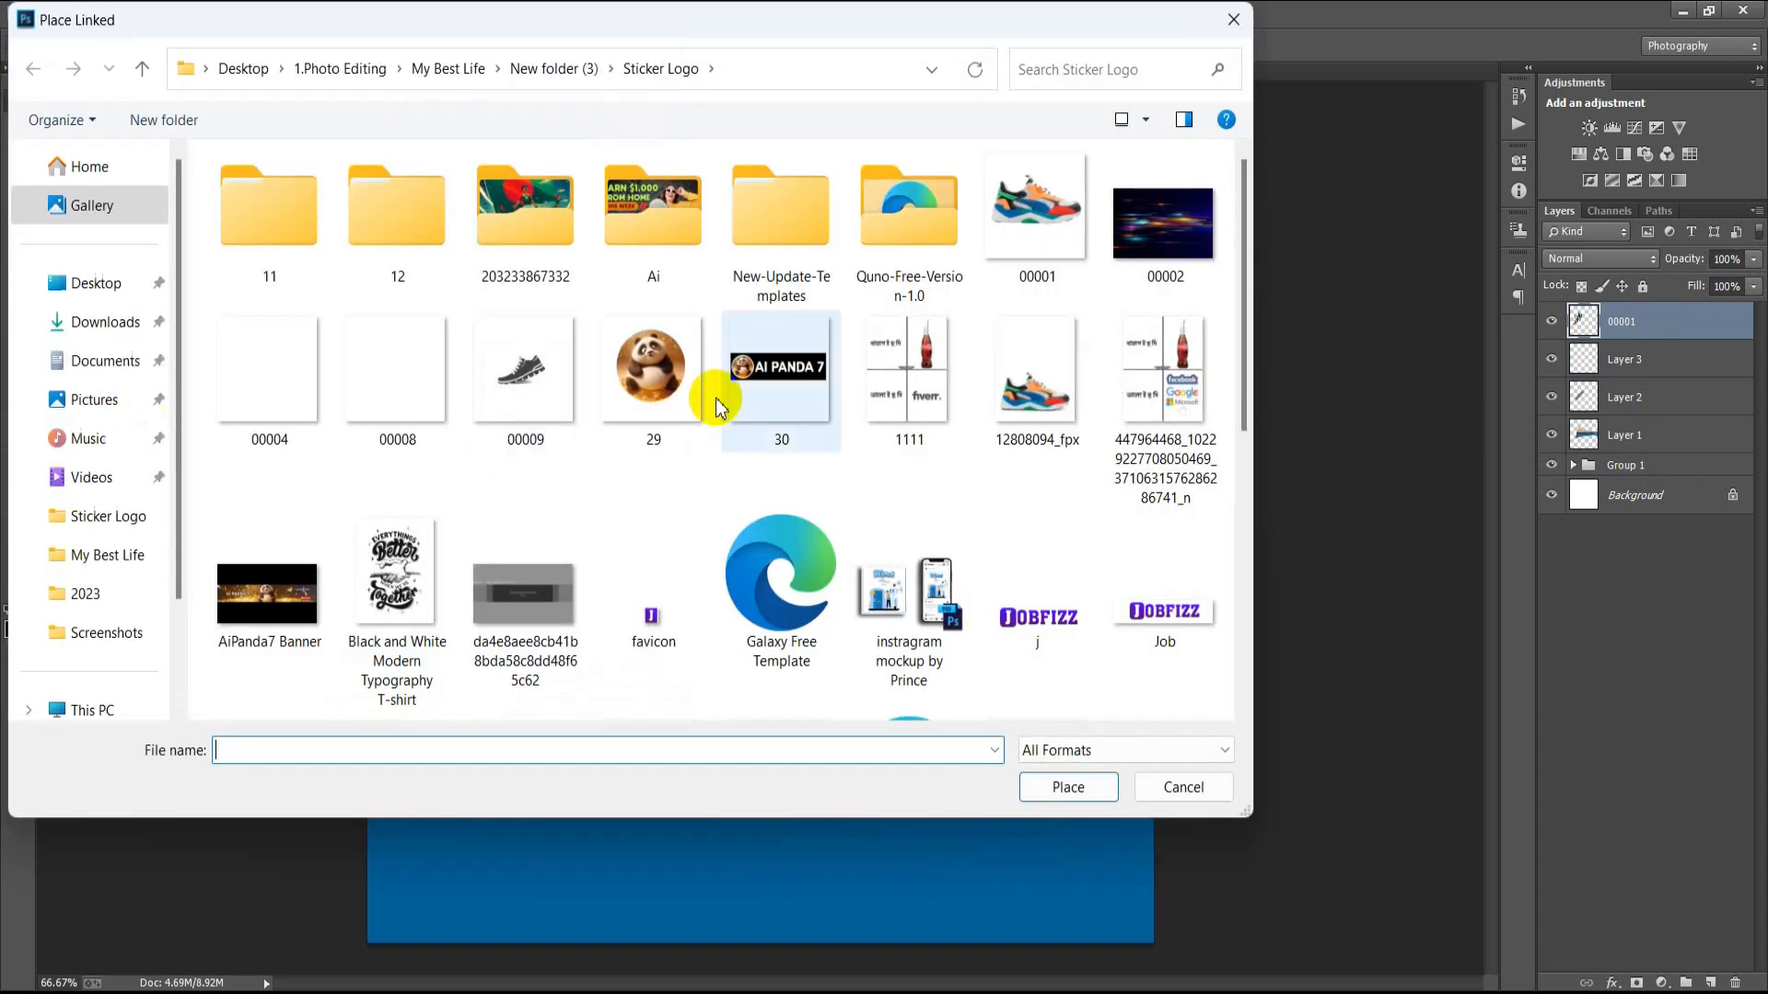
double_click(1192, 225)
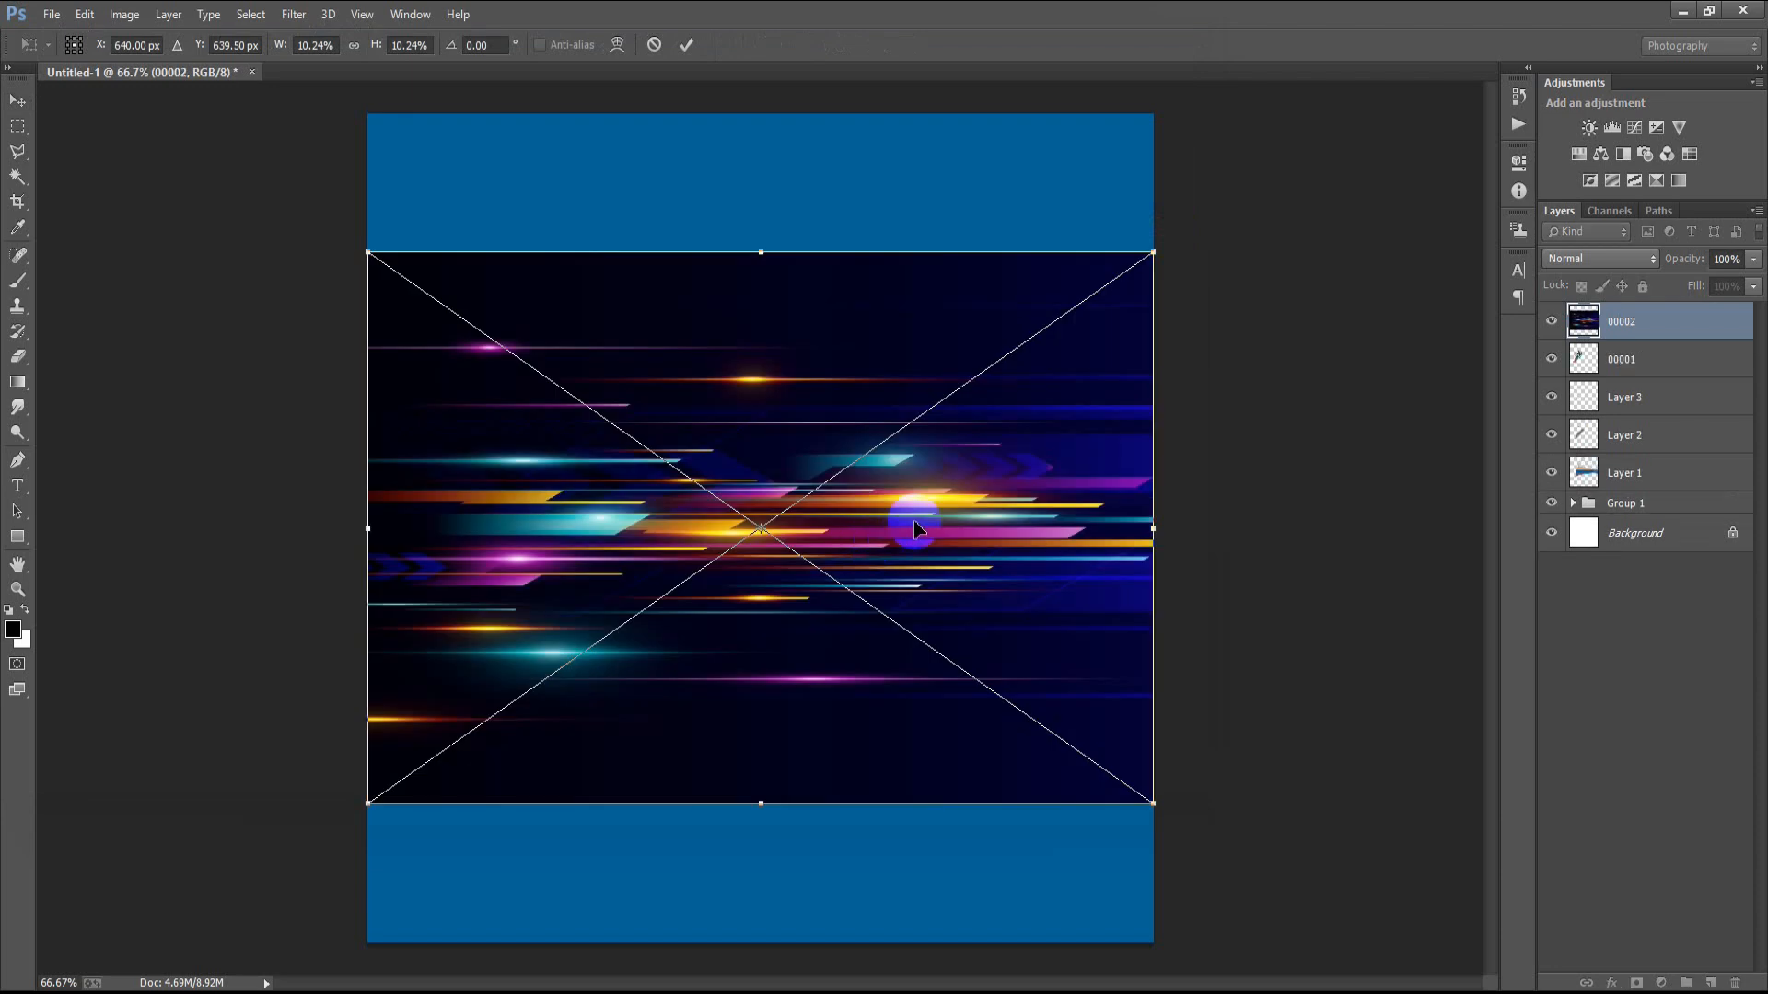
right_click(918, 529)
click(1011, 847)
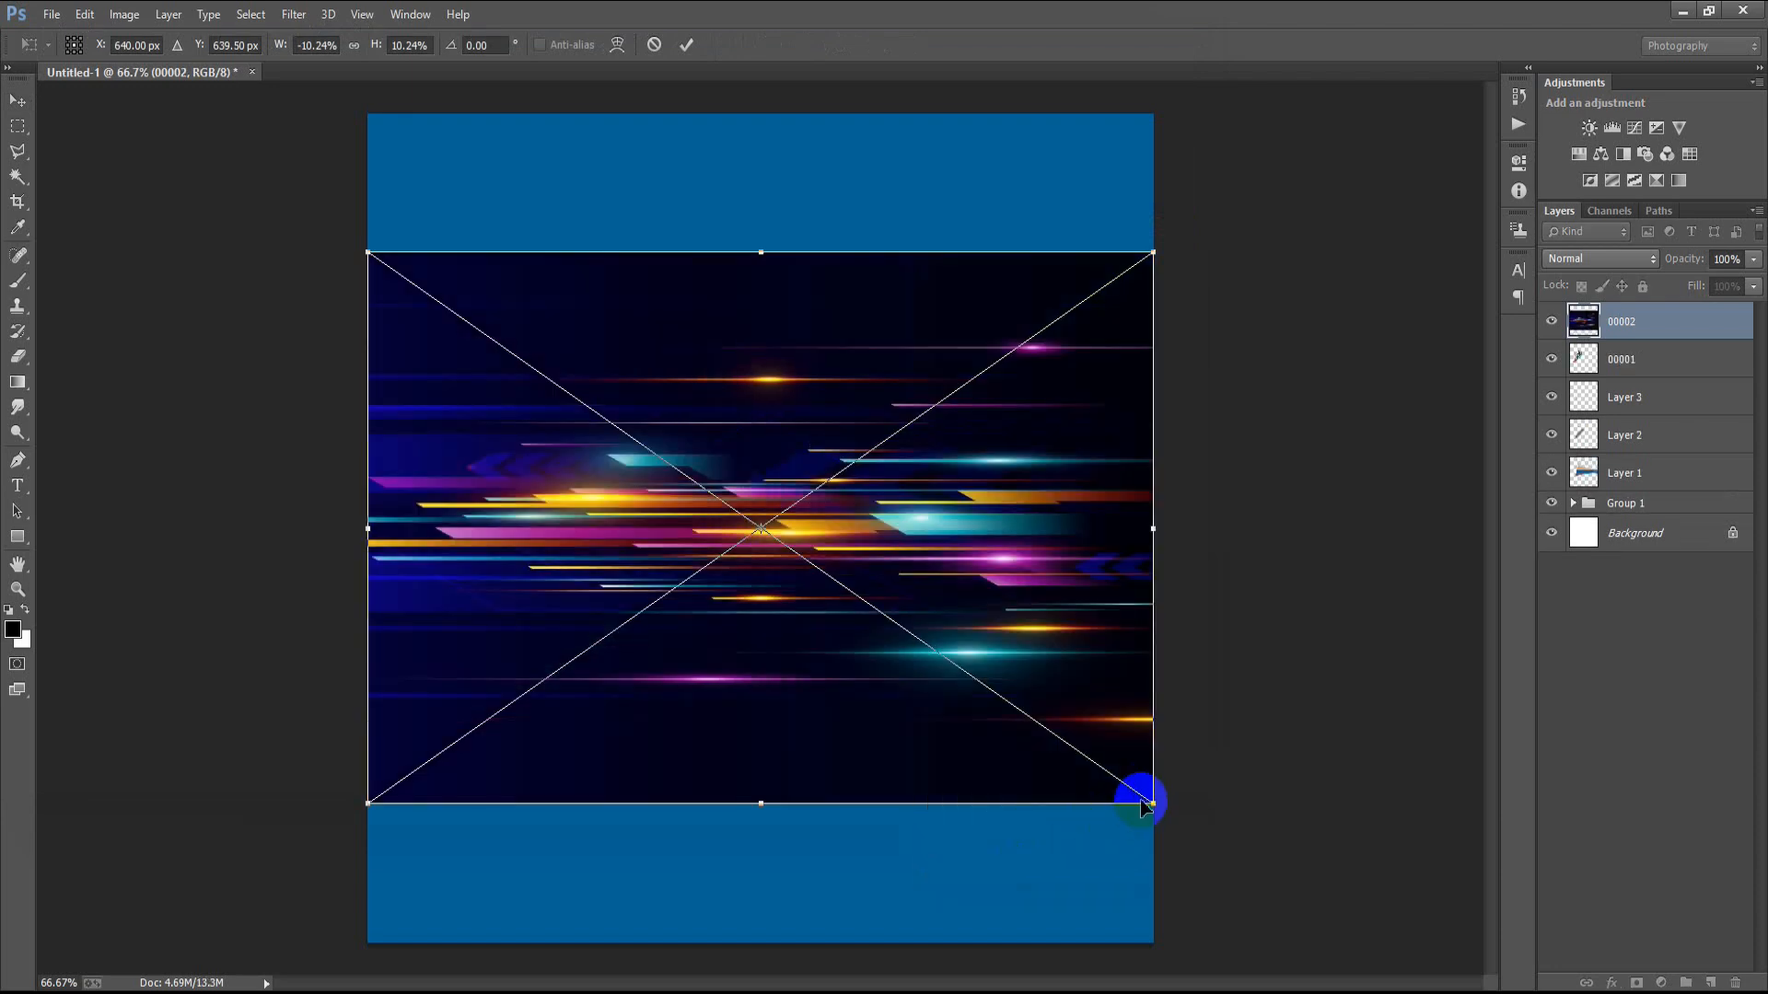
- Enlarge the light-streak image to about 12.14% width and 13.72% height, and rasterize its layer
drag(1162, 807, 1231, 853)
drag(761, 199, 782, 159)
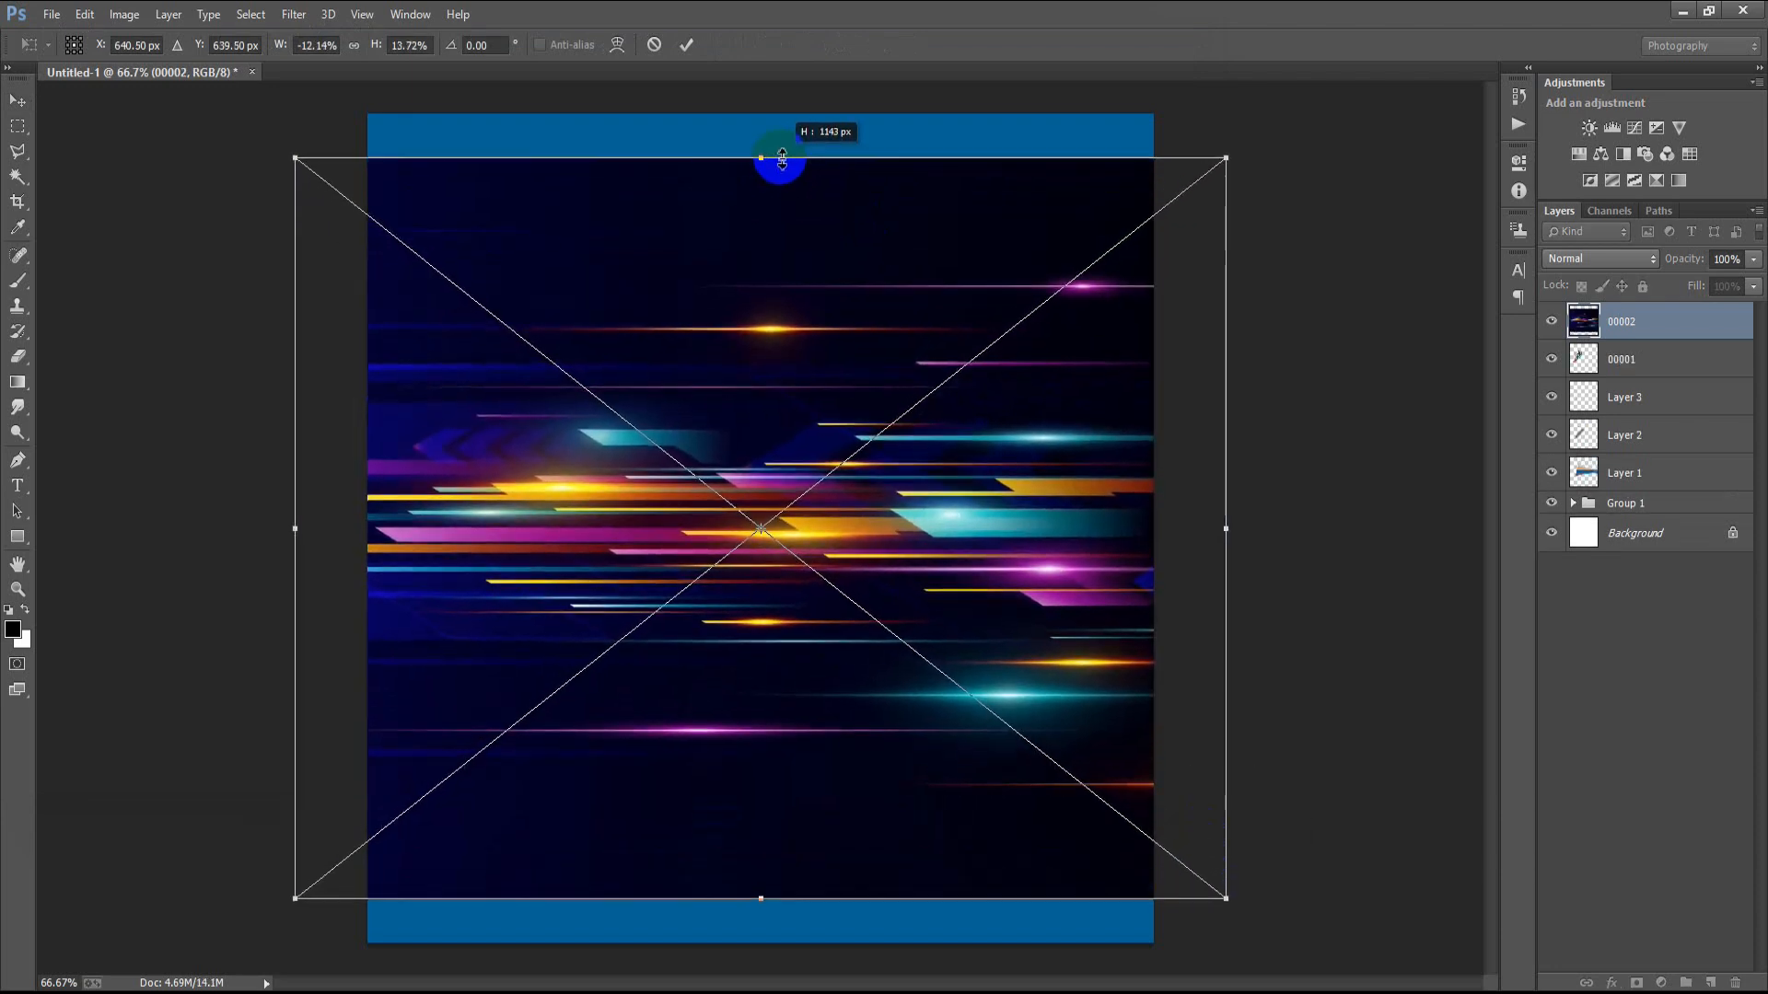
click(686, 44)
right_click(1648, 322)
click(1337, 442)
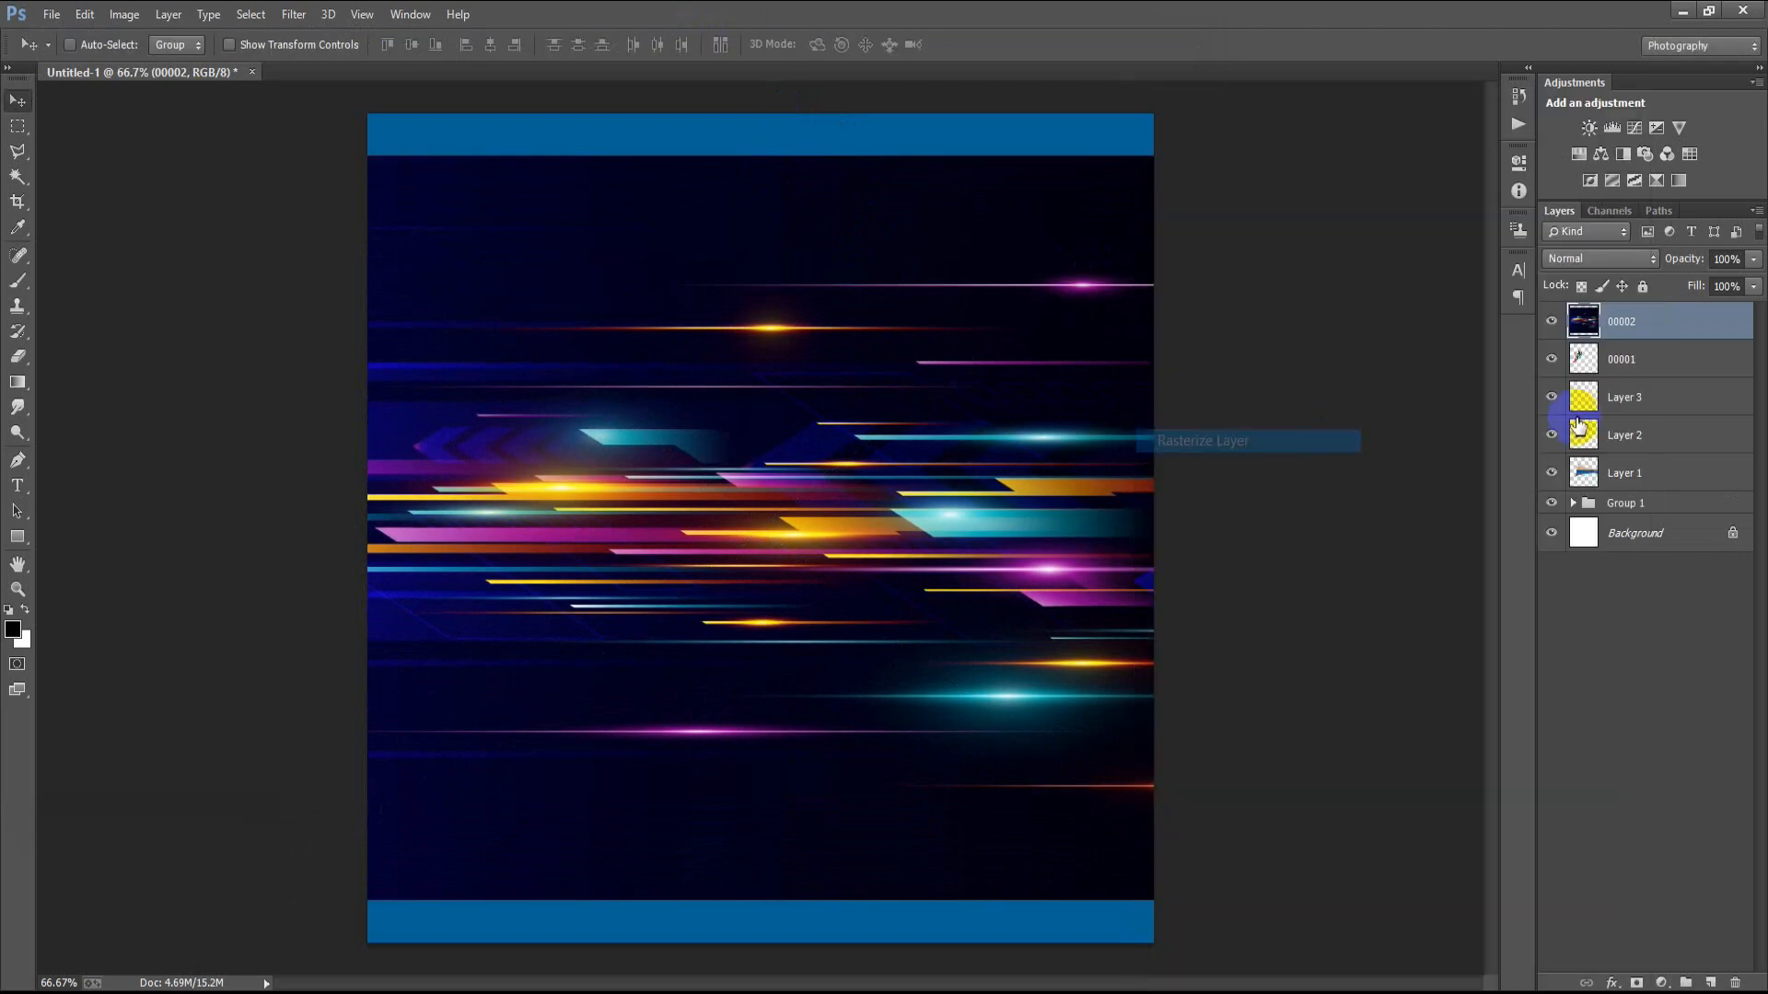
- Set the 00002 layer's blend mode to Screen and move it below Layer 1, directly above Group 1
click(1574, 257)
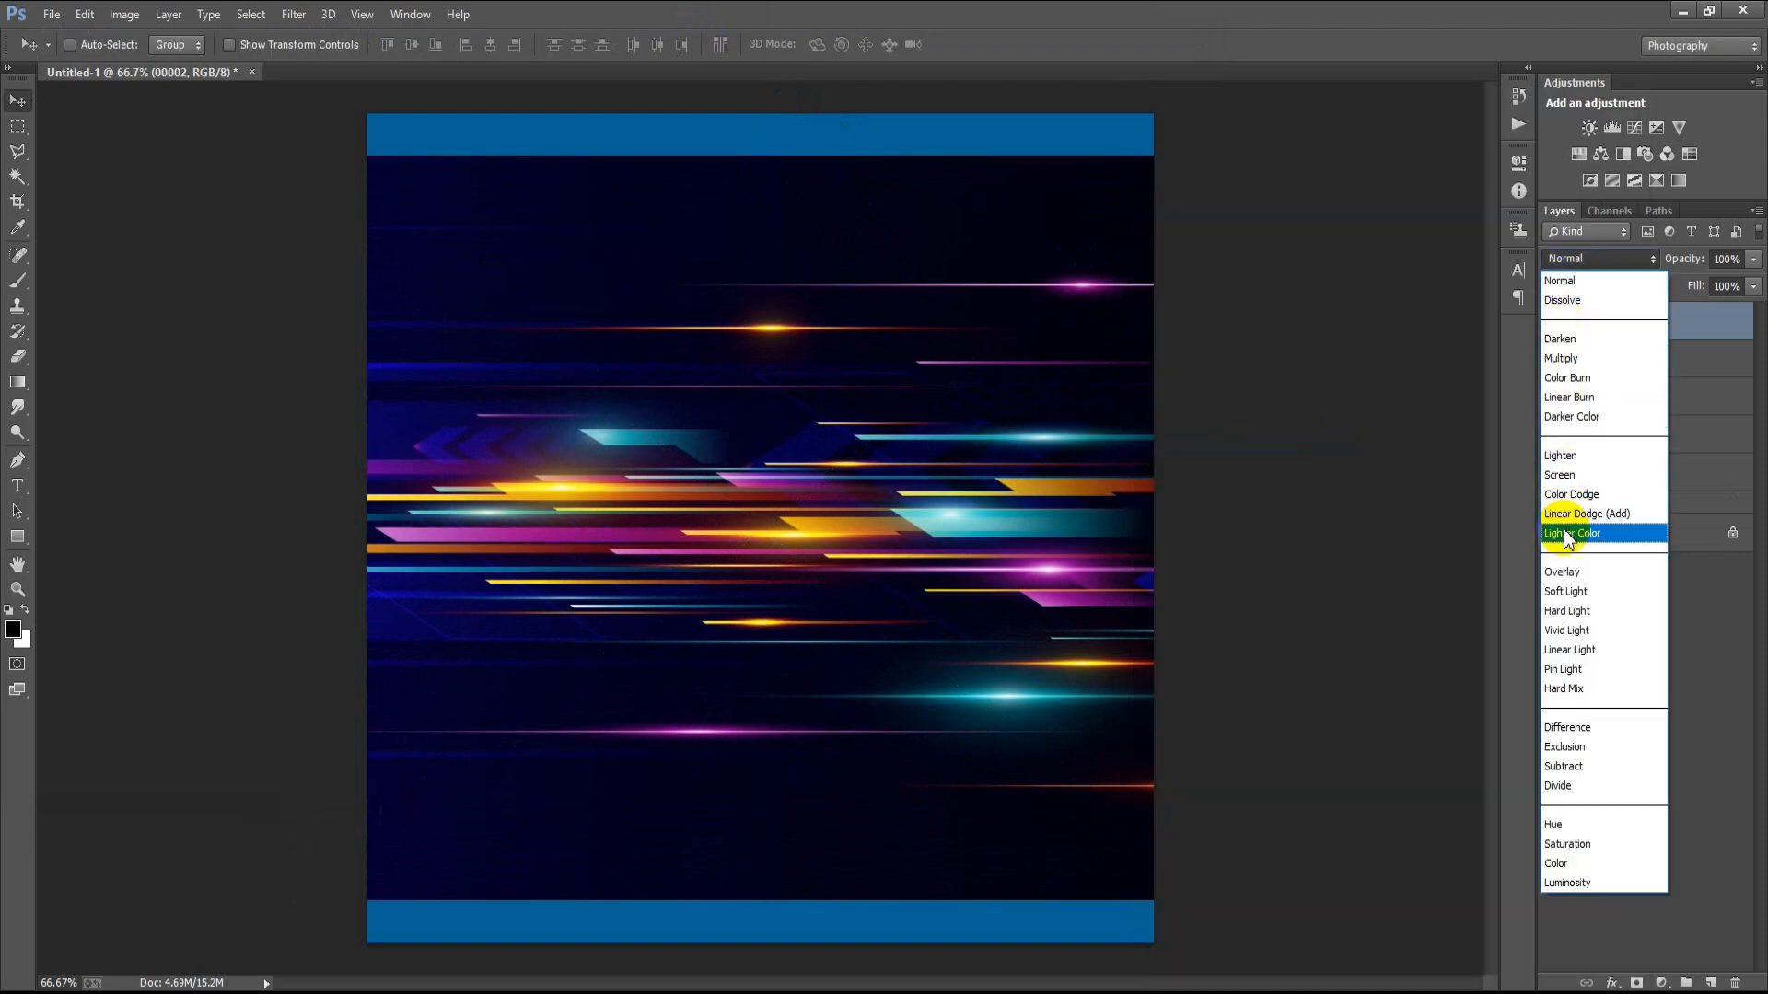
click(1568, 474)
drag(1688, 333, 1677, 484)
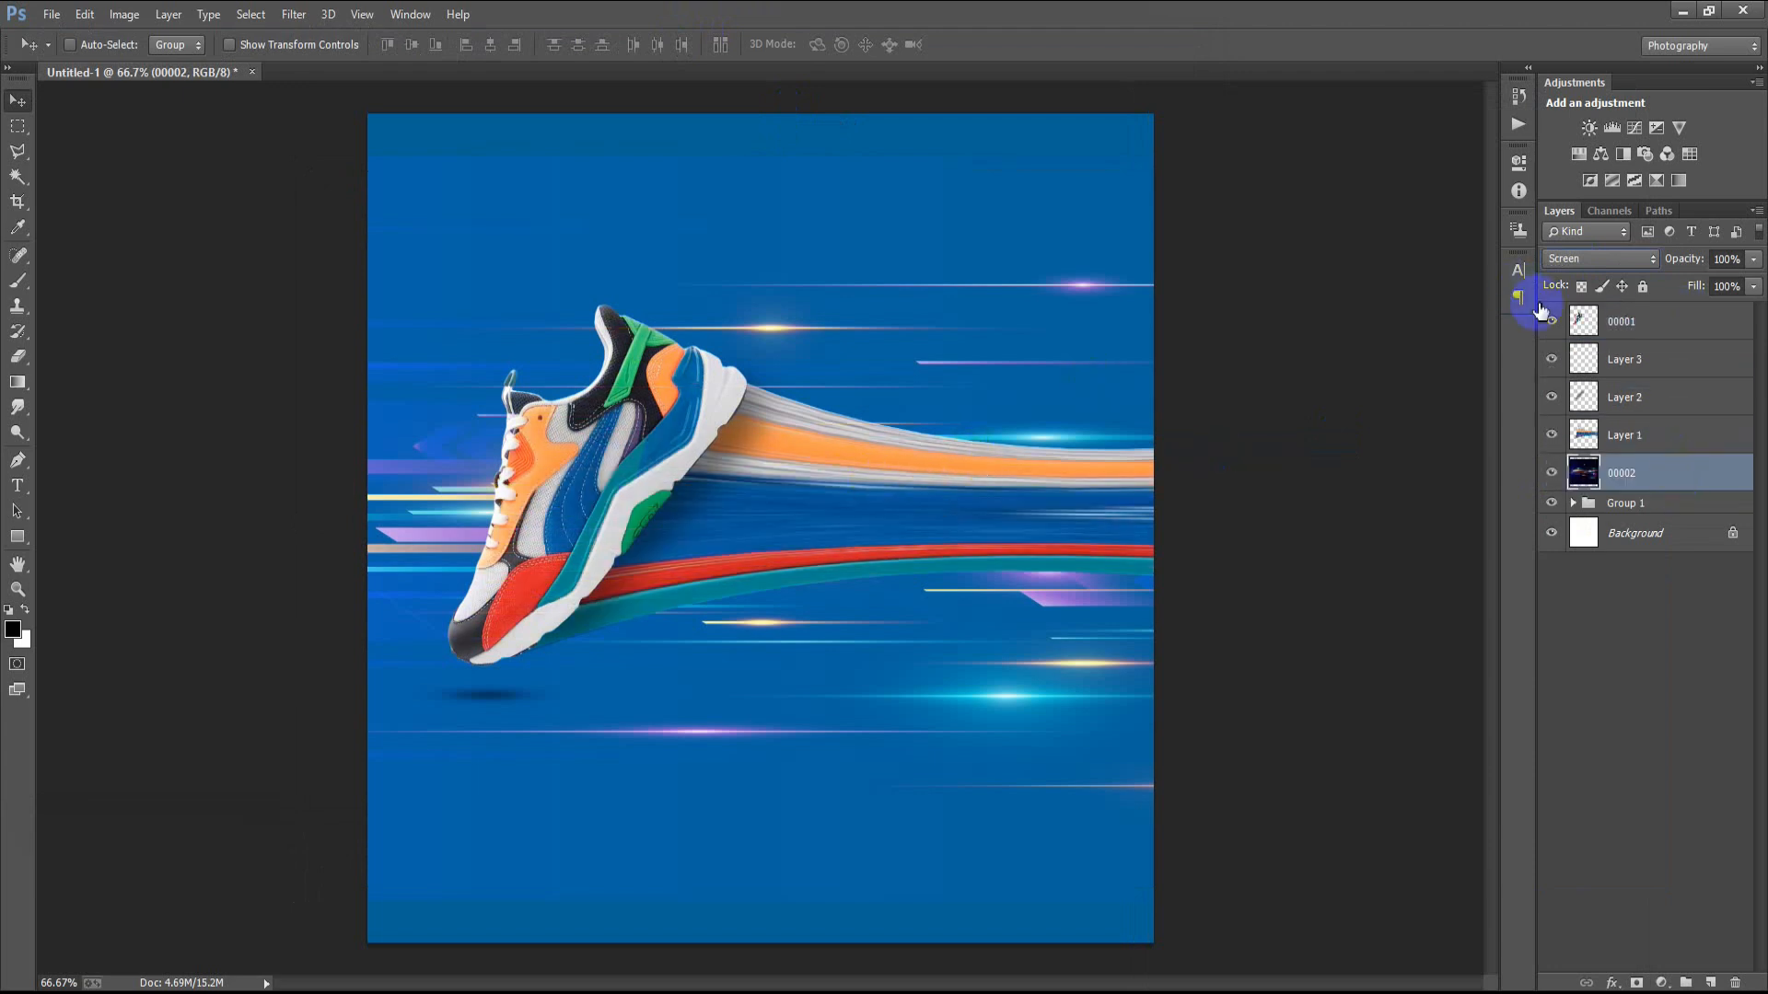
- Add the orange text "New Collection" above the shoe layer, over the stripes in the poster's upper right area
click(1616, 323)
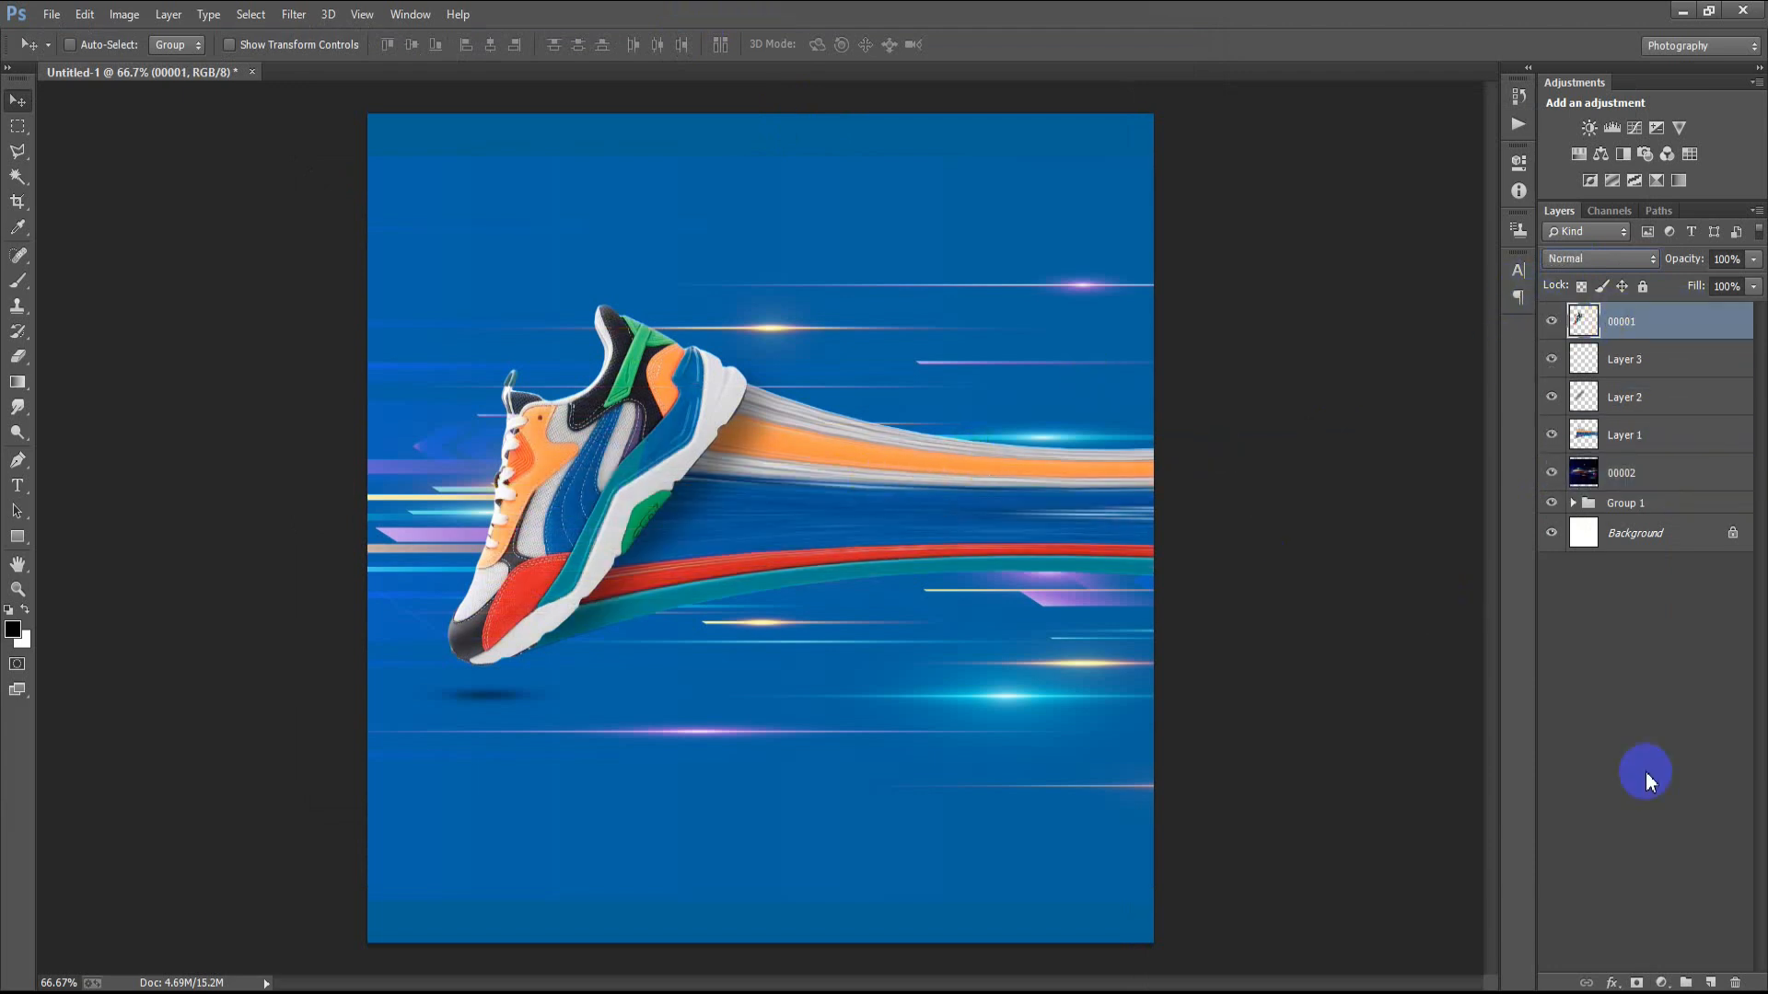
click(1710, 982)
click(26, 498)
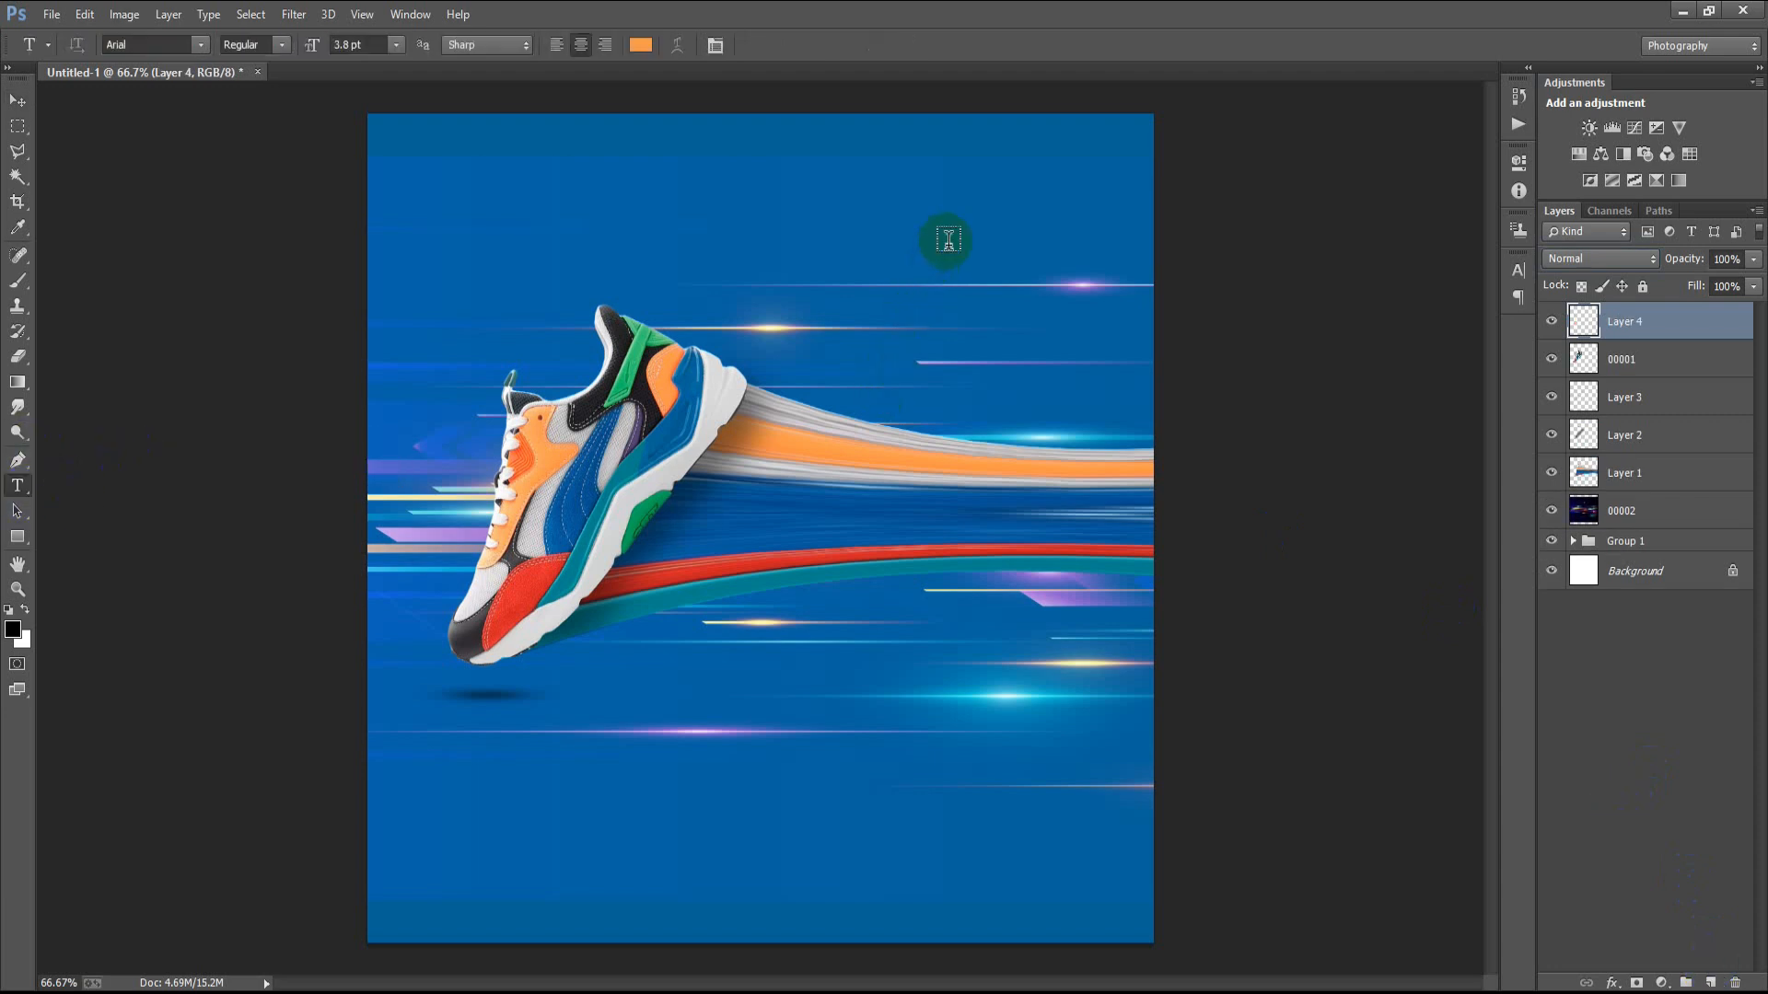
click(968, 277)
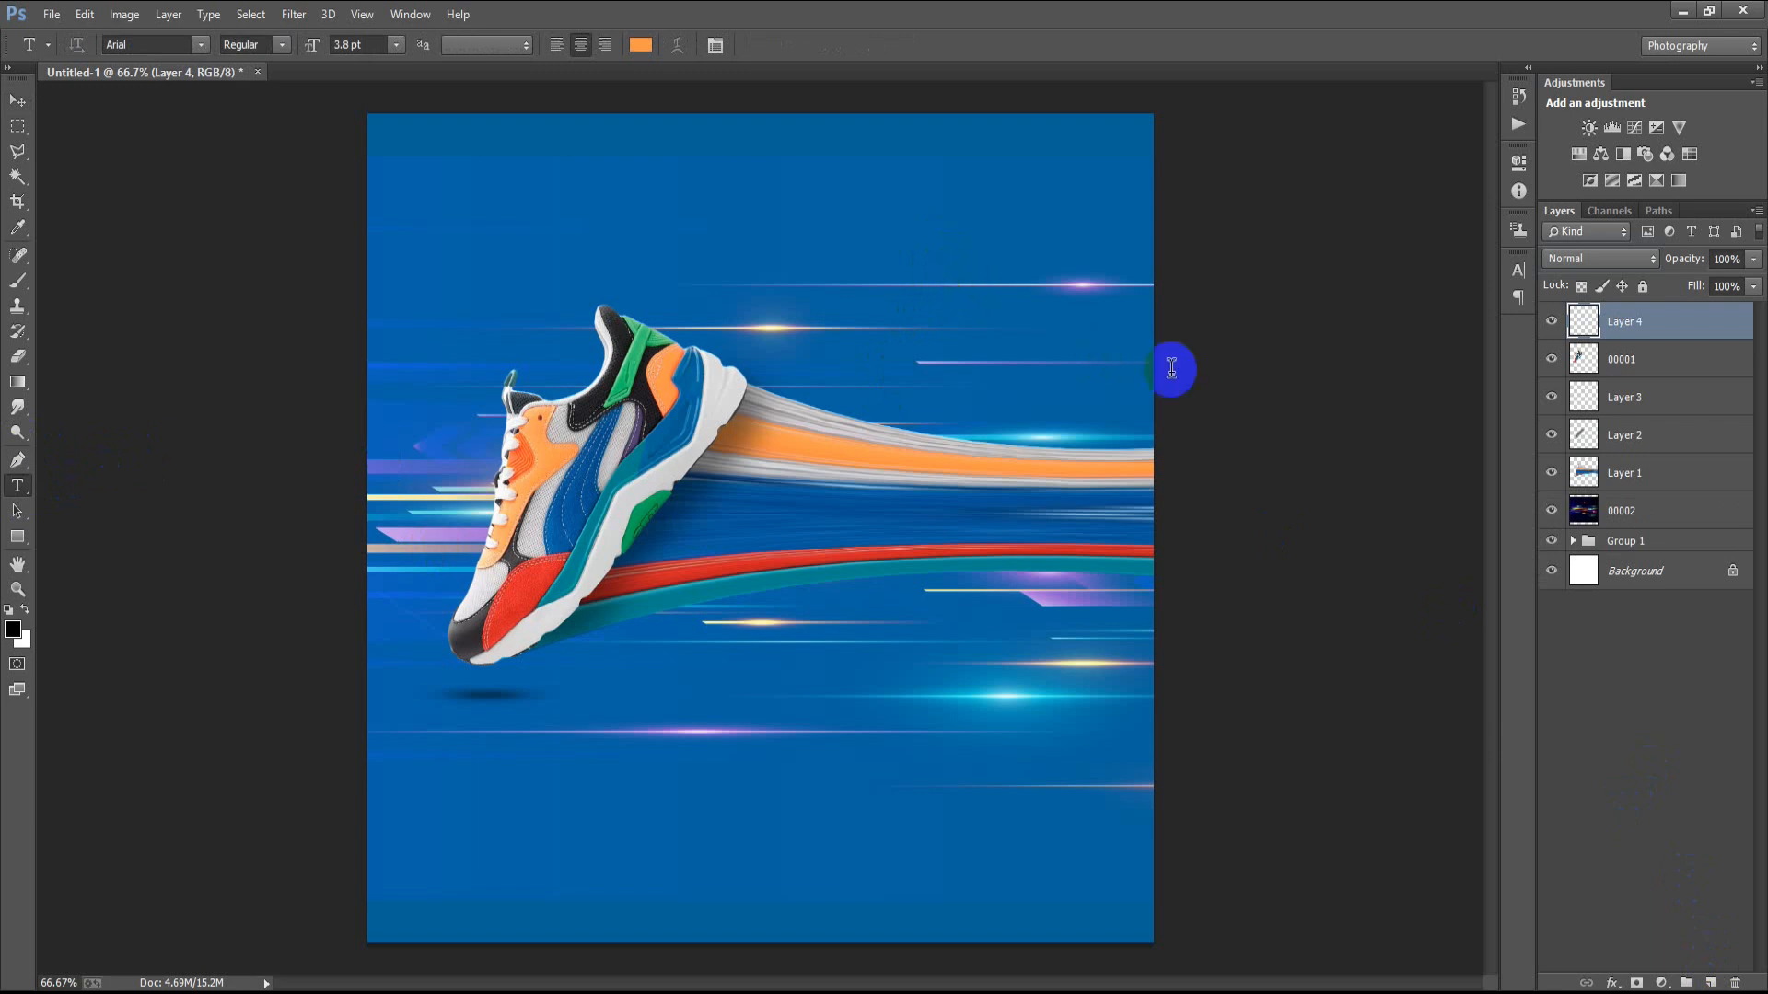
click(26, 101)
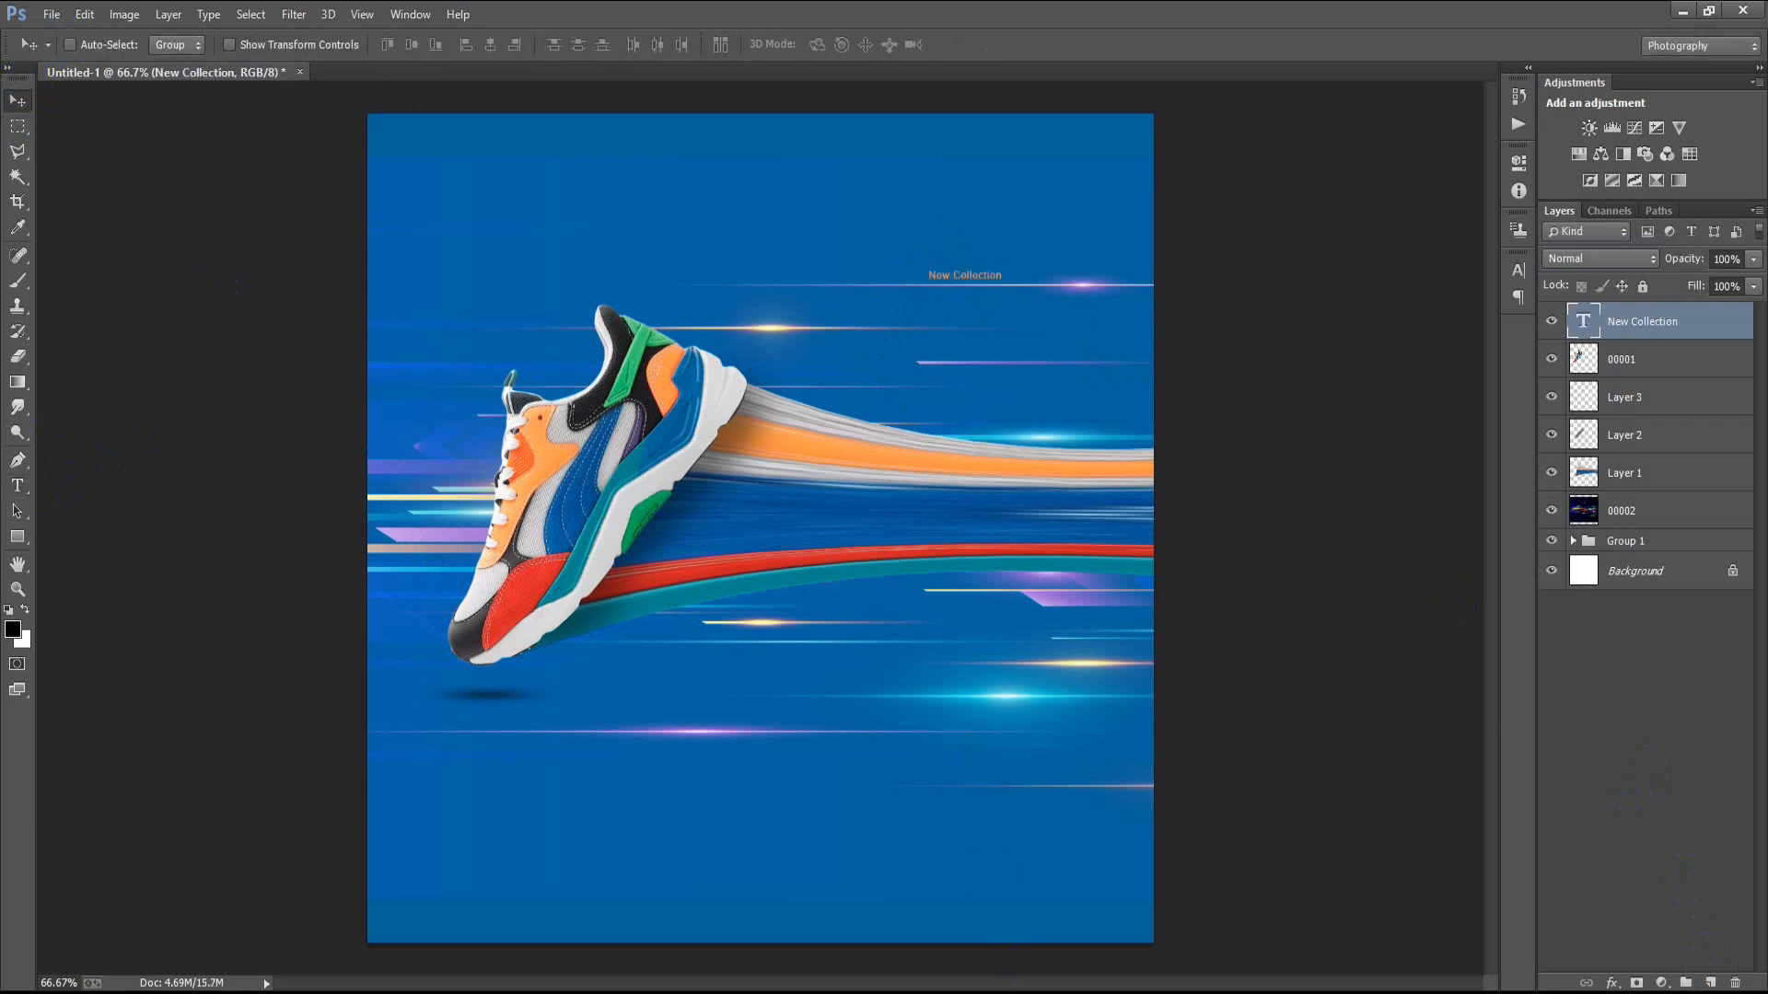
- Set the "New Collection" text size to 7.03 pt and move the text up slightly above the light streak
click(1518, 269)
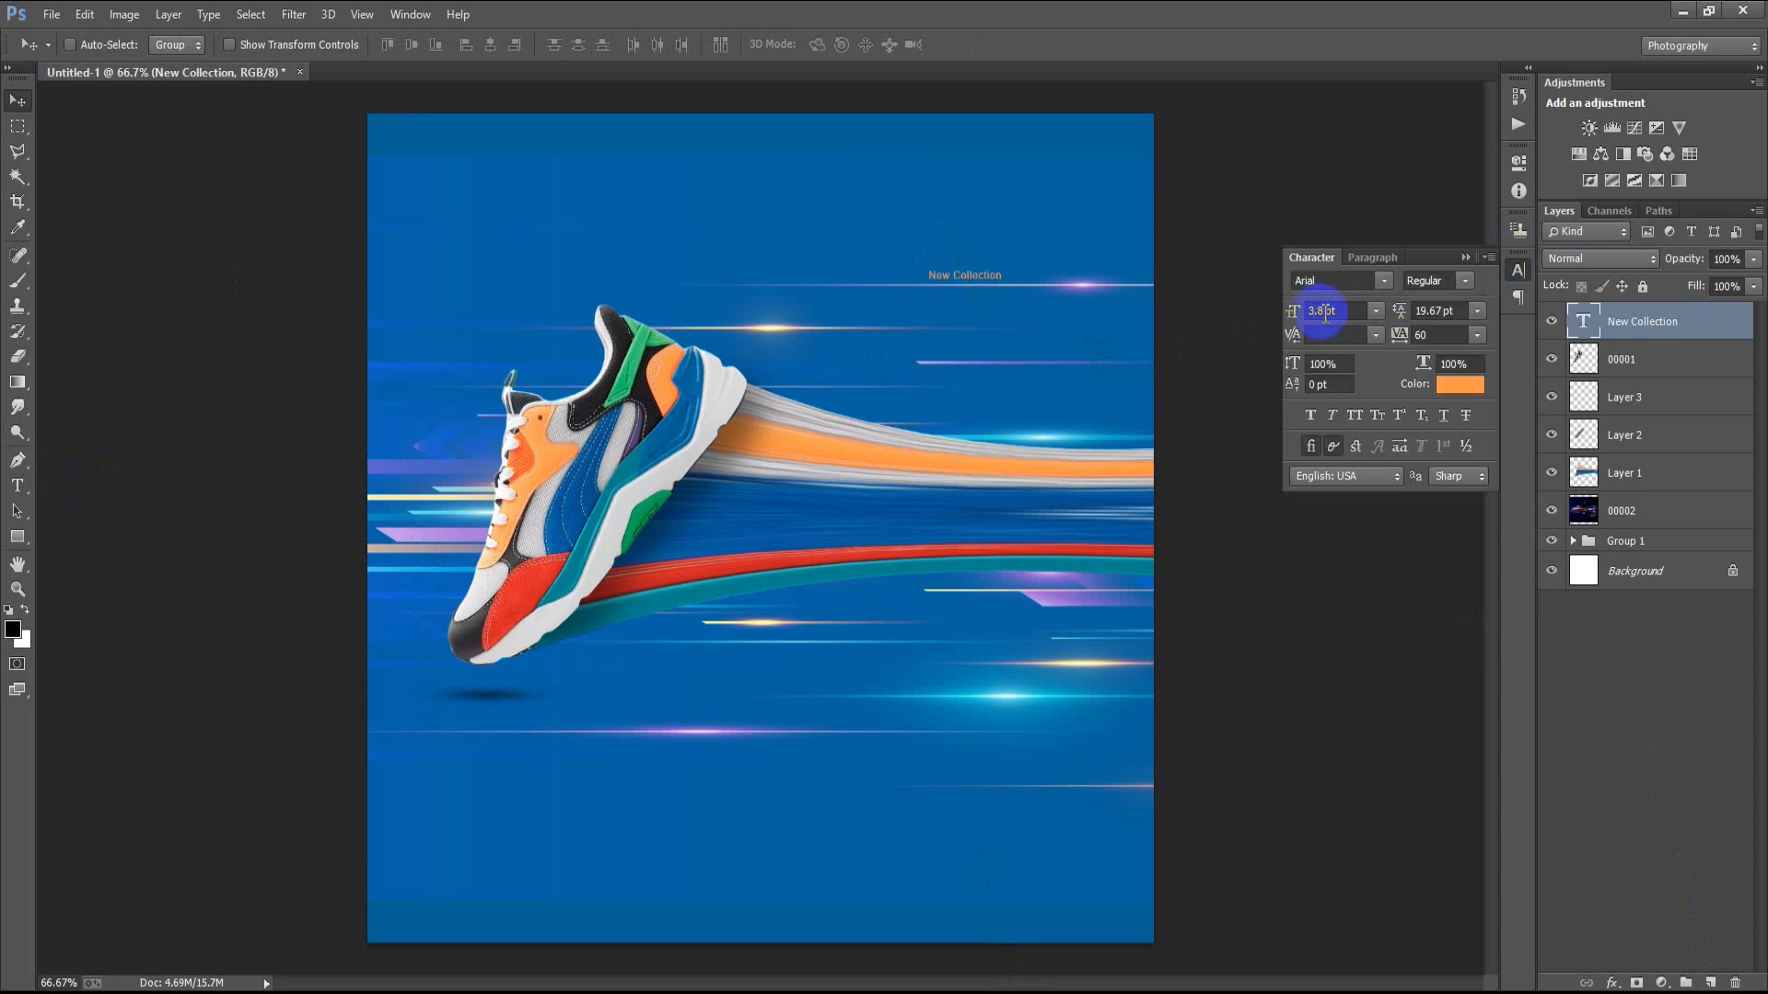
text(7)
key(Return)
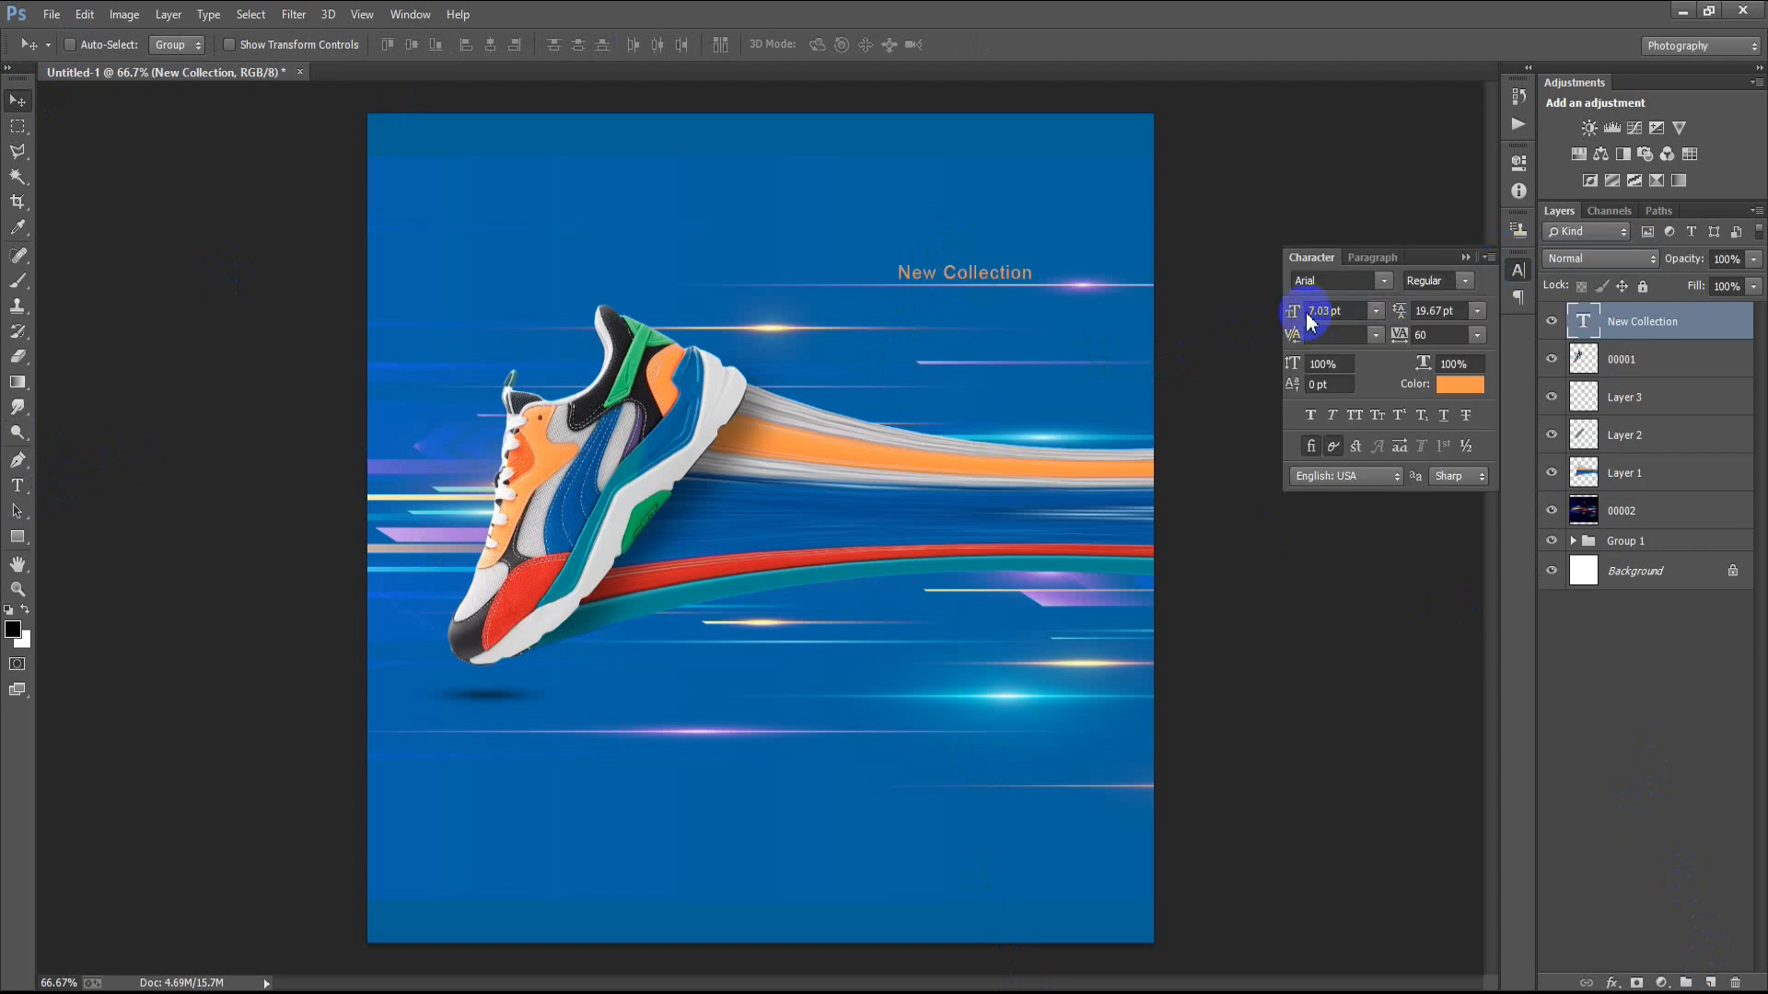
drag(985, 273, 989, 244)
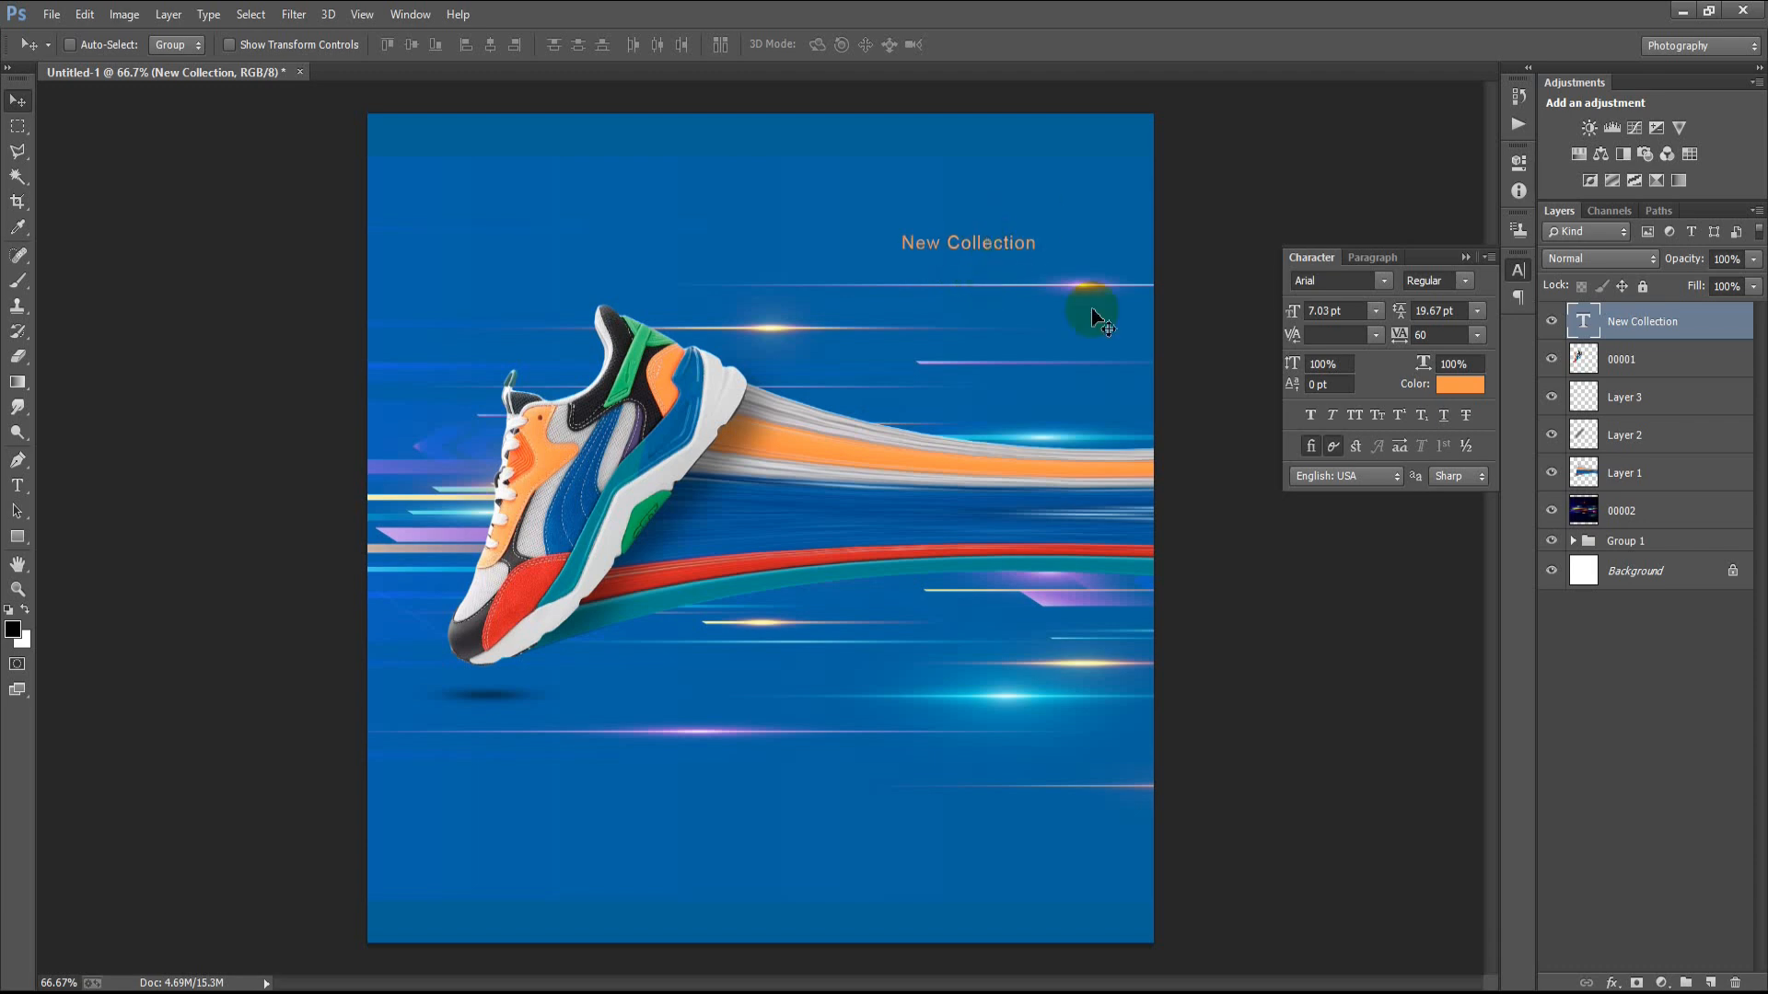
- Stretch the 00002 light-streak layer vertically to about 111.4% so it spans the full height of the canvas
click(1622, 521)
key(ctrl+t)
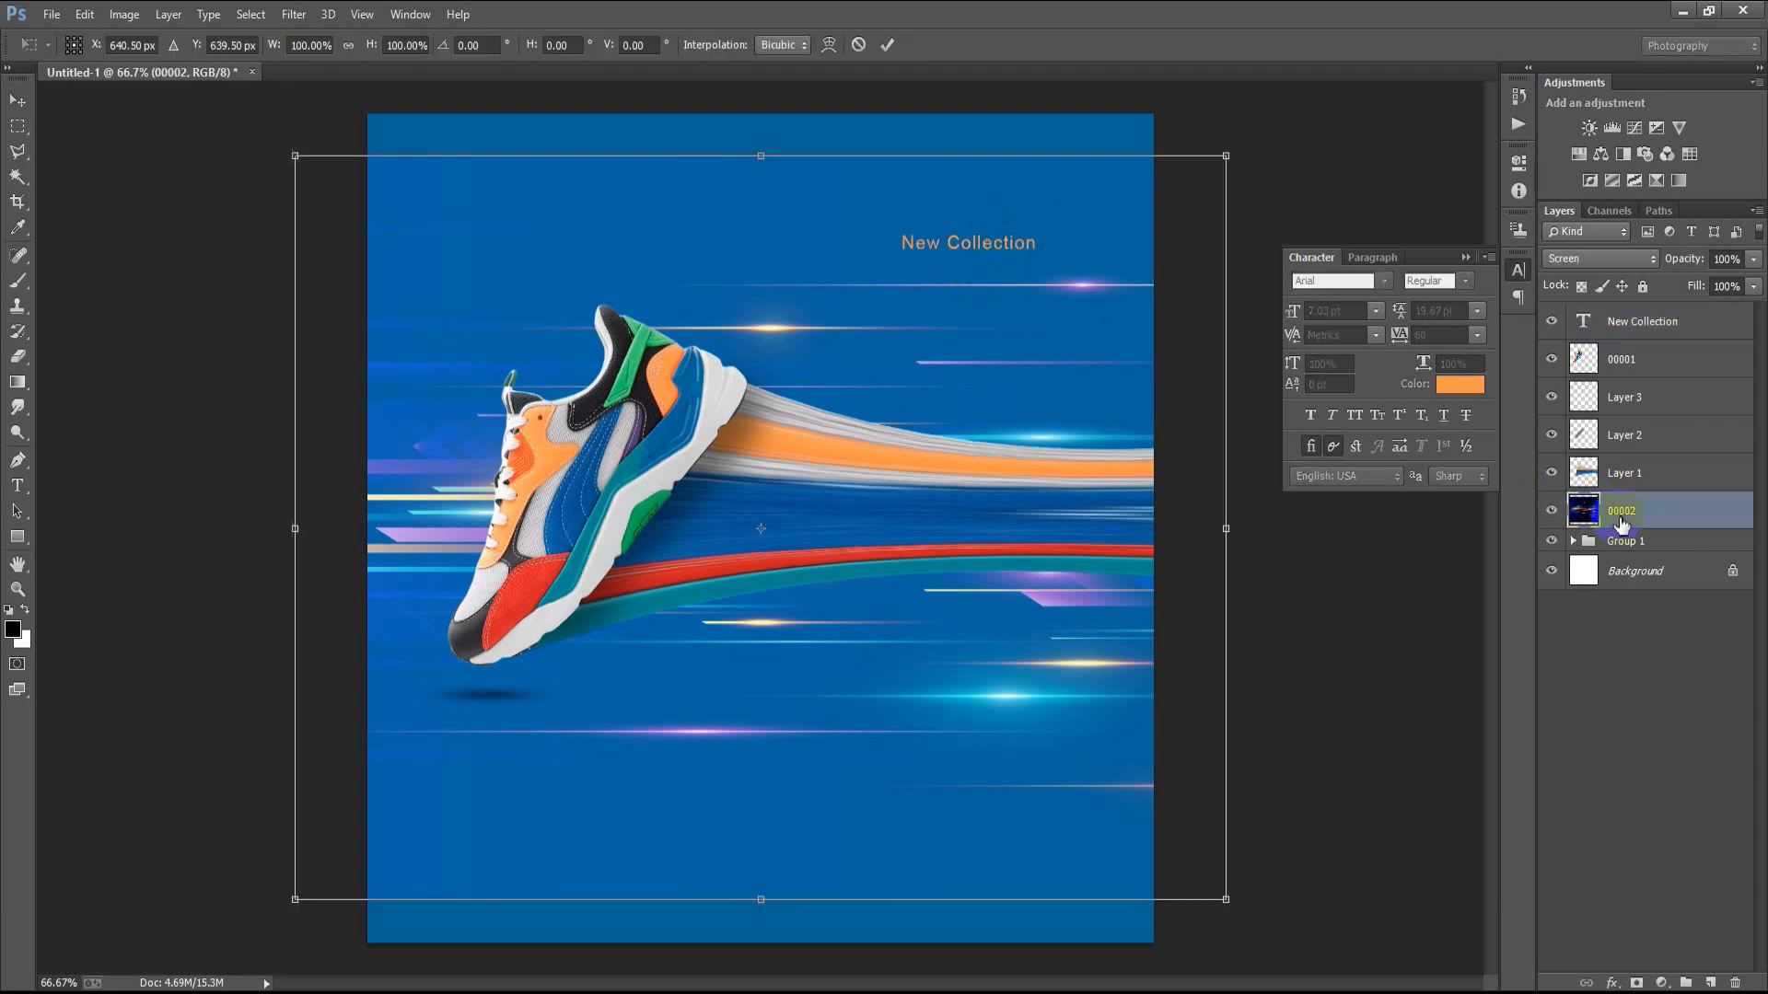
drag(761, 147, 761, 113)
drag(760, 900, 751, 942)
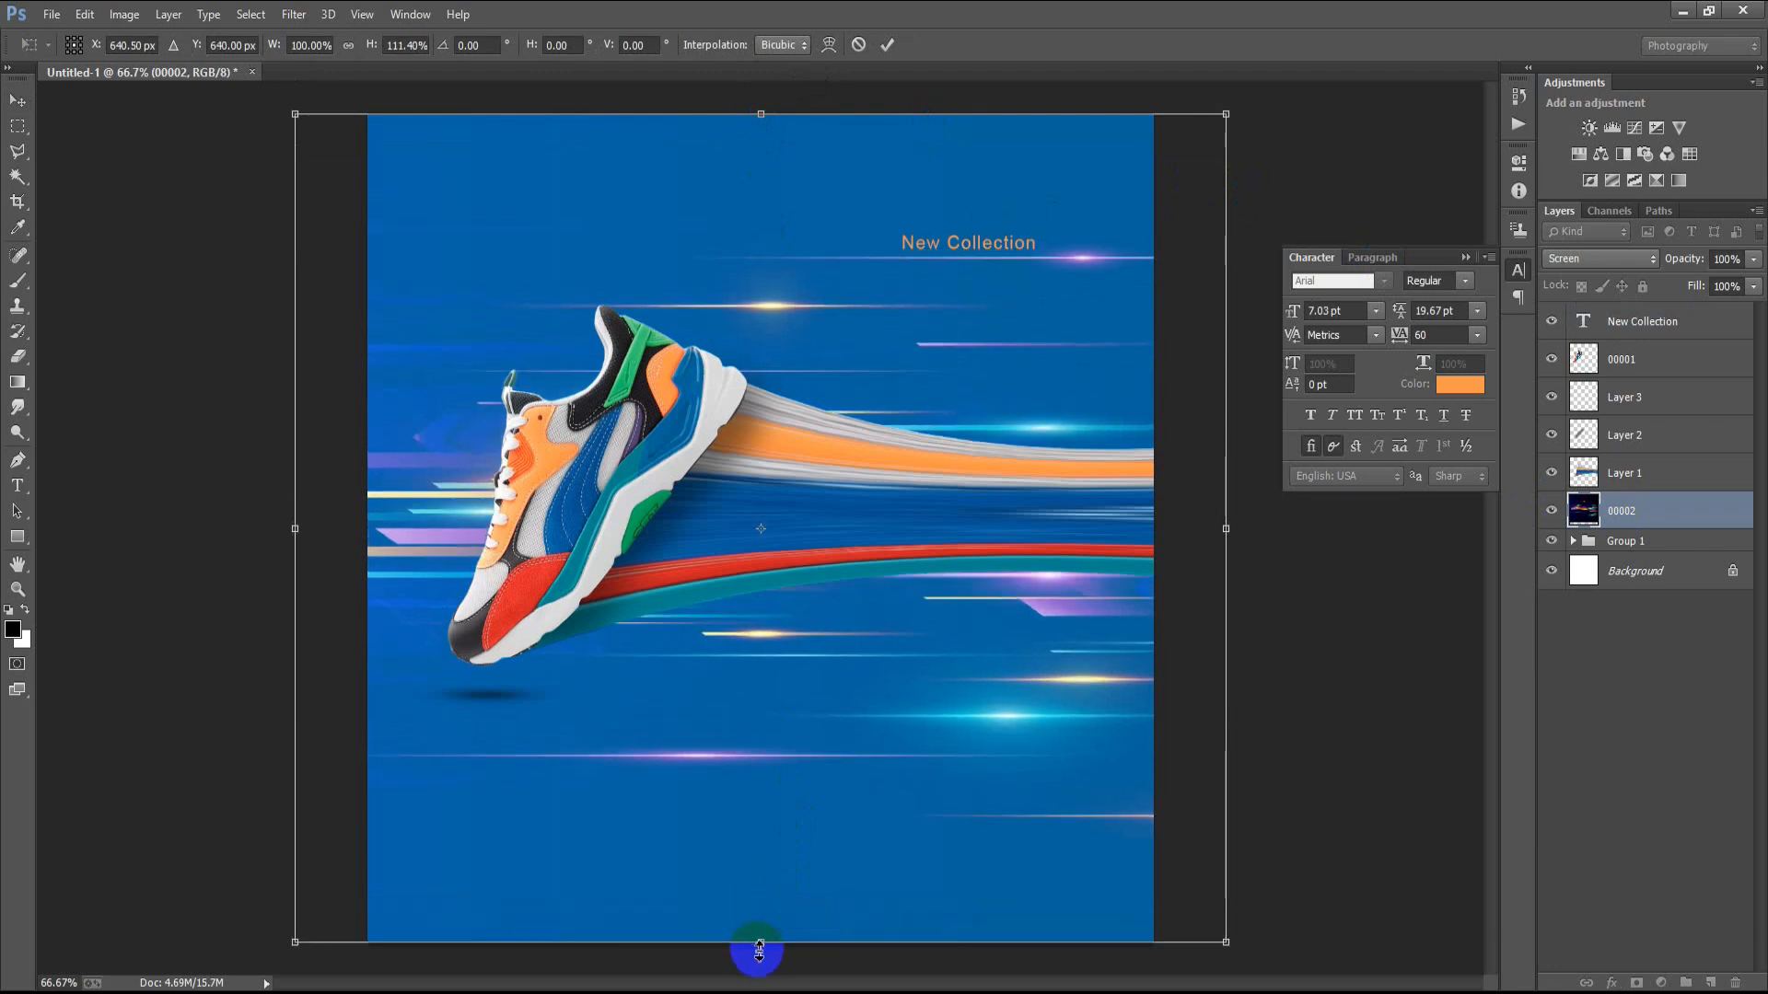
click(889, 46)
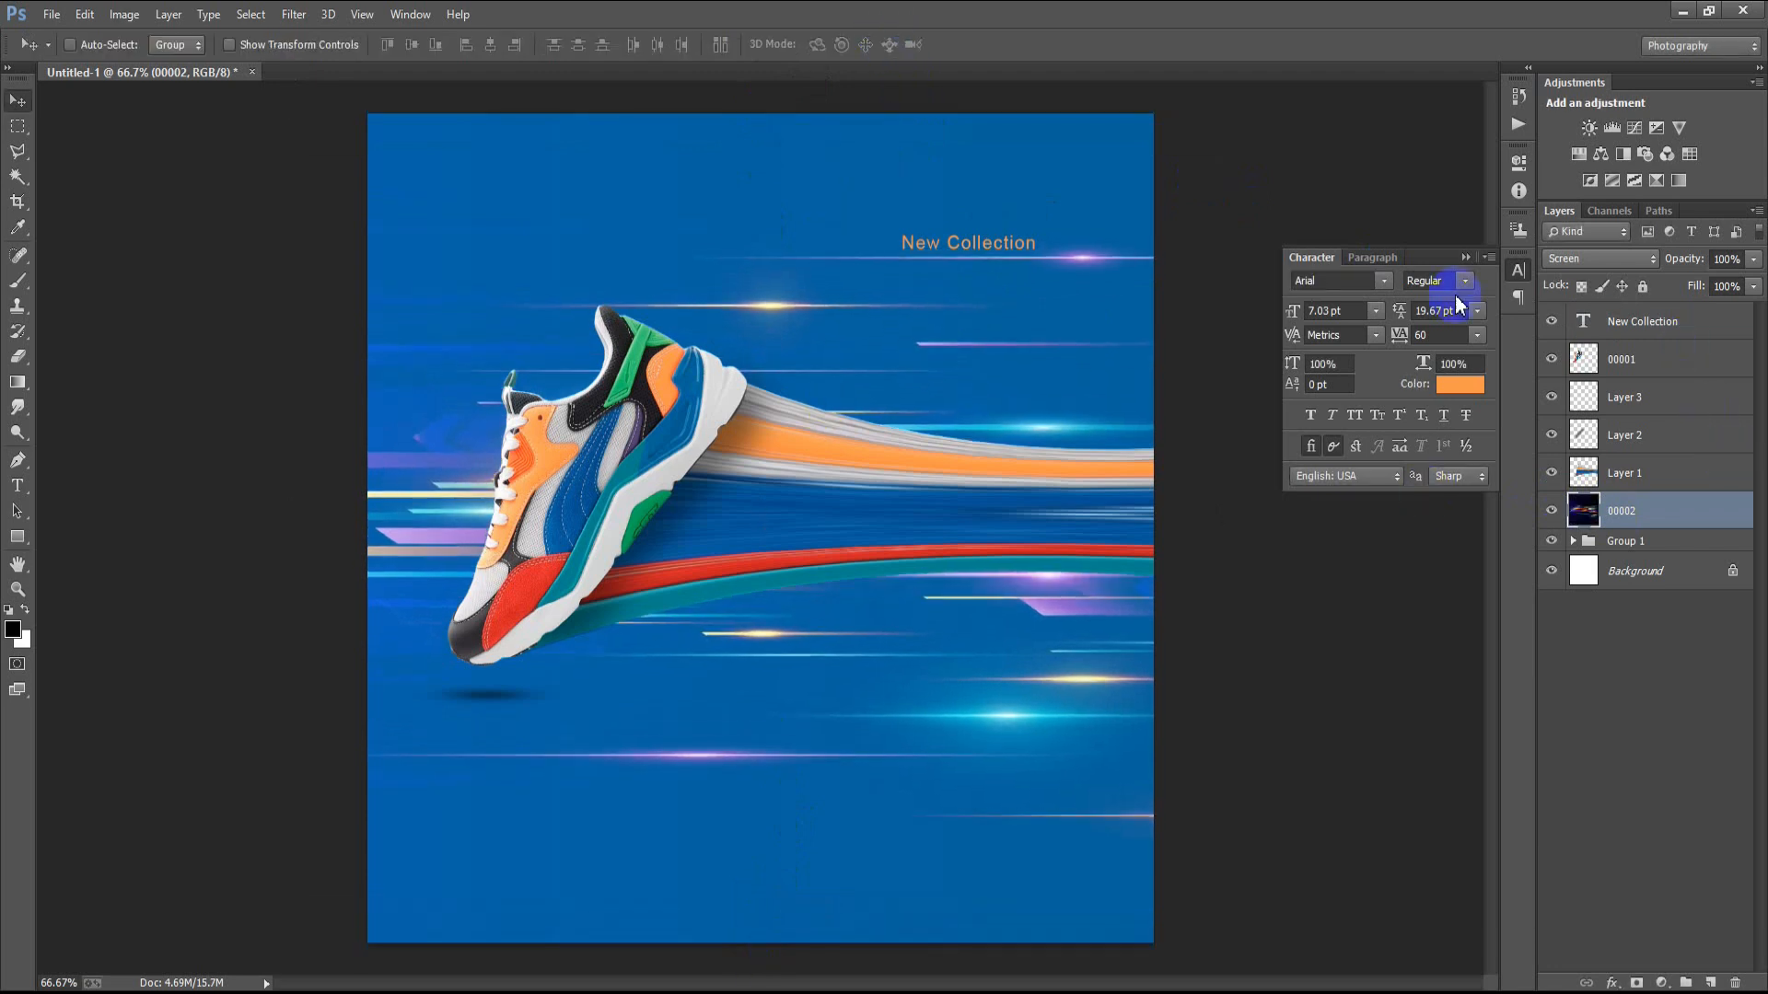
click(1465, 257)
drag(932, 228, 985, 213)
key(ctrl+z)
- Add the text "SUPER" on a new layer above "New Collection", placed in the lower part of the poster
click(1659, 322)
click(1710, 983)
click(18, 486)
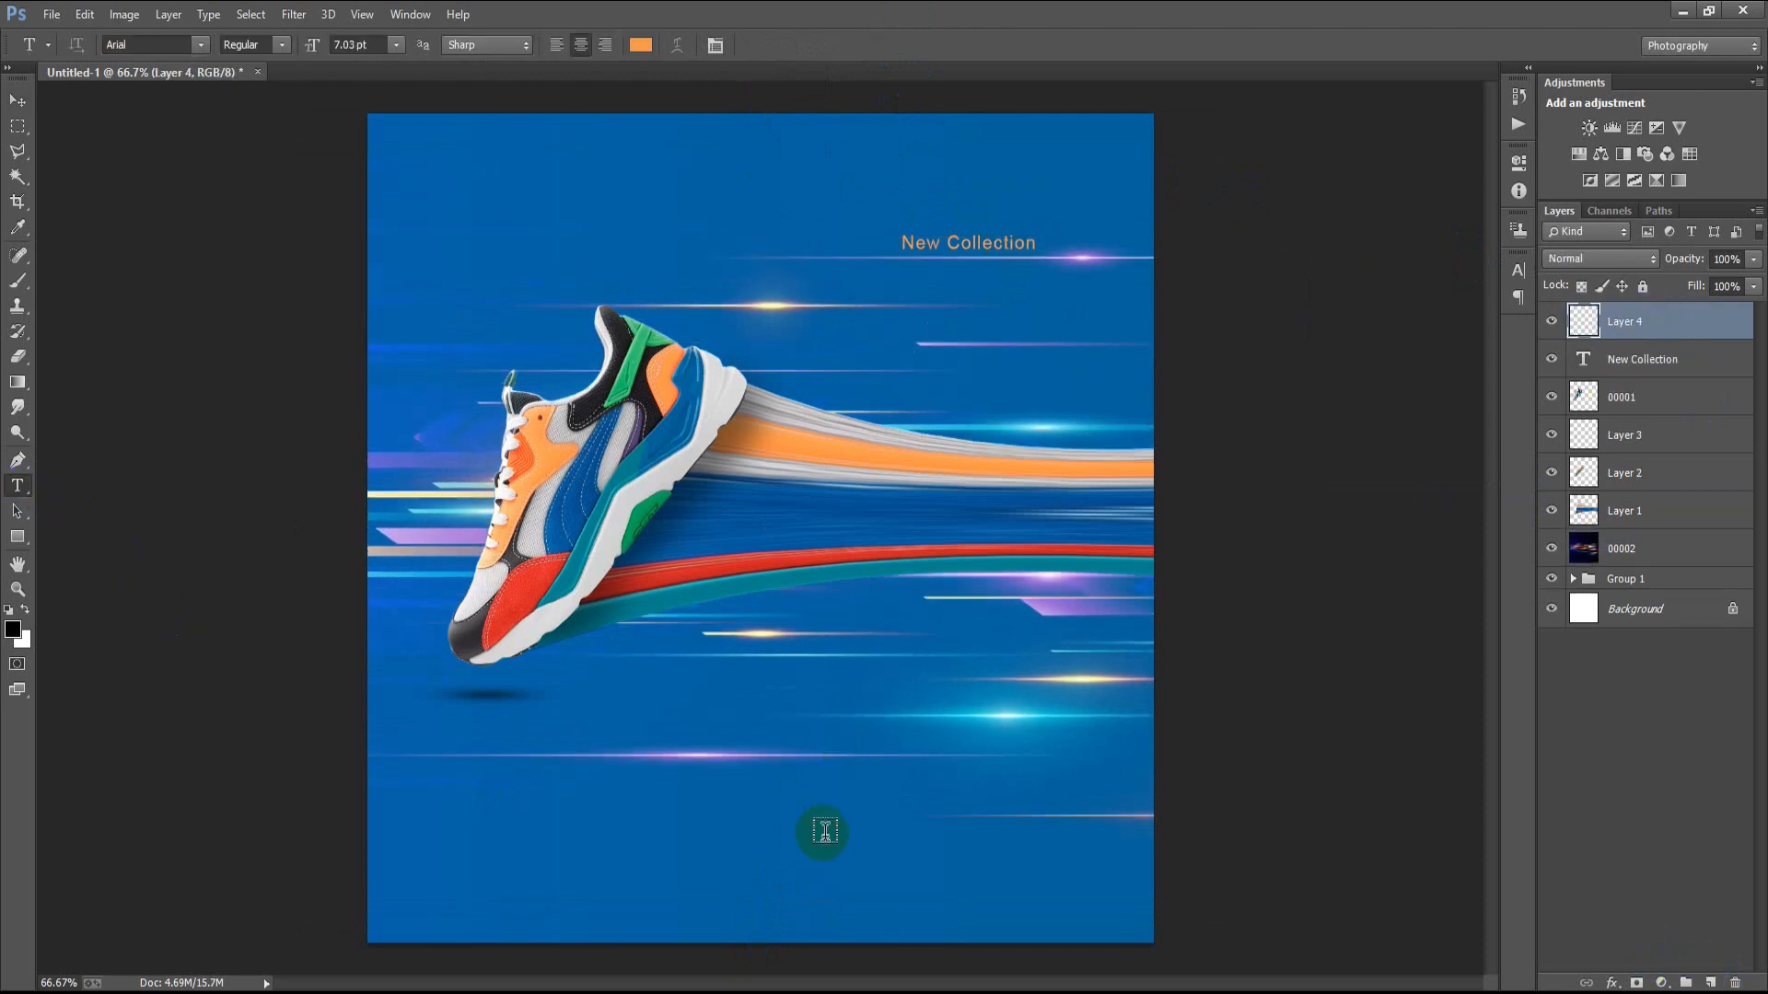
click(837, 810)
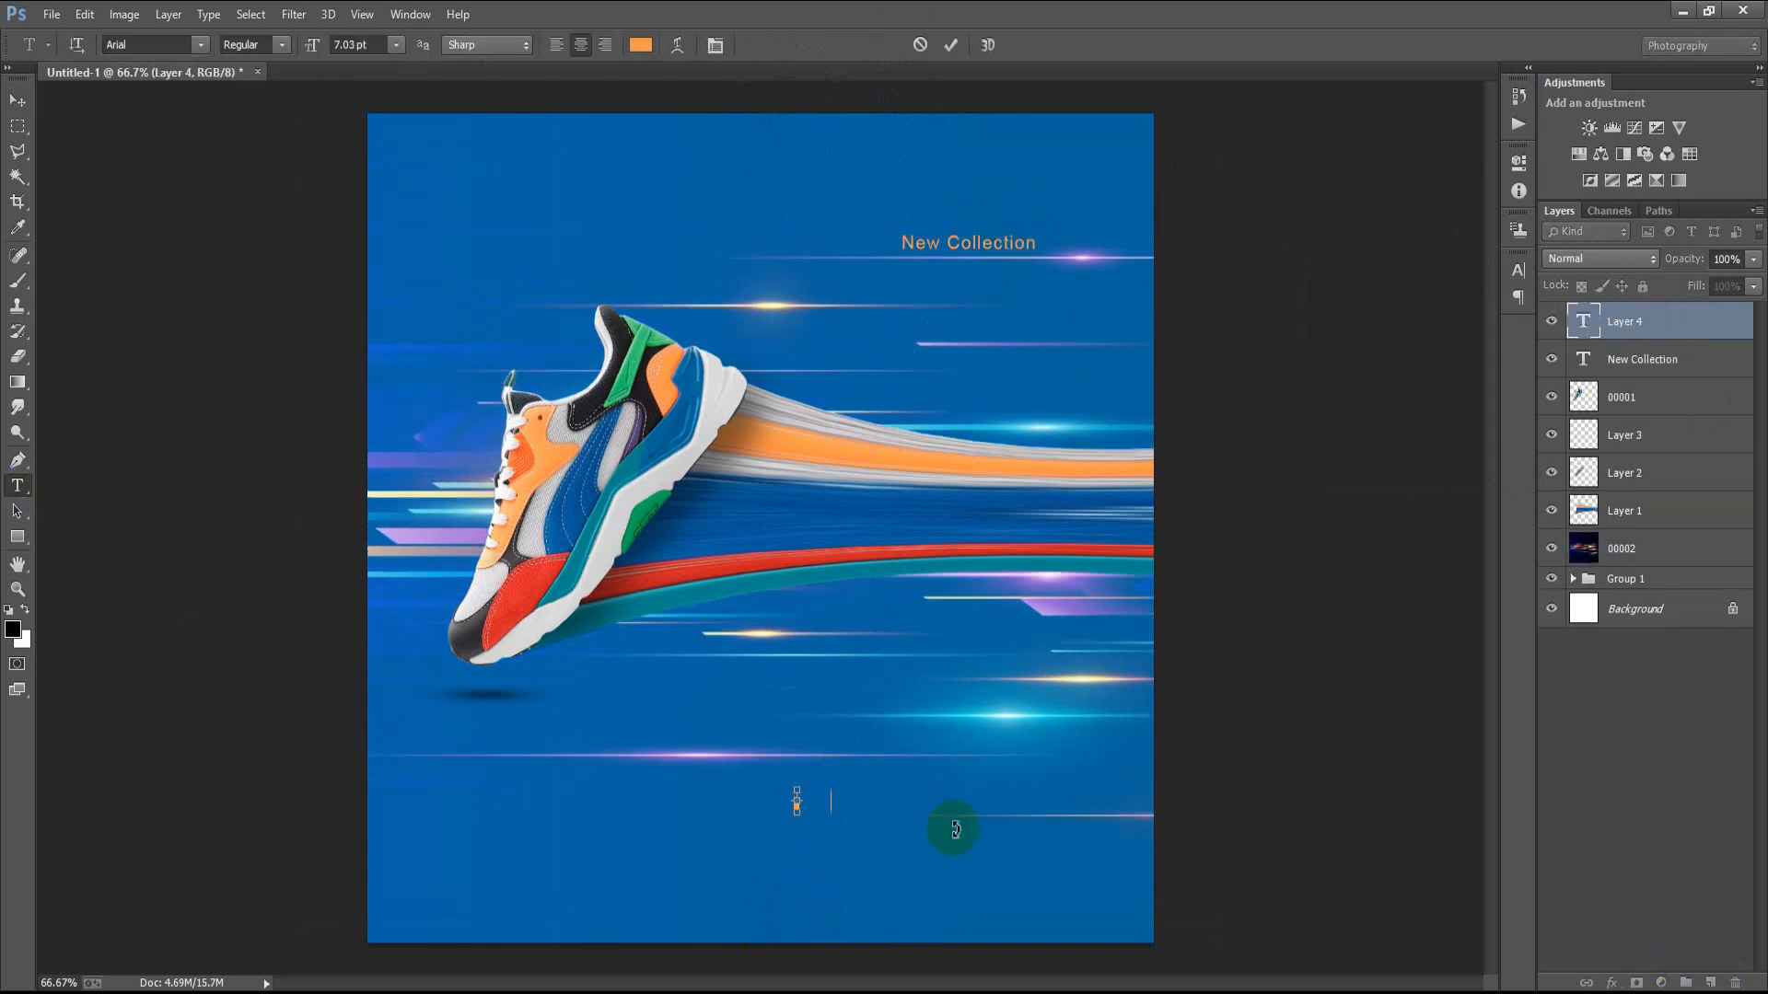
click(17, 100)
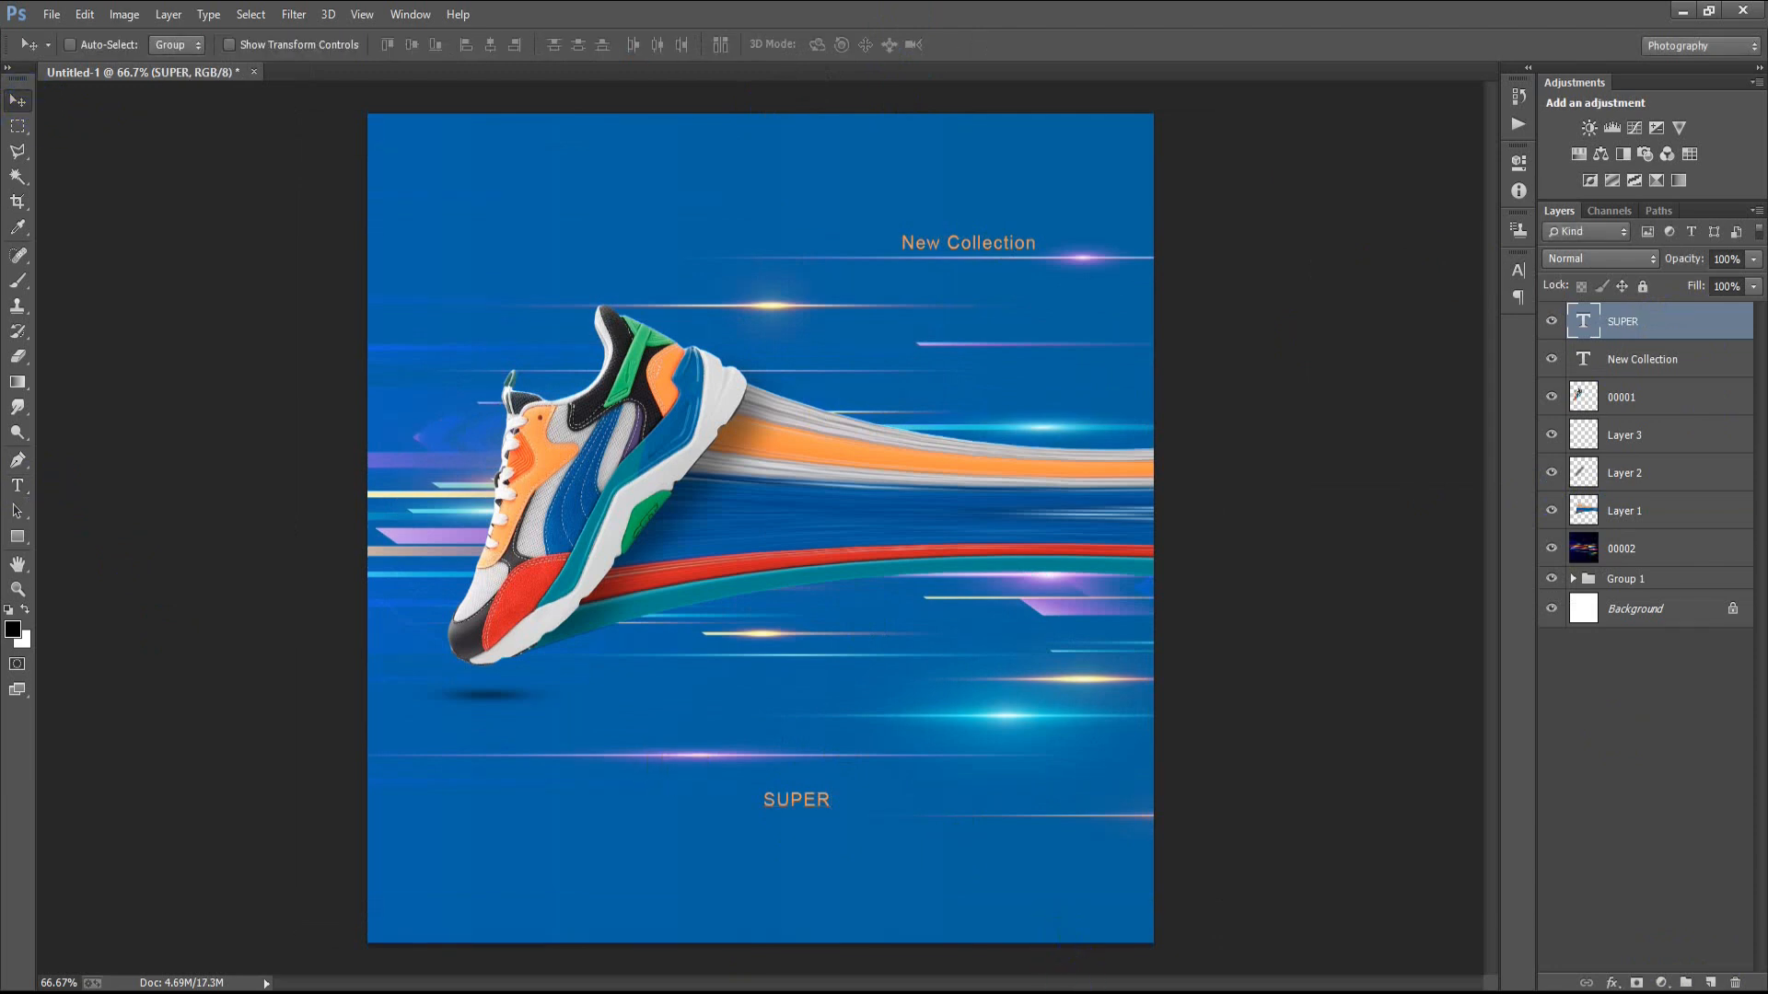
- Change the font of the "SUPER" text to Bebas
click(1519, 270)
click(1336, 286)
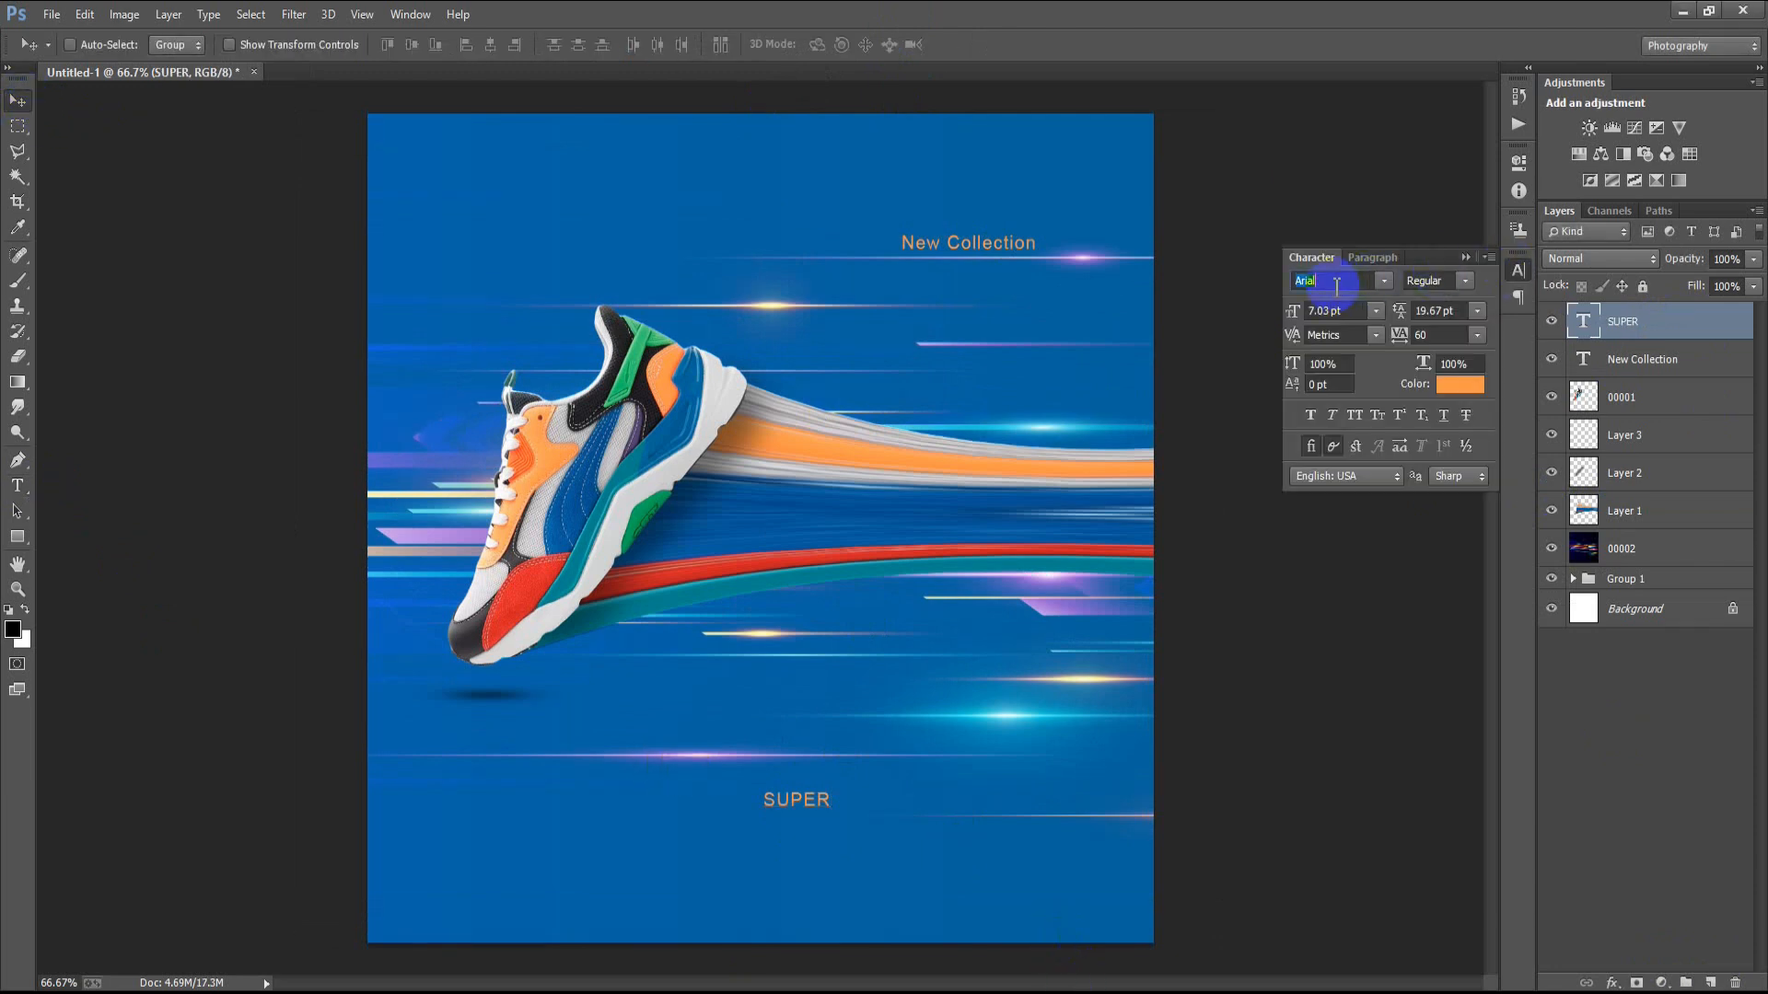
text(Bebas)
key(Return)
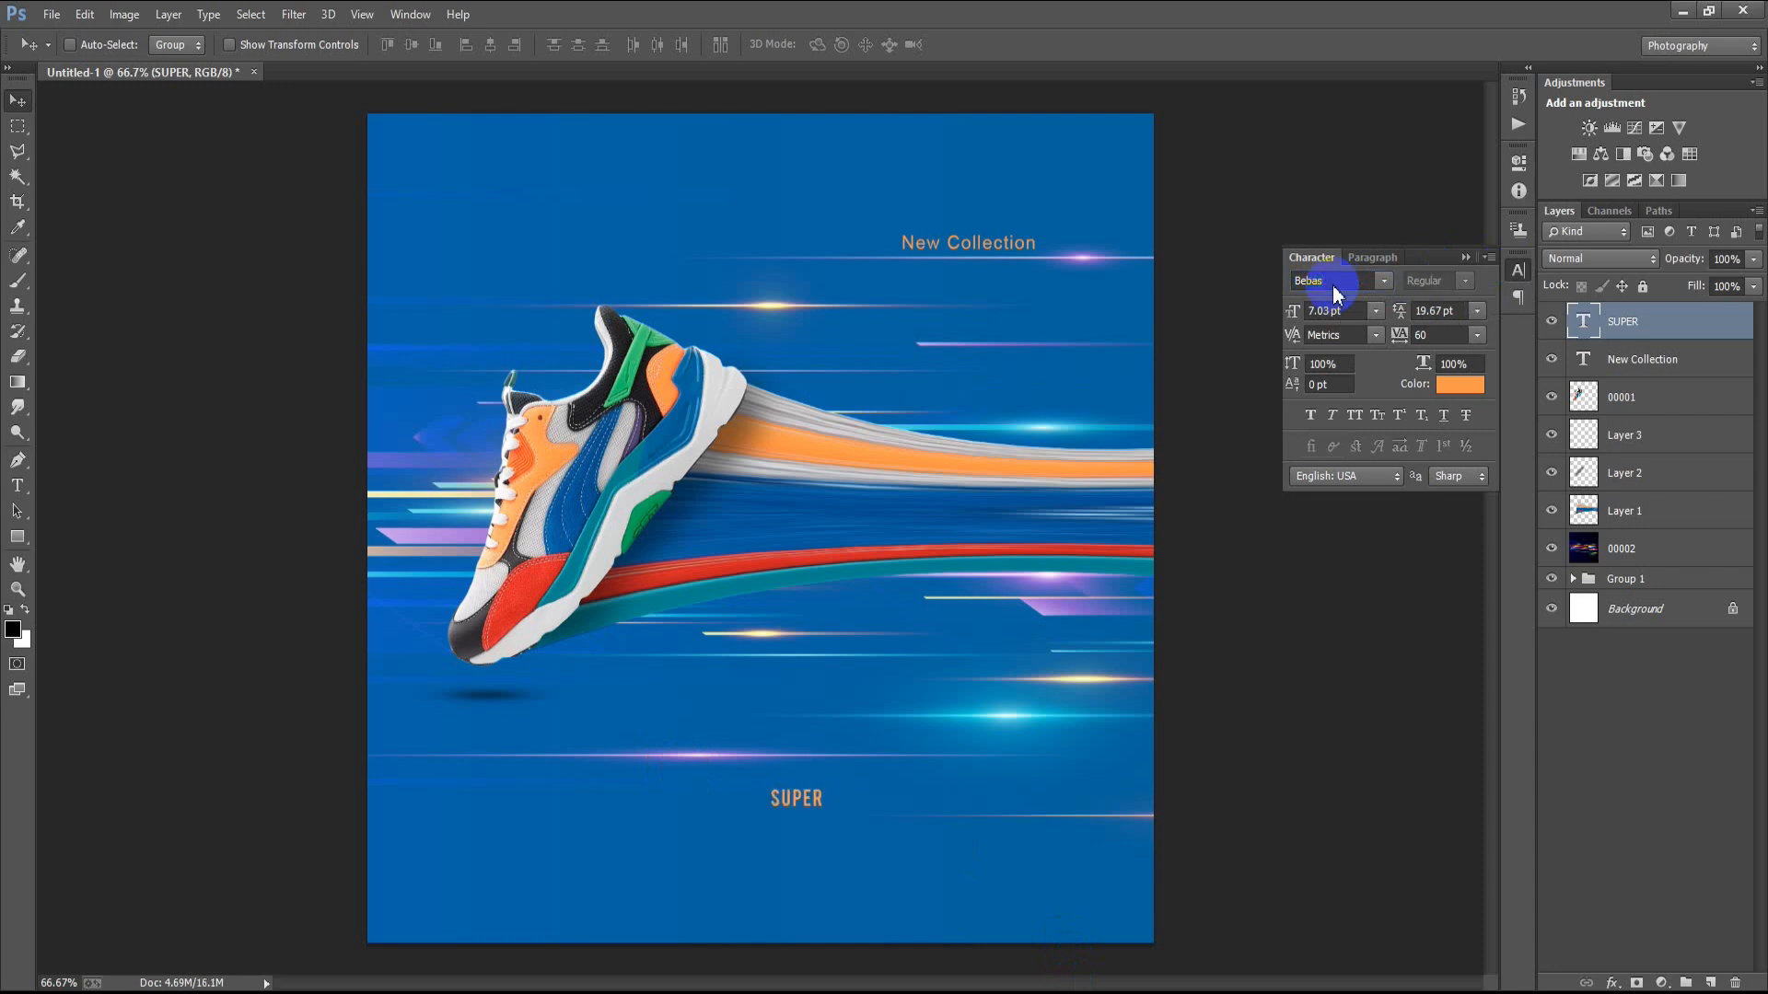
- Set the "SUPER" text color to near-white, #fffefe
click(1451, 386)
drag(1124, 446, 1070, 369)
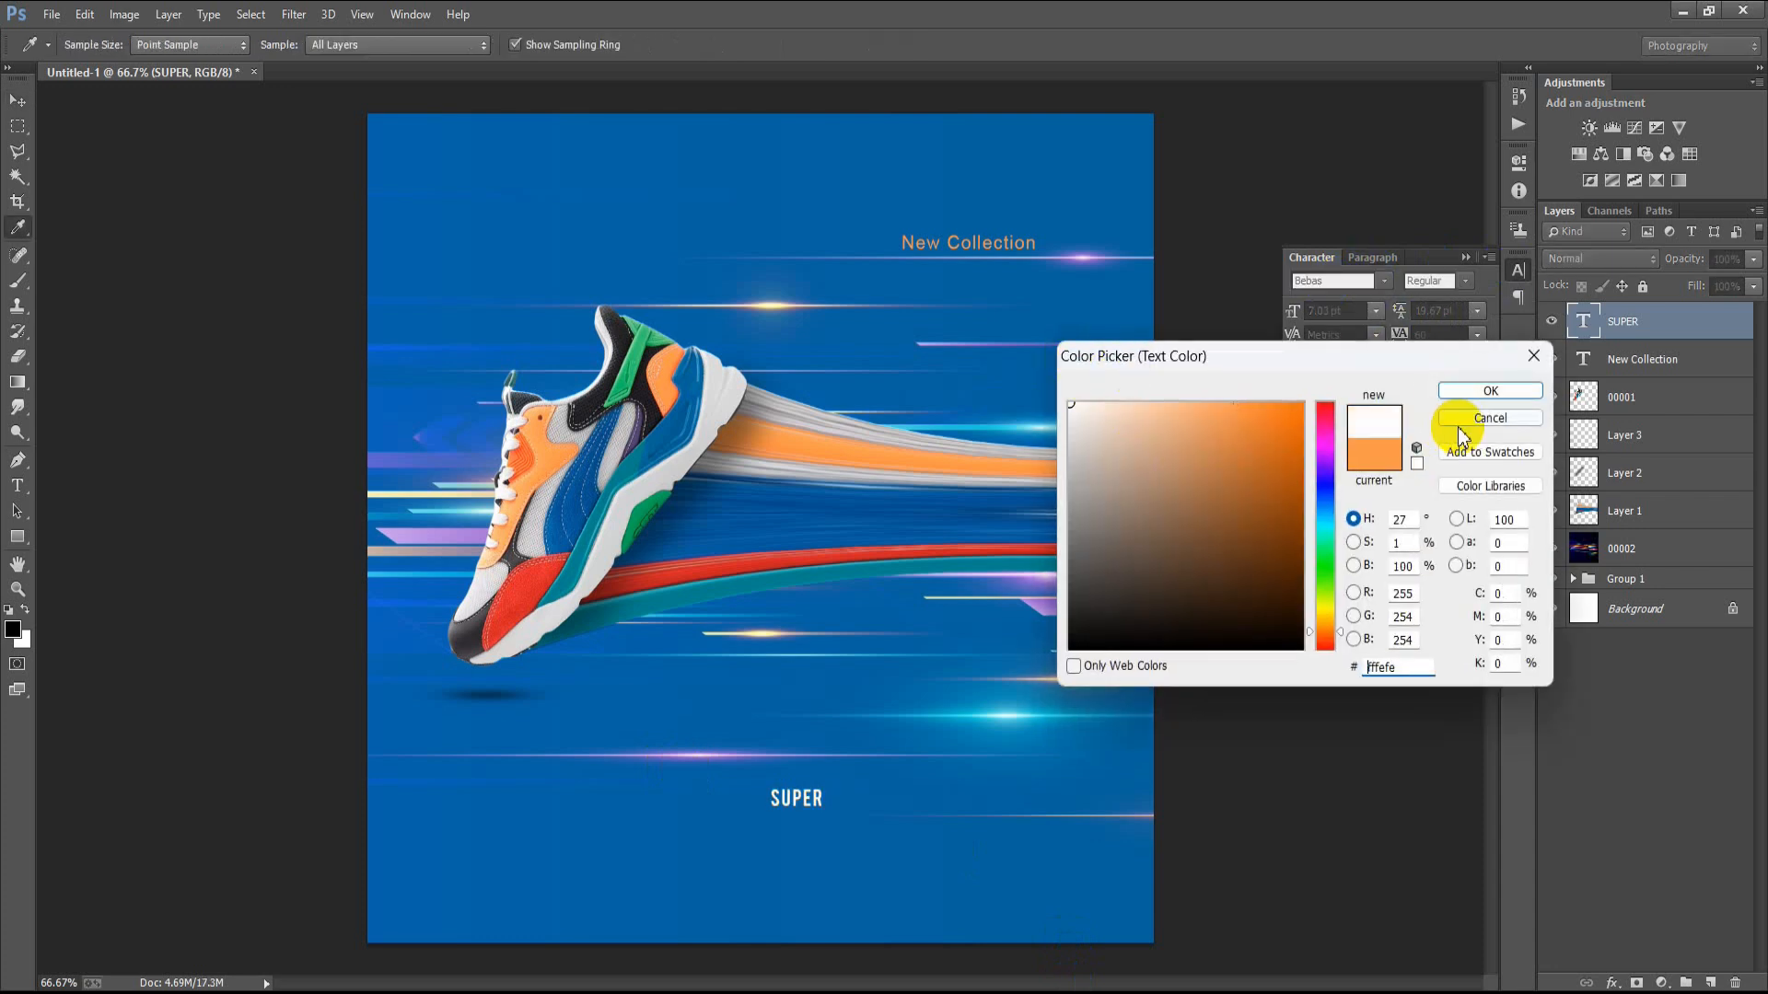
click(1464, 391)
key(v)
click(1465, 258)
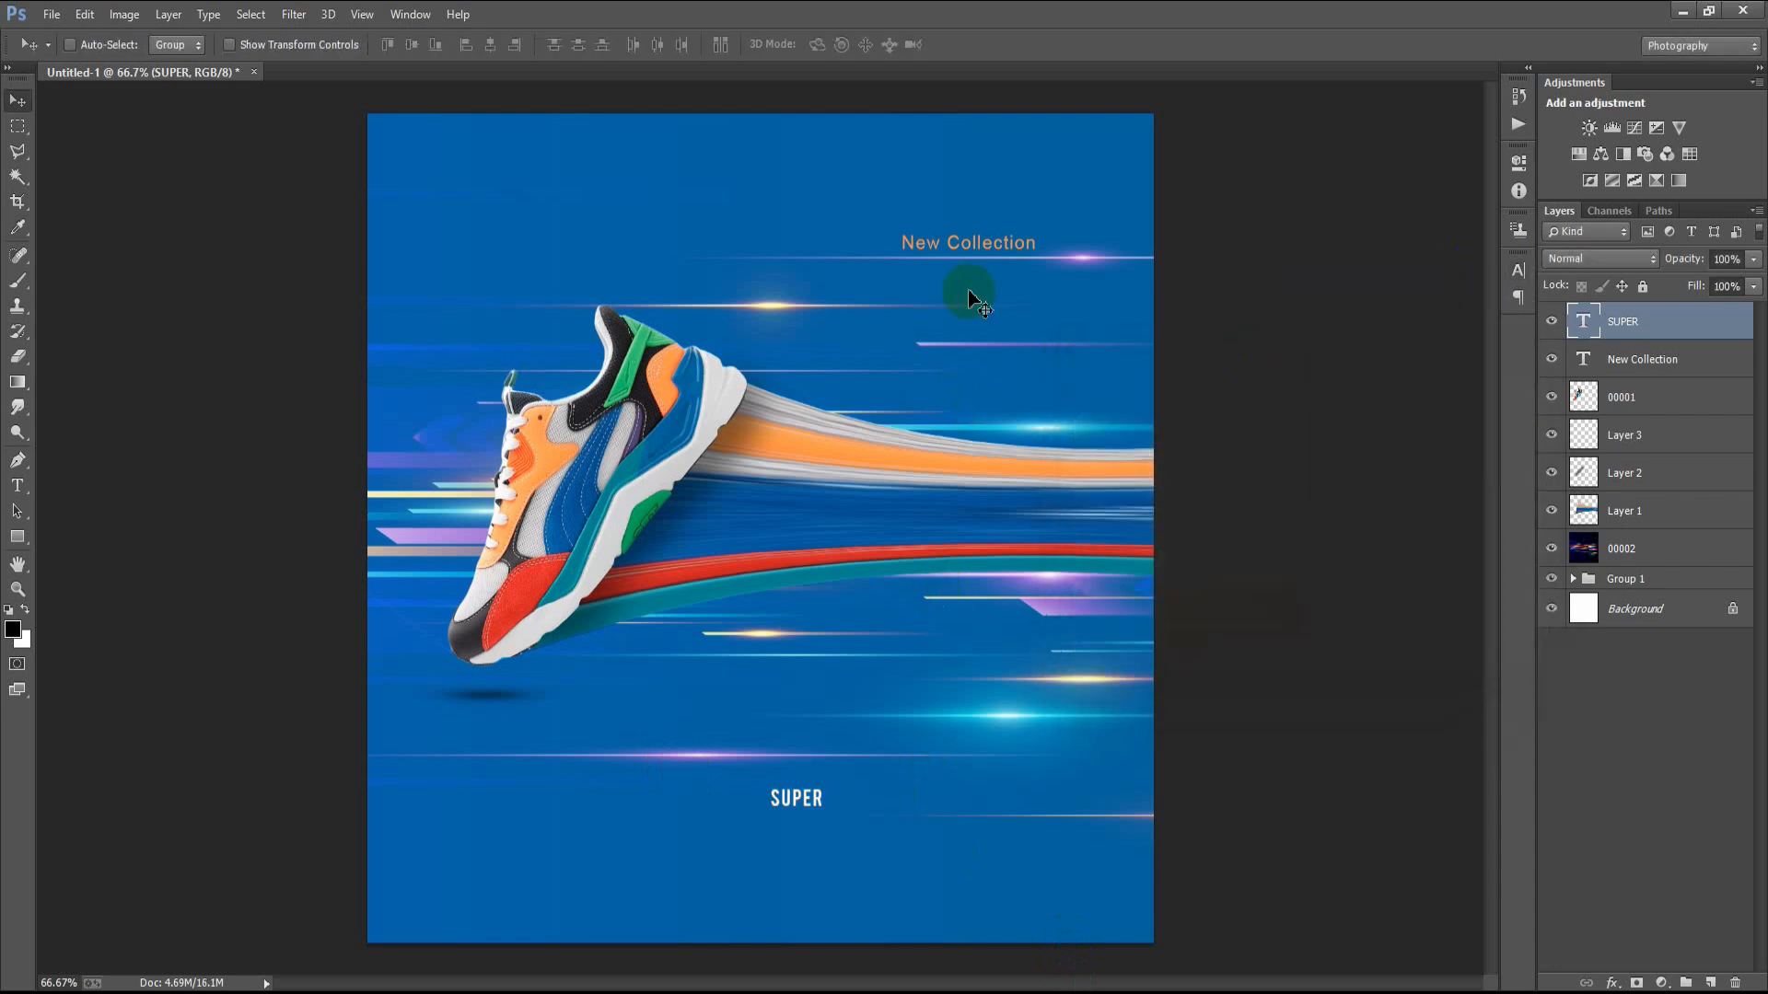
- Scale the "SUPER" text up to about 444.6% and place it just beneath "New Collection" in the upper part of the poster
key(ctrl+t)
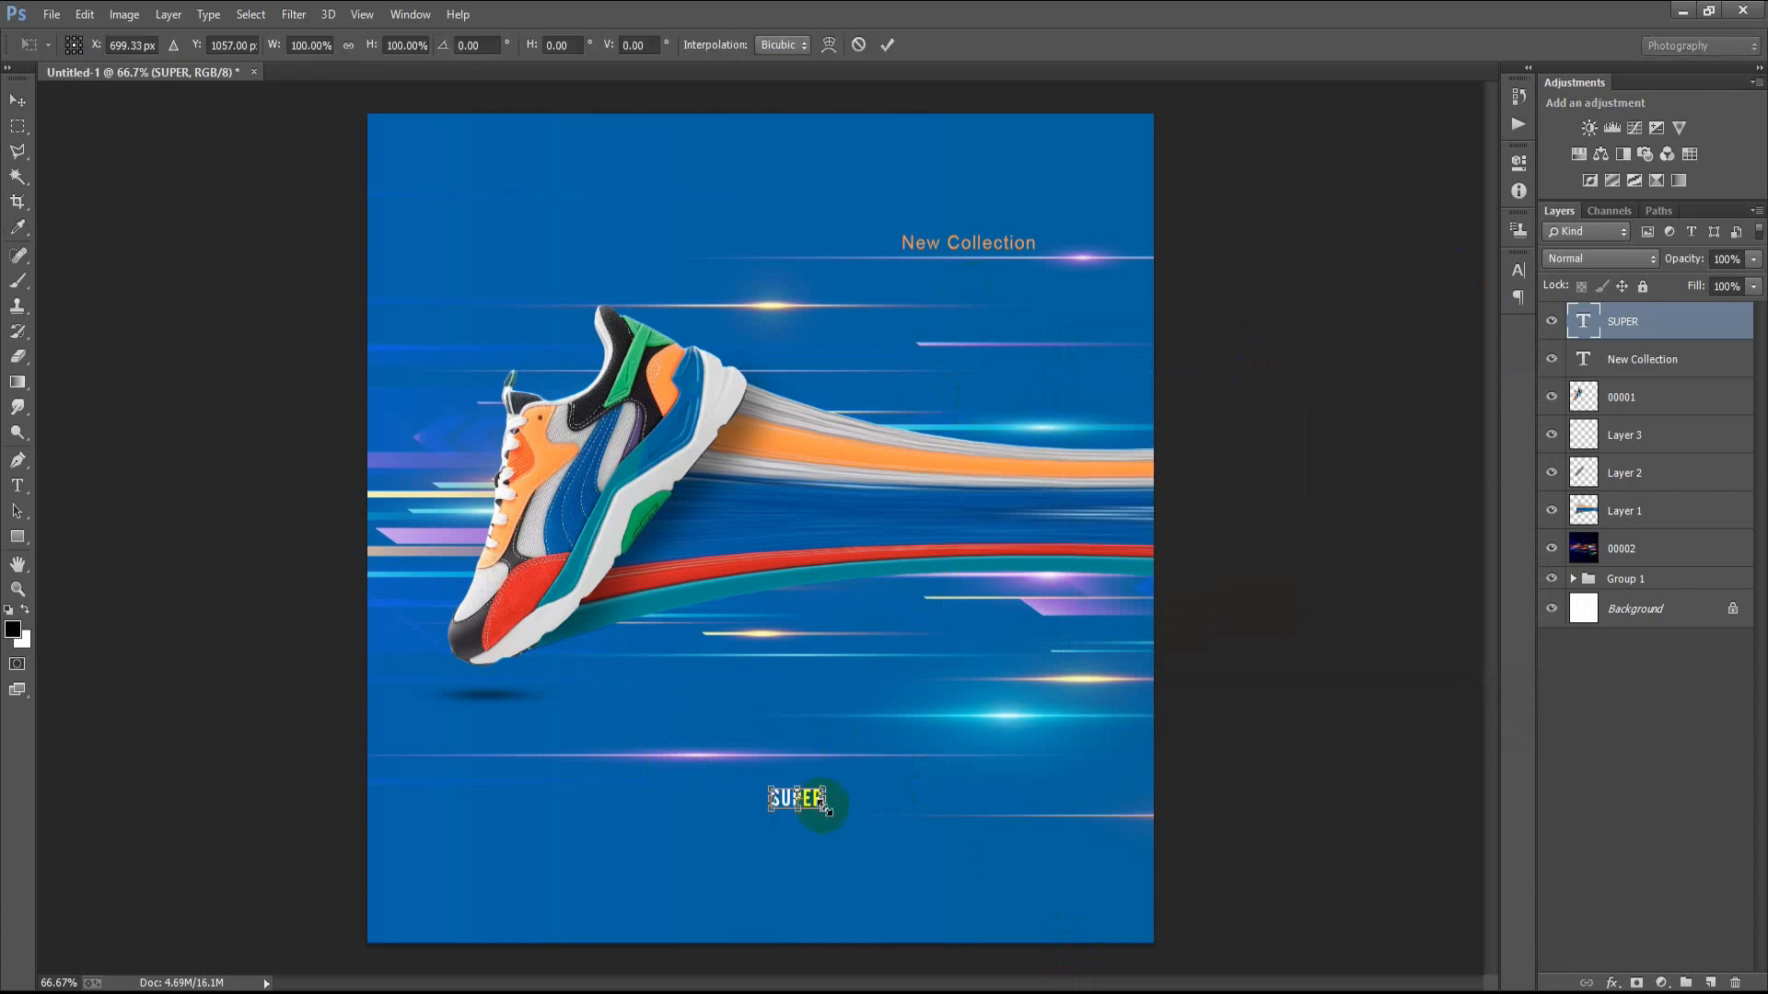
drag(824, 815, 998, 322)
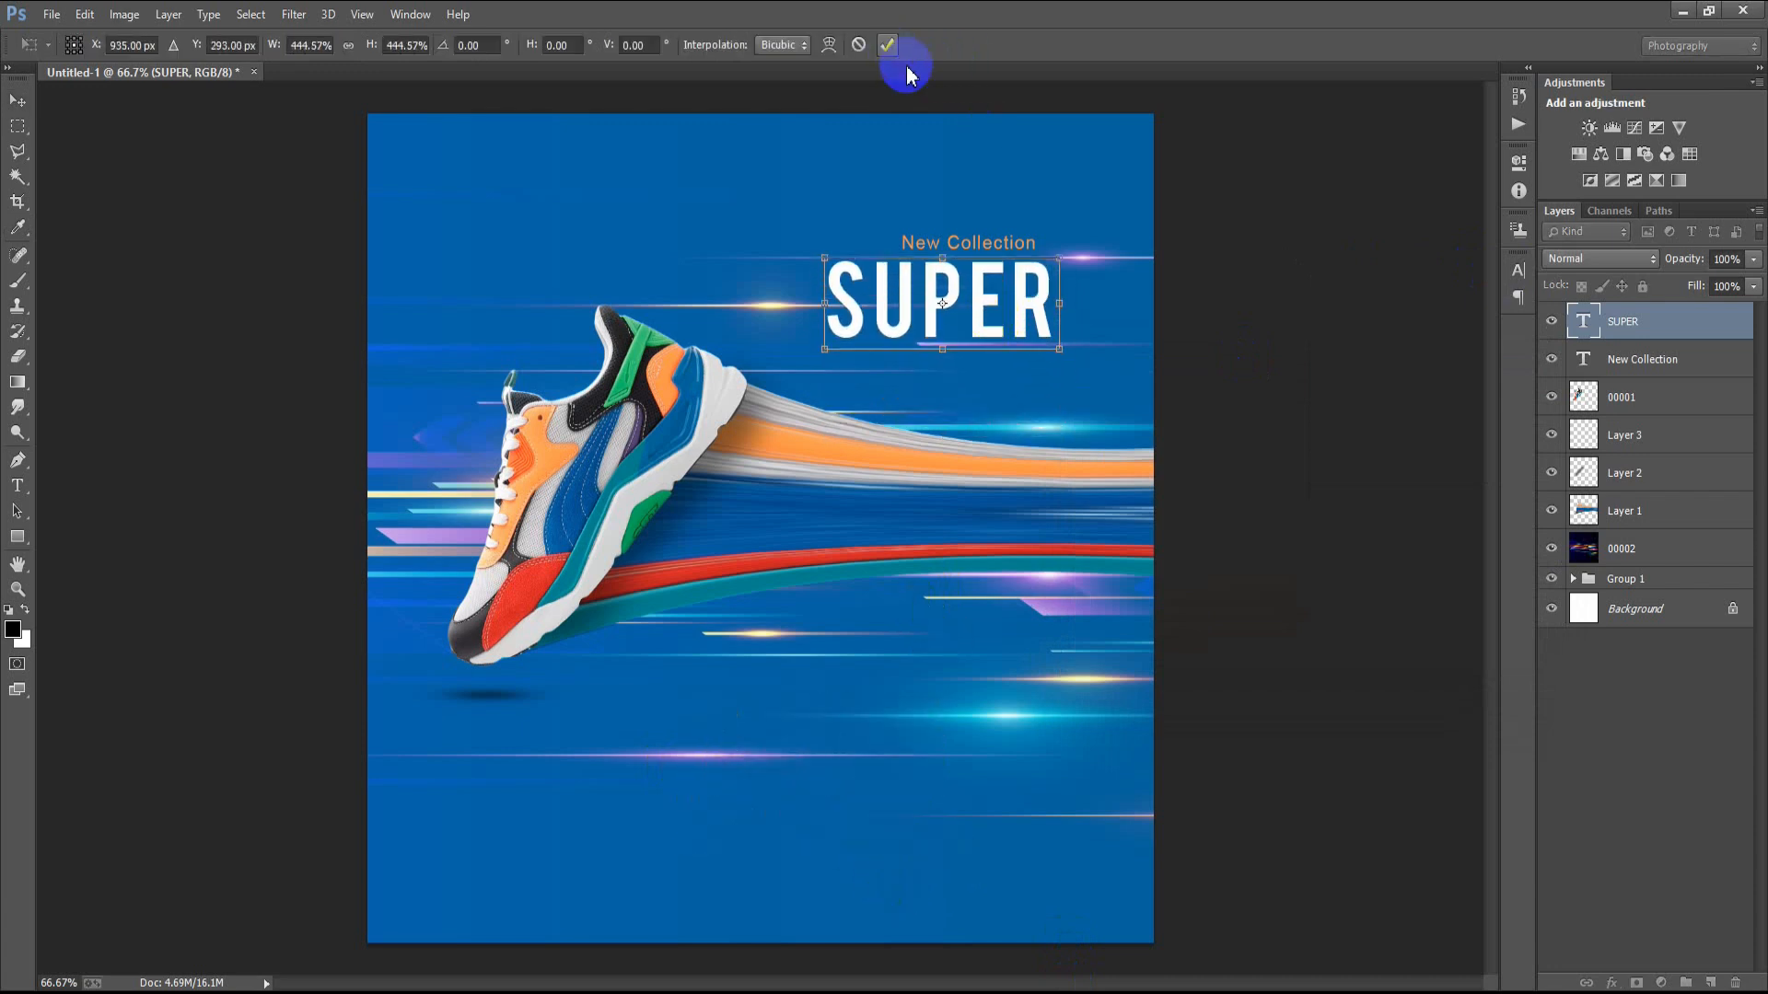
click(887, 44)
- Nudge "SUPER" up close under "New Collection" and move both texts together toward the poster's upper-right corner
key(Up)
key(Up)
key(Up)
key(Up)
key(Up)
key(Up)
key(Up)
key(Up)
key(Up)
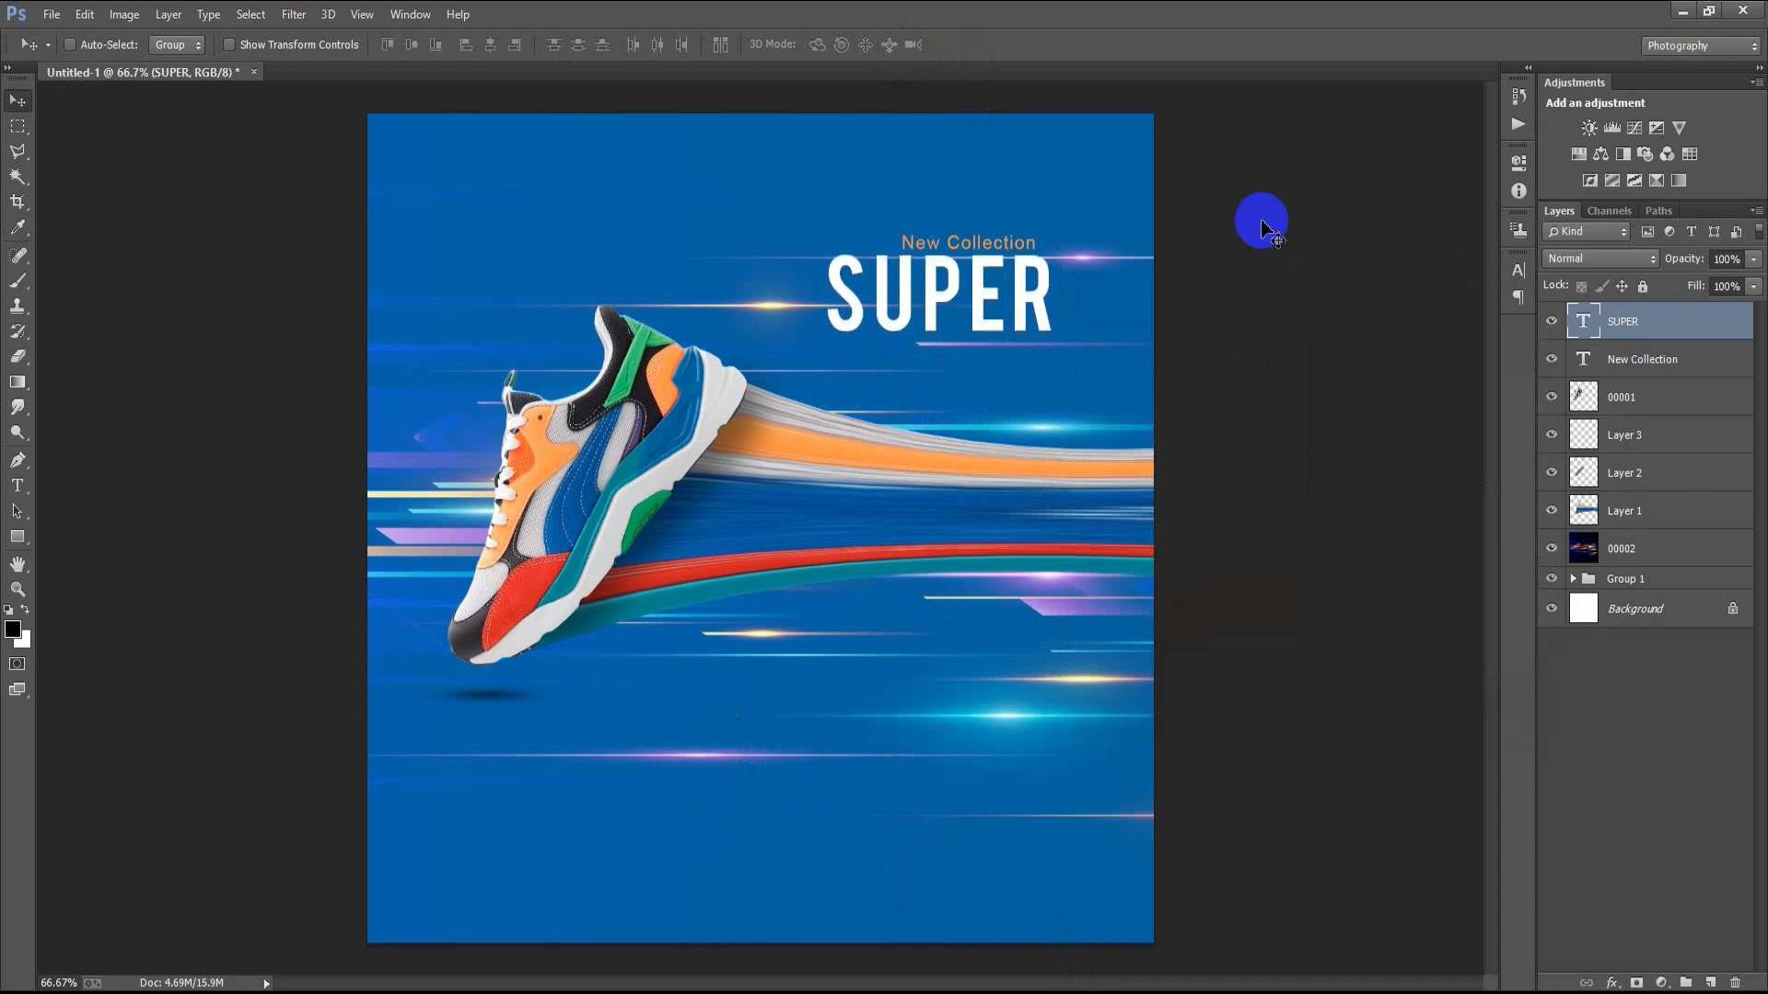
key(Up)
key(Up)
key(Left)
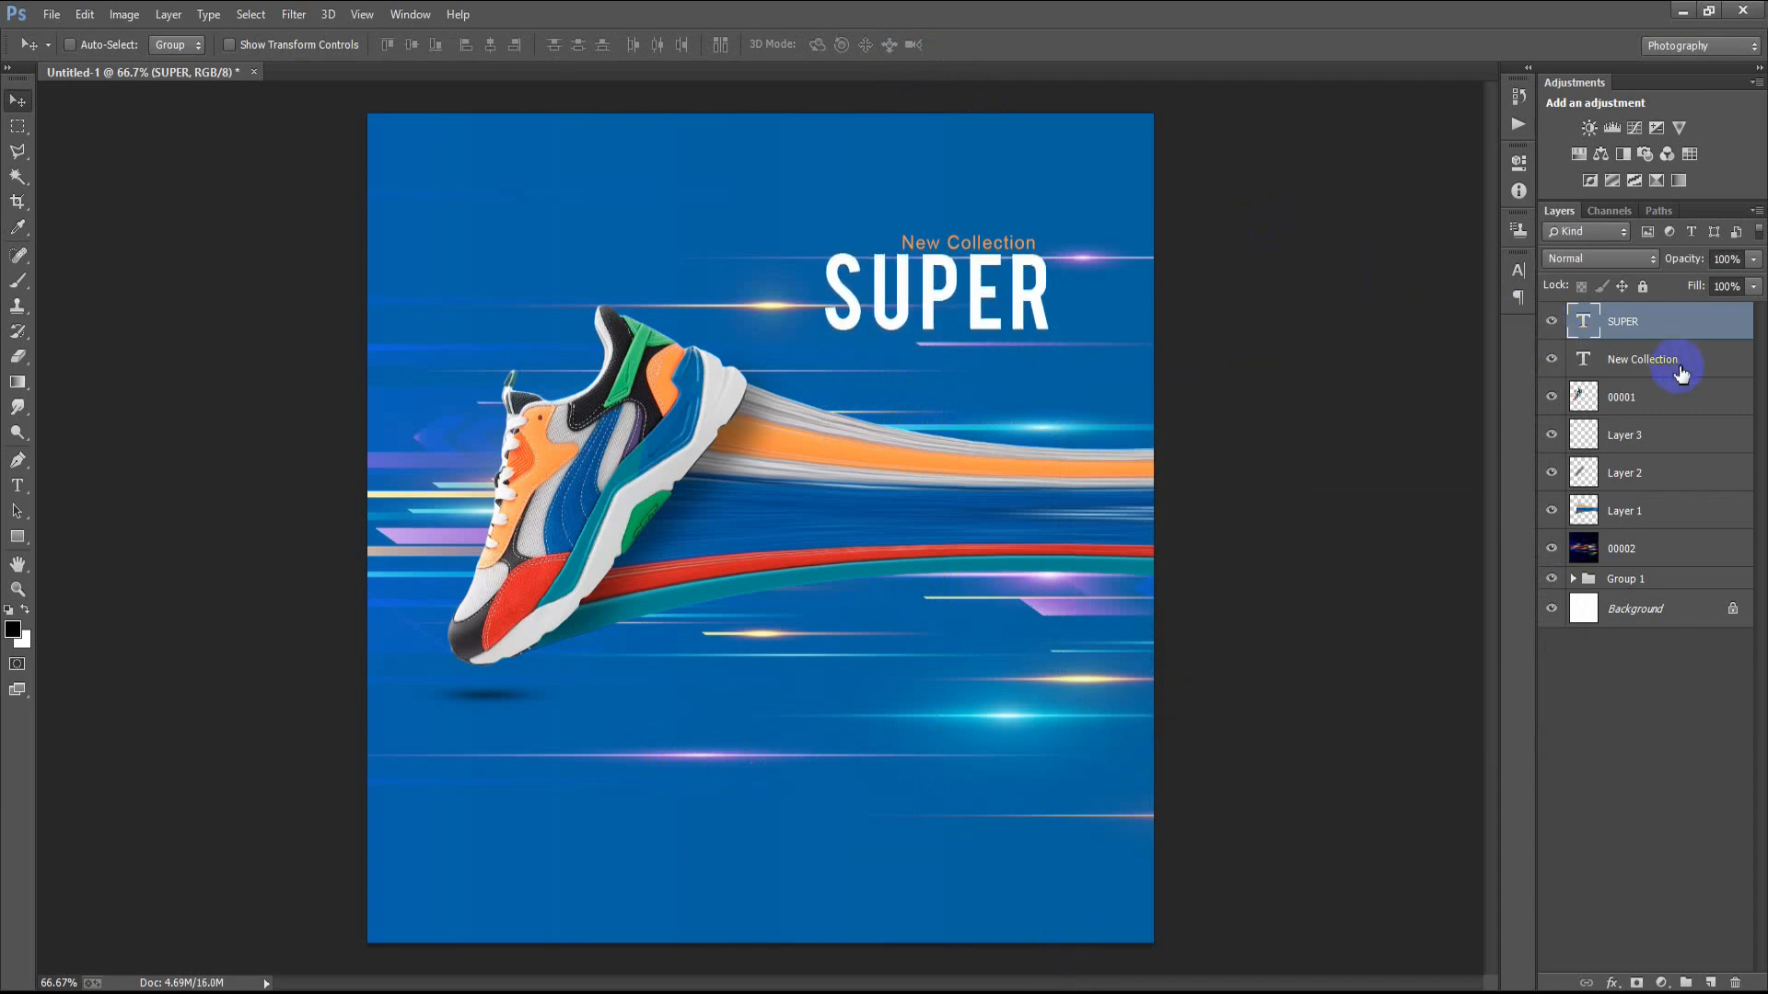
shift+click(1571, 361)
drag(998, 278, 1040, 236)
- Duplicate the "SUPER" text directly below itself and change the copy's wording to "SPEED"
click(1576, 321)
drag(1038, 299, 1039, 391)
text(t)
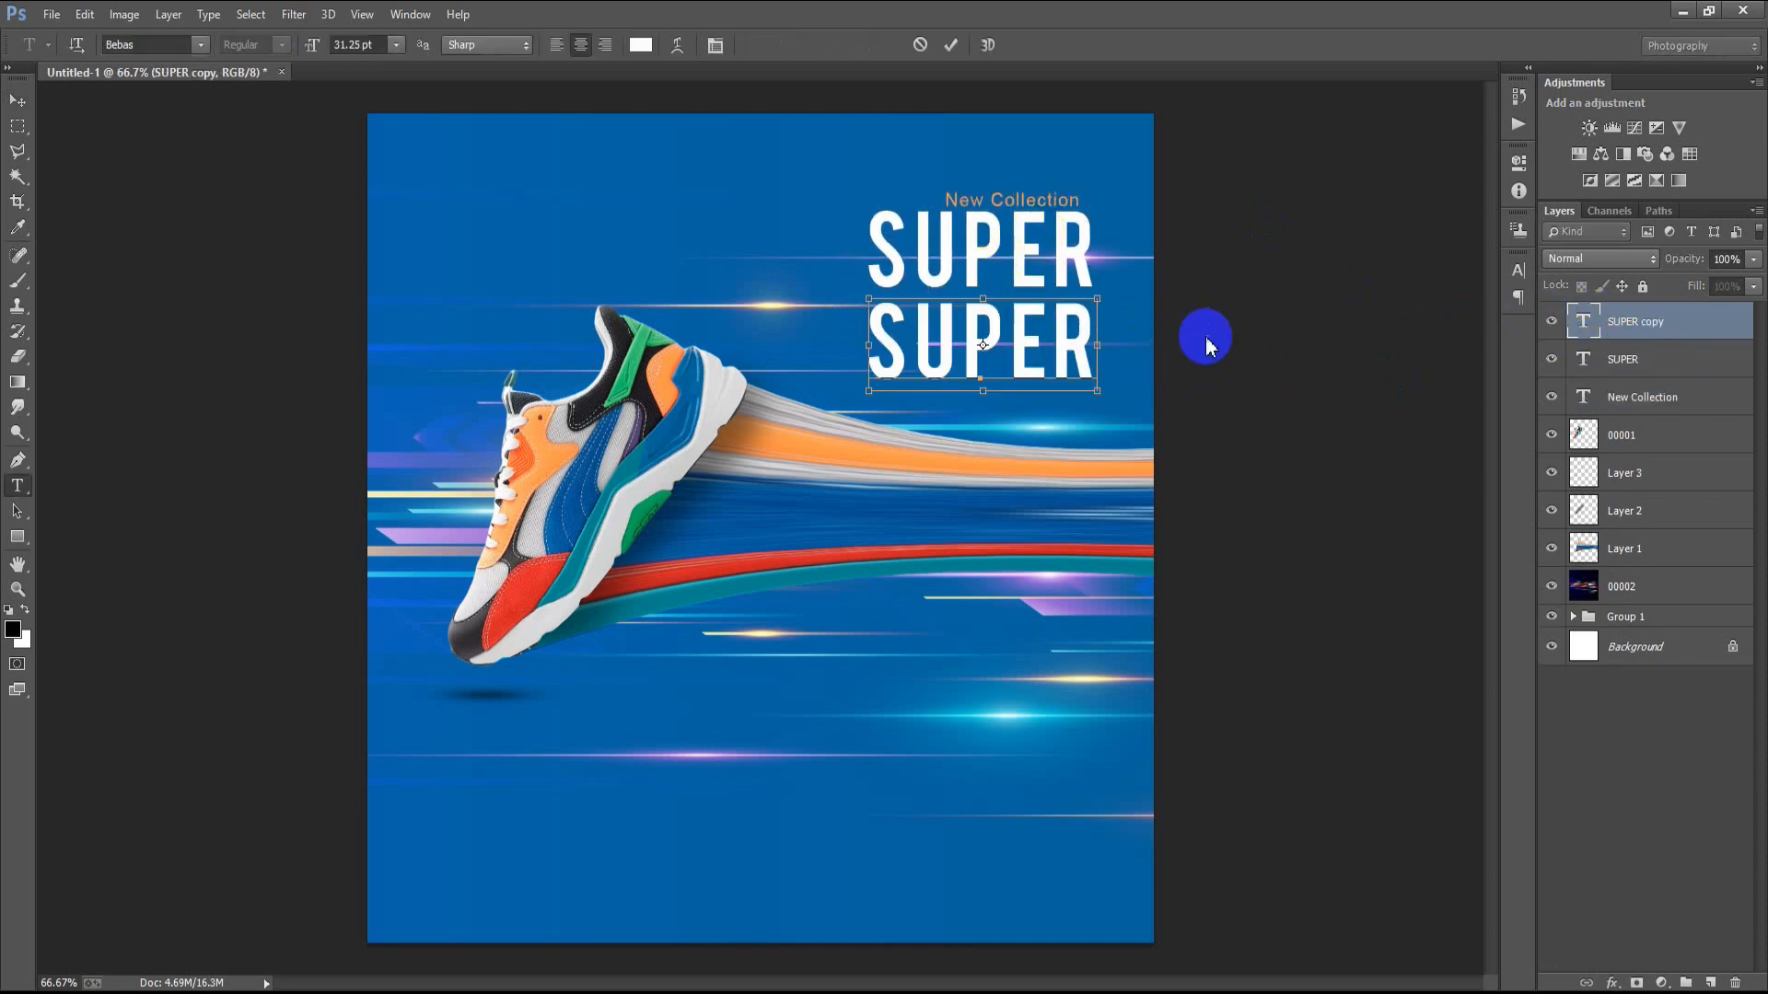
text(SPEED)
click(949, 45)
key(v)
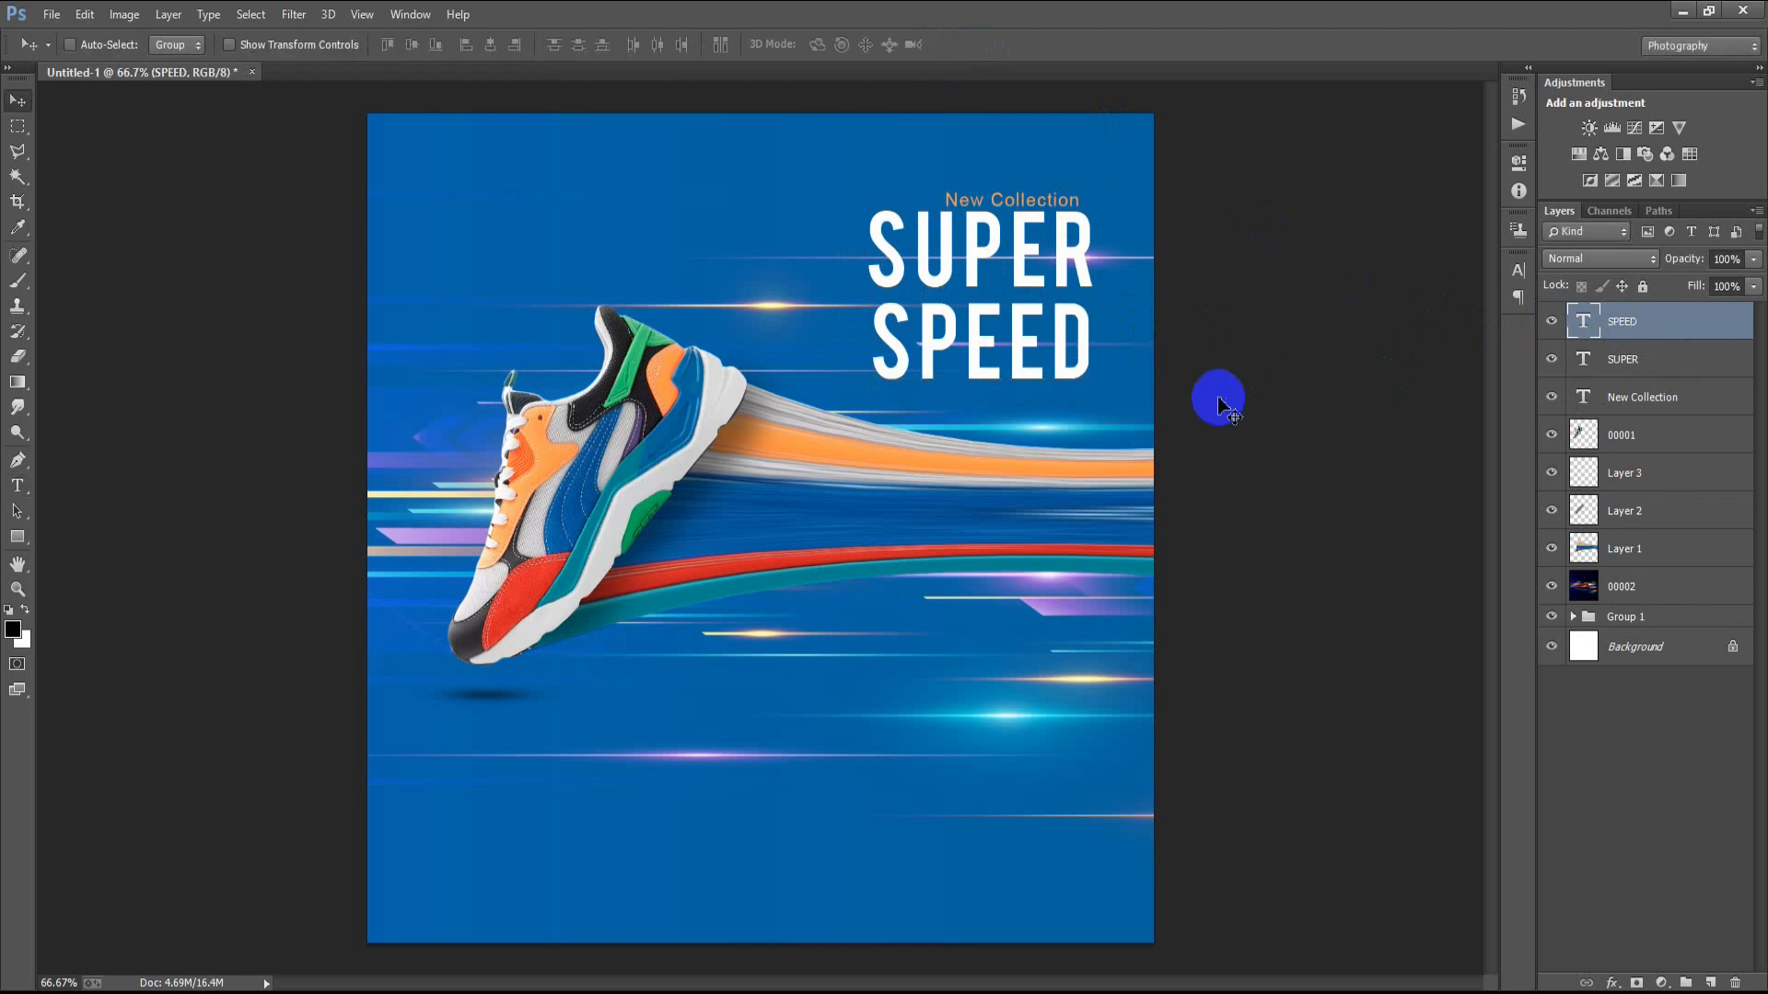
- Change the "SPEED" text's font to Montserrat in the ExtraBold style
click(1519, 270)
click(1318, 280)
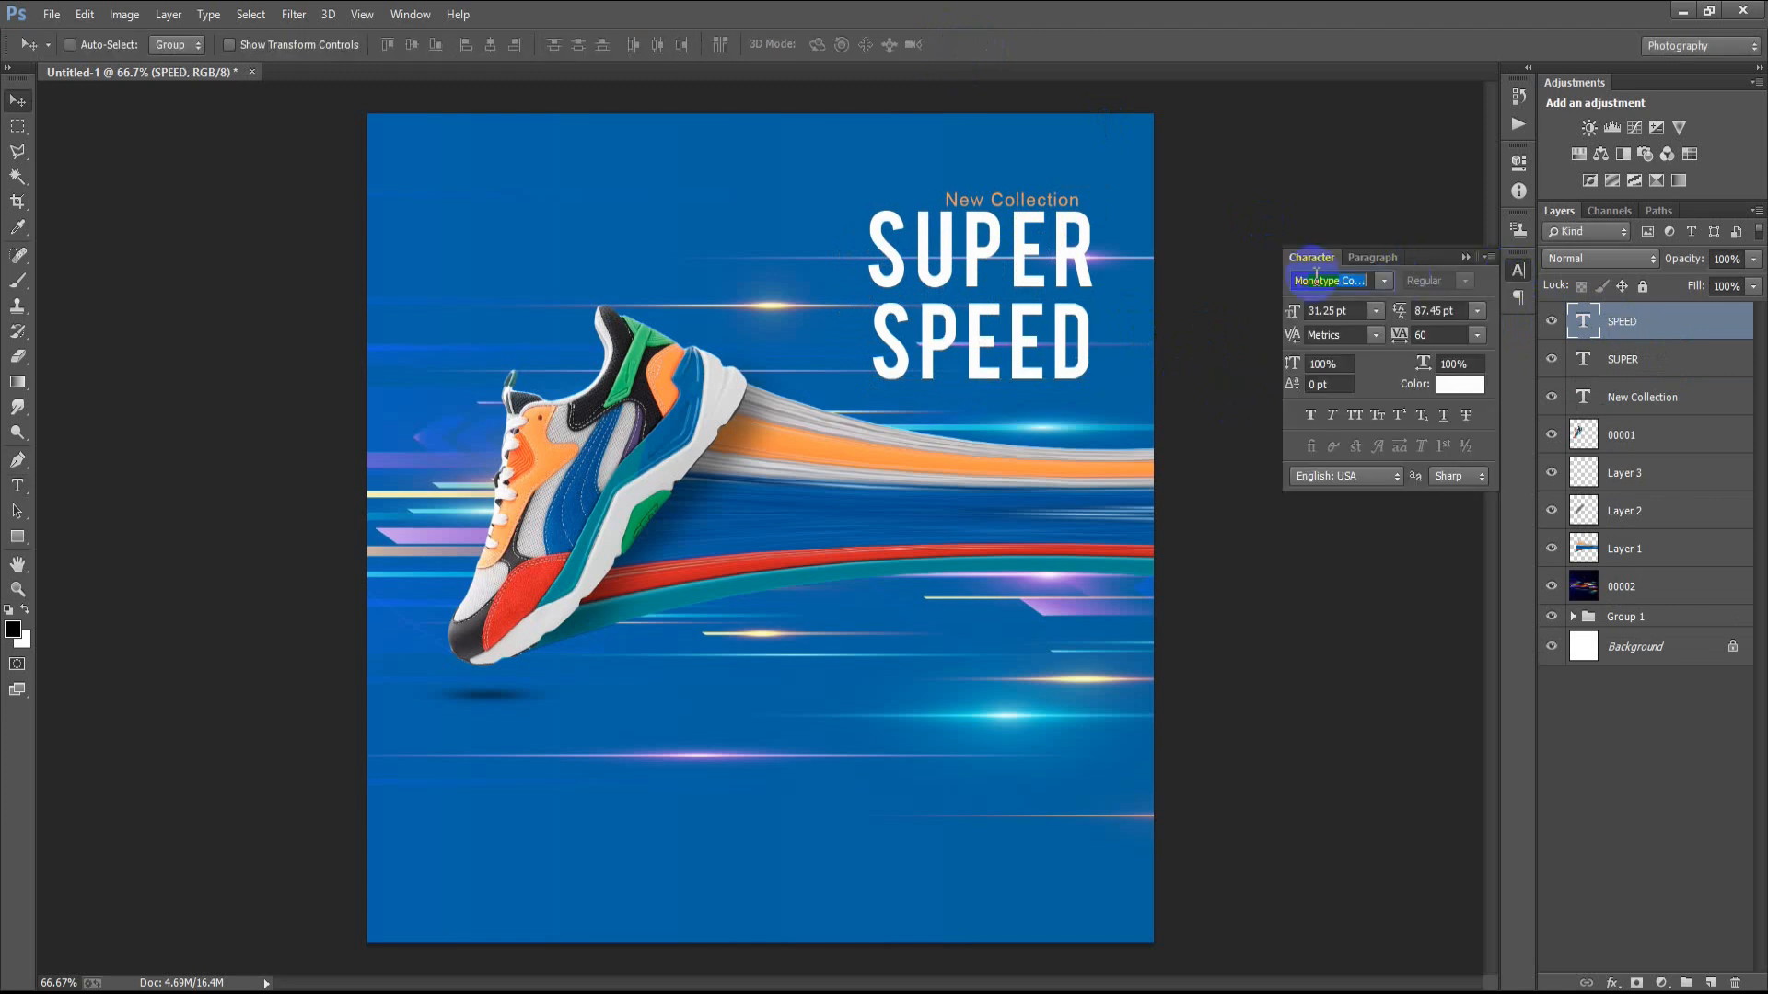
key(Return)
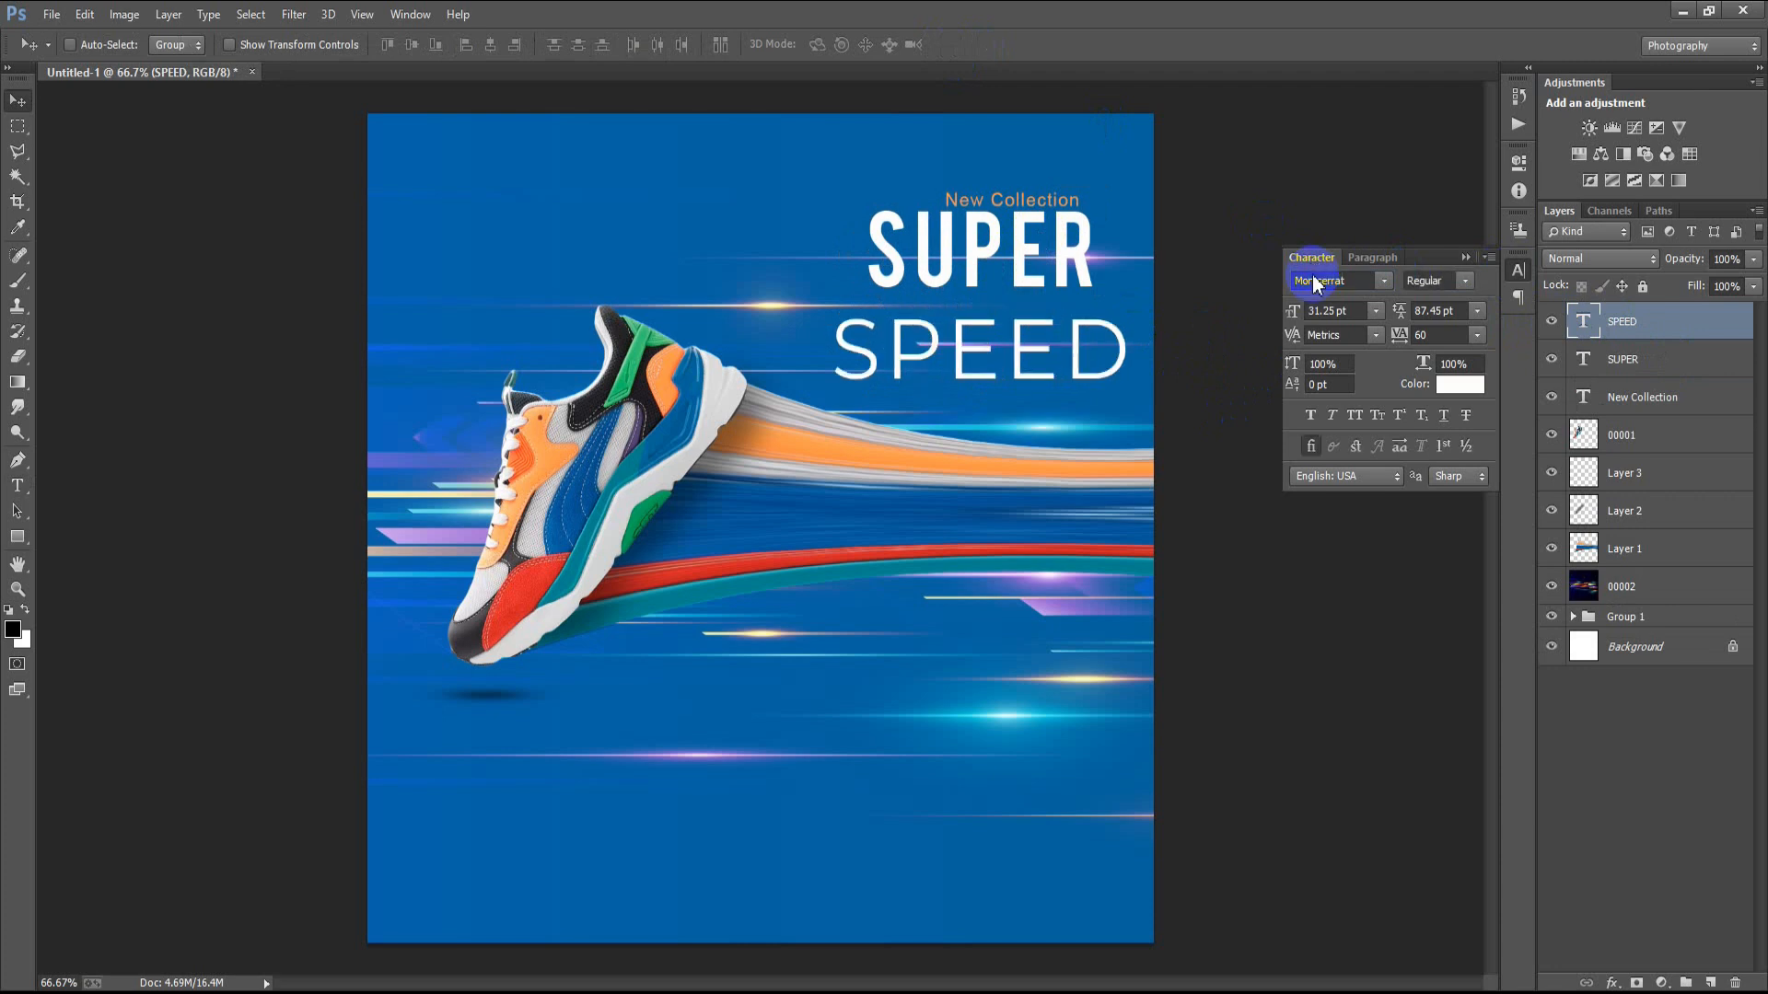
click(1464, 280)
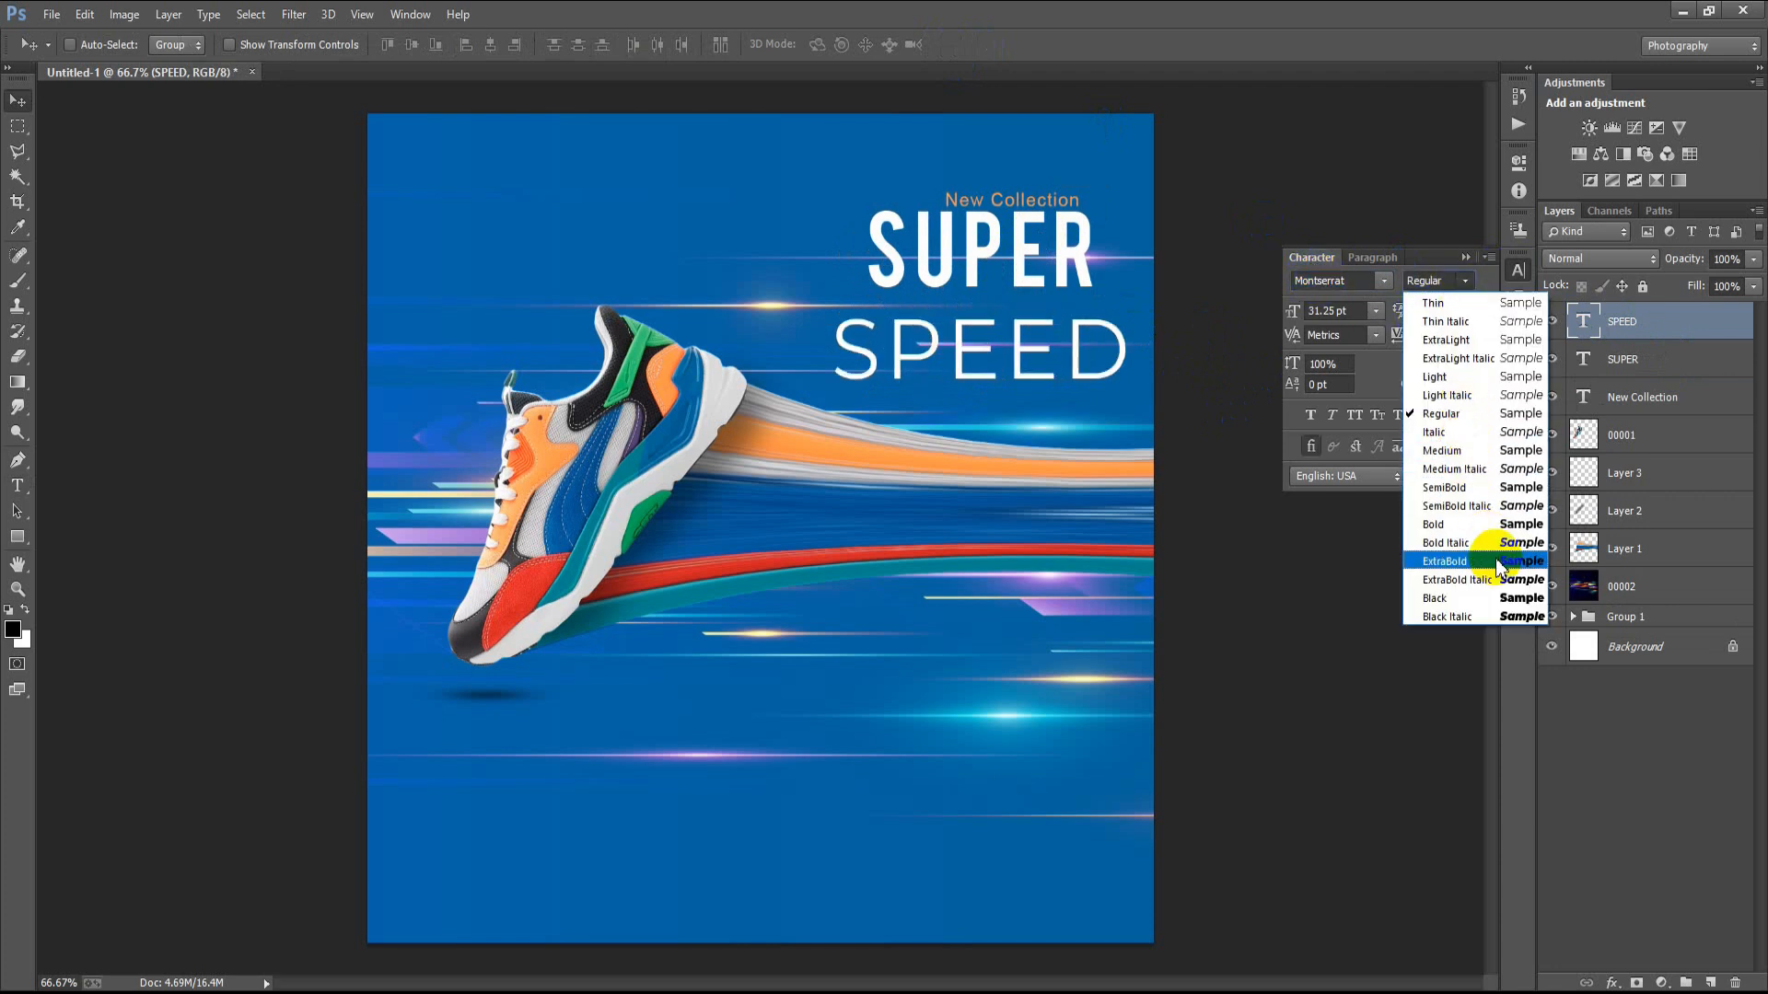
click(1501, 561)
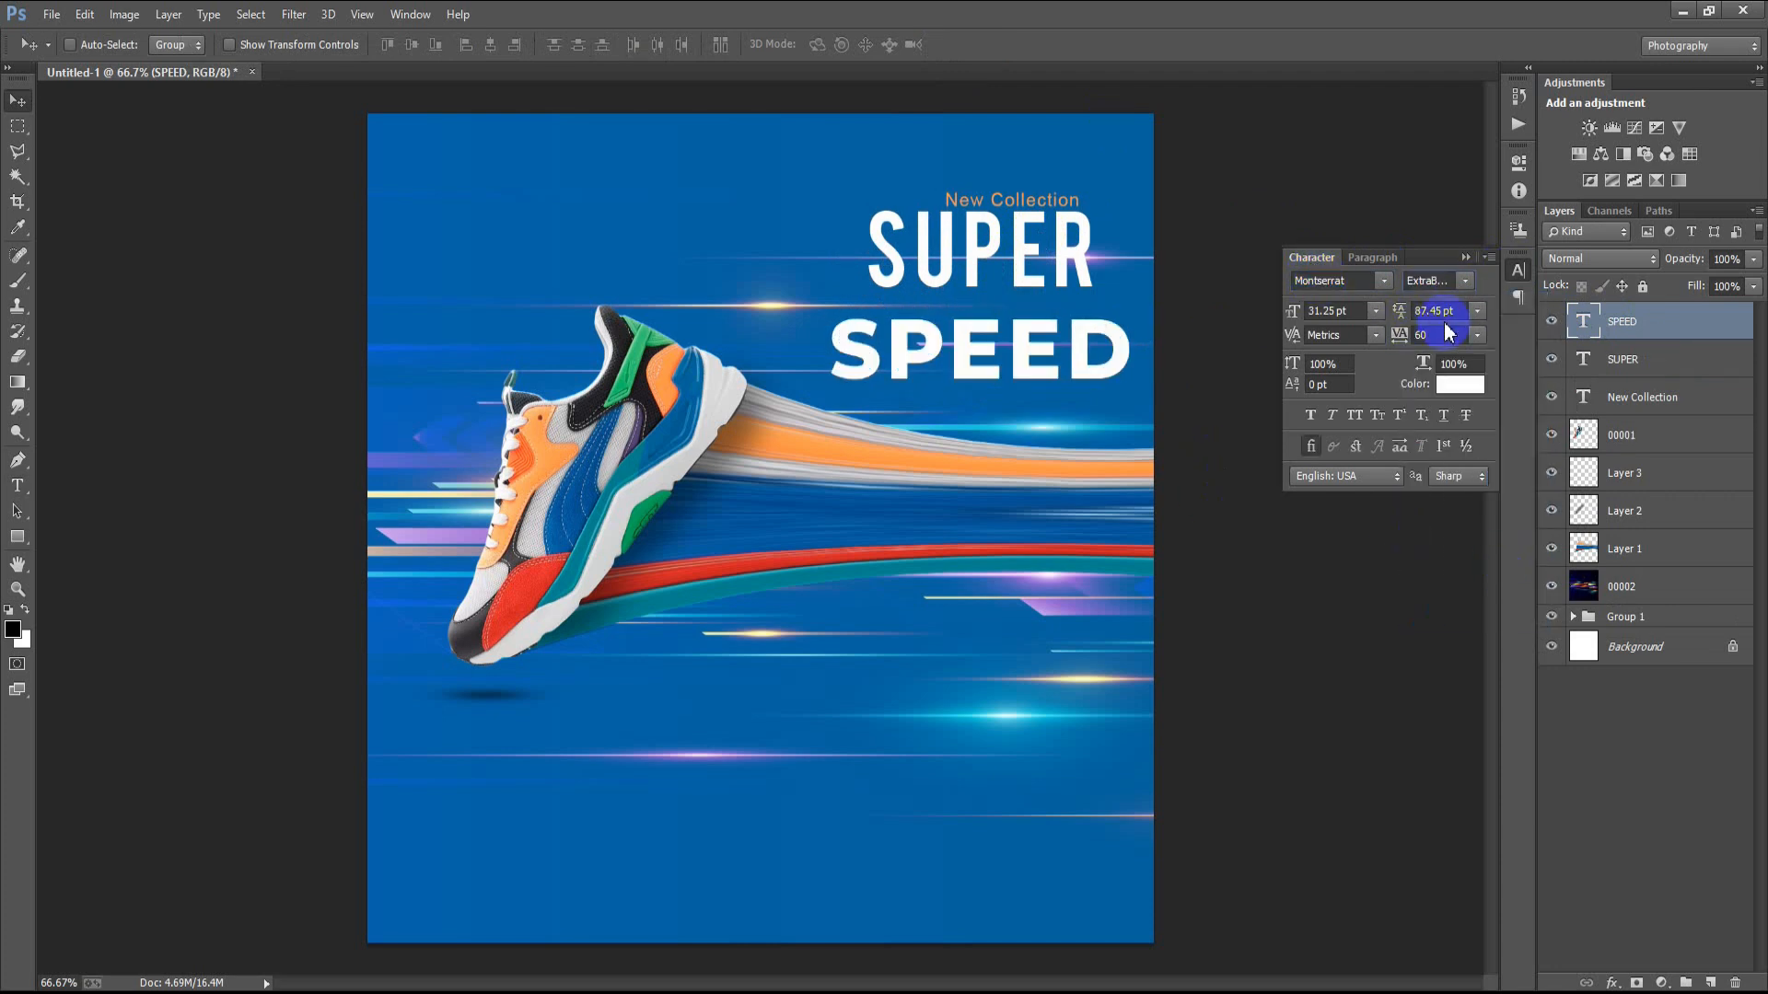
click(1464, 257)
- Enlarge the "SPEED" text so it is wider than "SUPER" and fit it tightly beneath that word
key(ctrl+t)
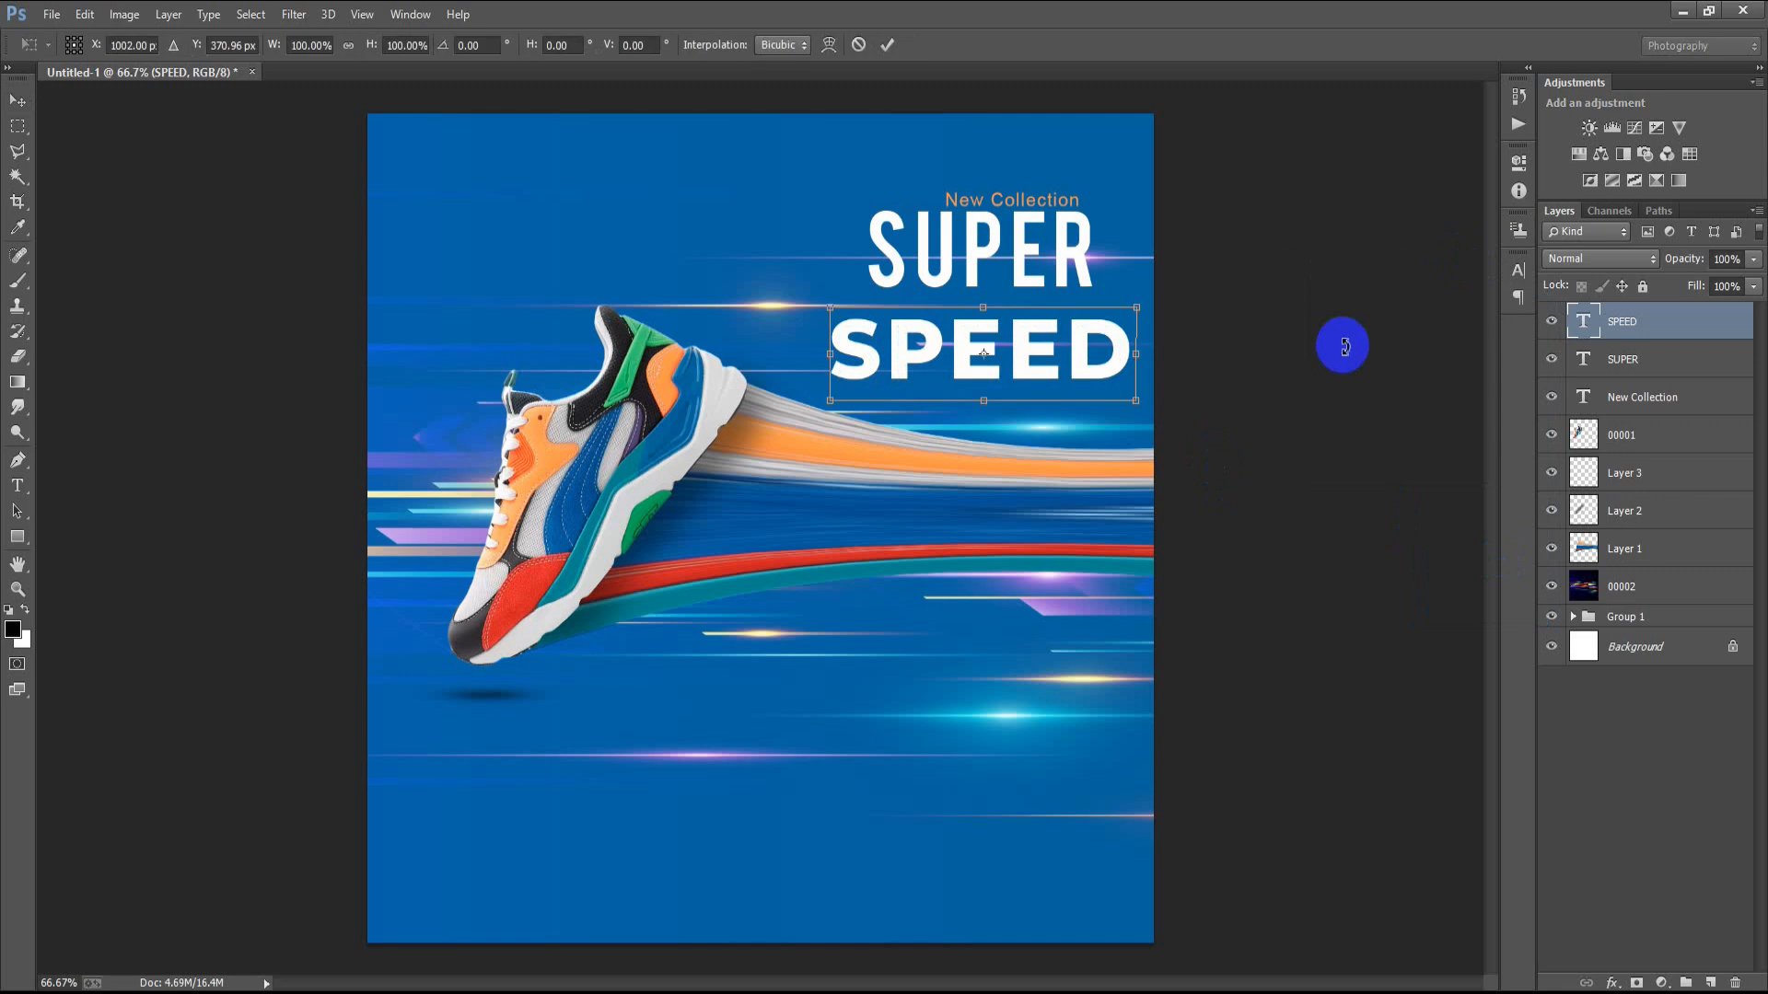
drag(983, 414, 983, 429)
drag(1136, 421, 1161, 436)
drag(1079, 398, 1048, 375)
click(887, 45)
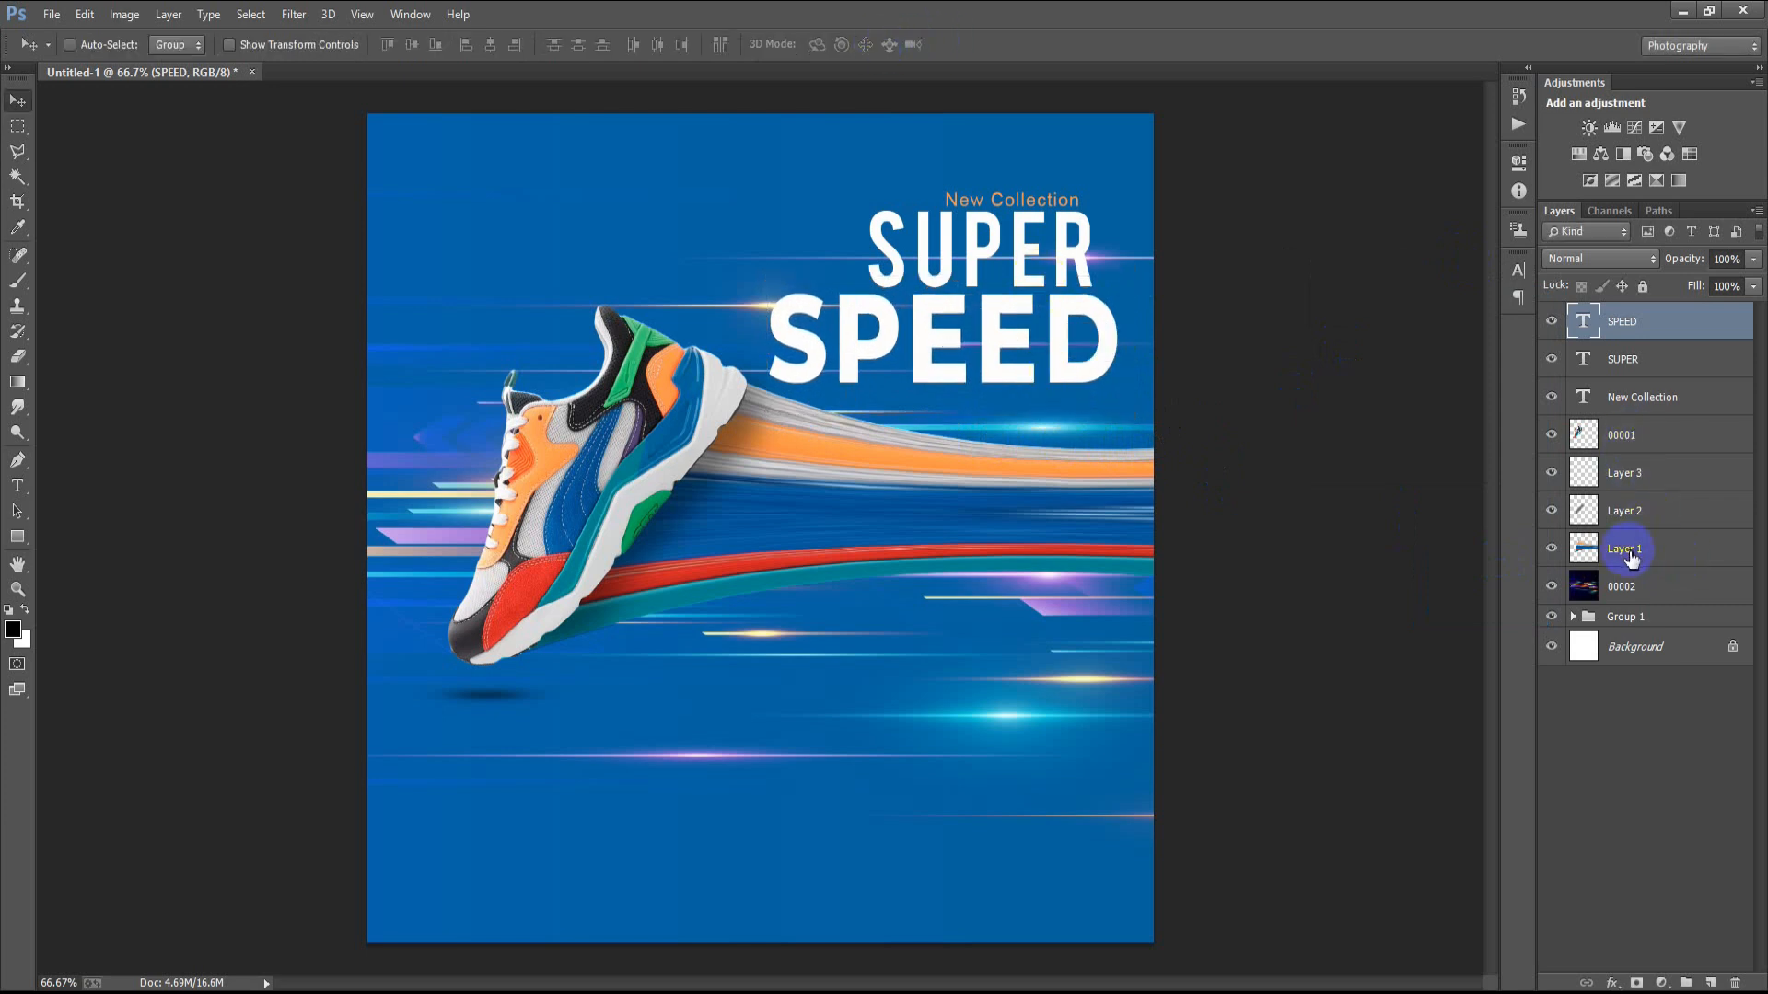
- Shift the sneaker, shadow, stripe and light-streak layers, 00001 through 00002, down together to leave more room below the title
click(1625, 586)
shift+click(1644, 456)
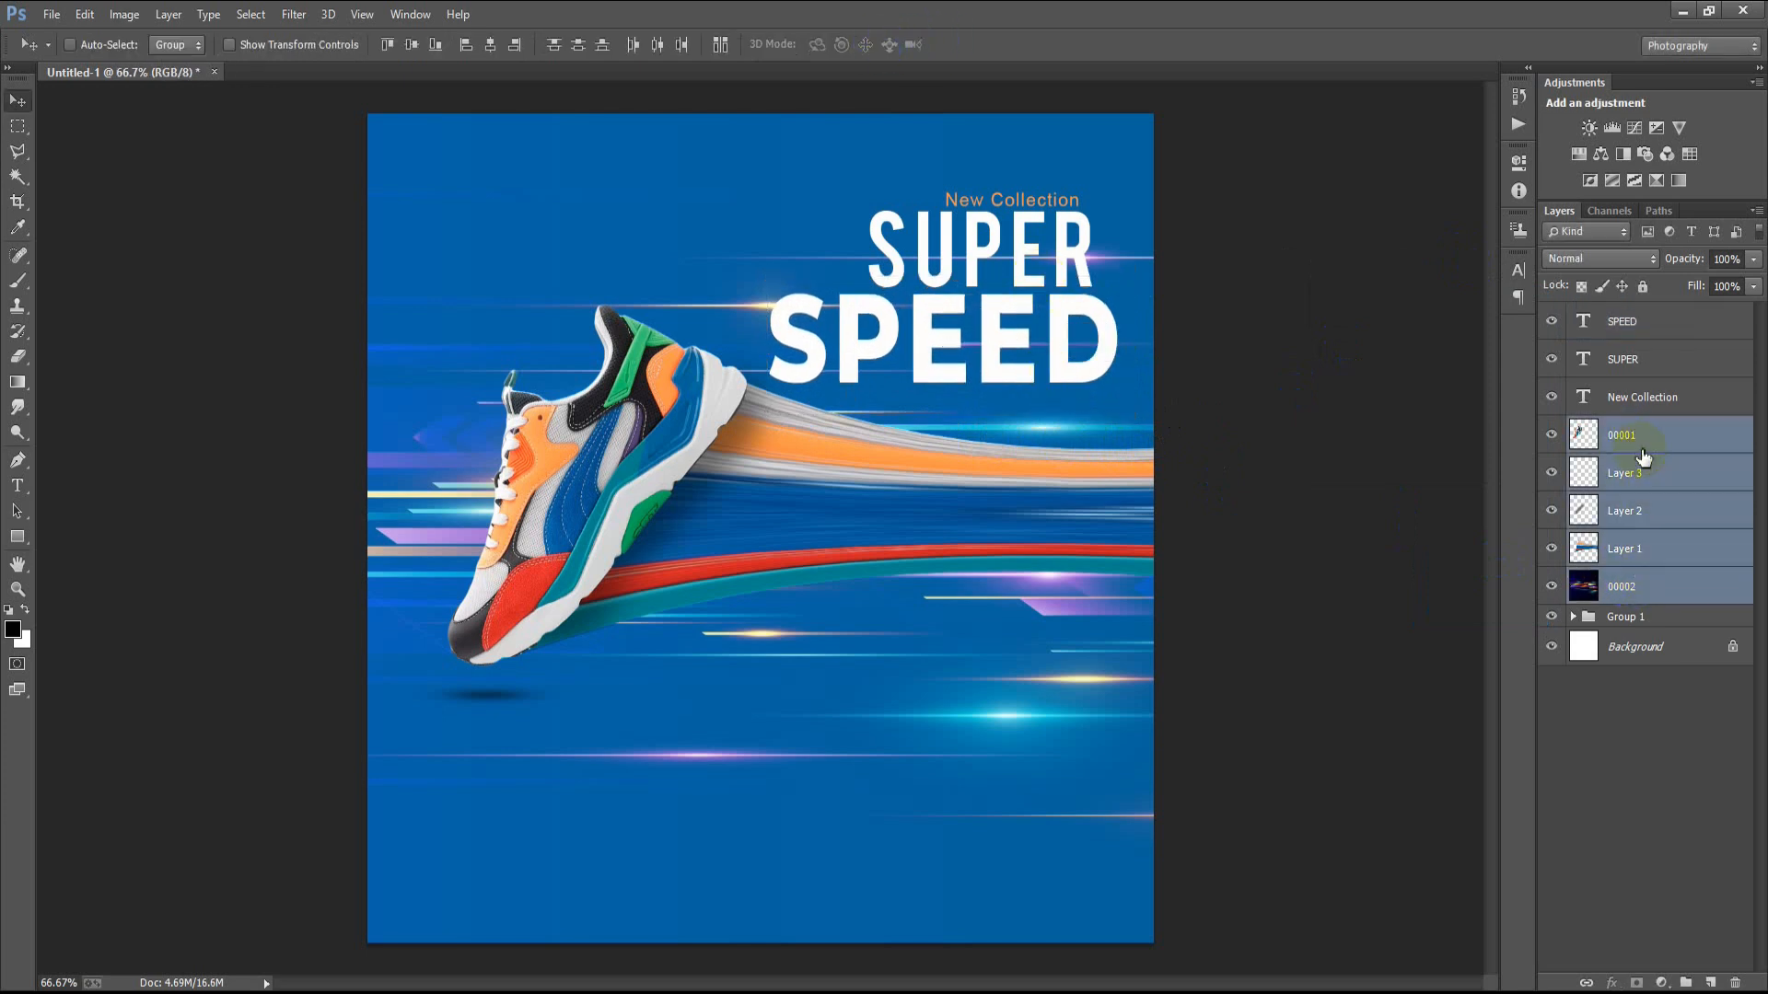
key(Down)
key(Down)
key(Down)
key(Down)
key(Down)
key(Down)
key(Down)
key(Down)
key(Down)
key(Down)
key(Down)
key(Down)
key(Down)
key(Down)
key(Down)
key(Down)
key(Down)
key(Down)
key(Down)
key(Down)
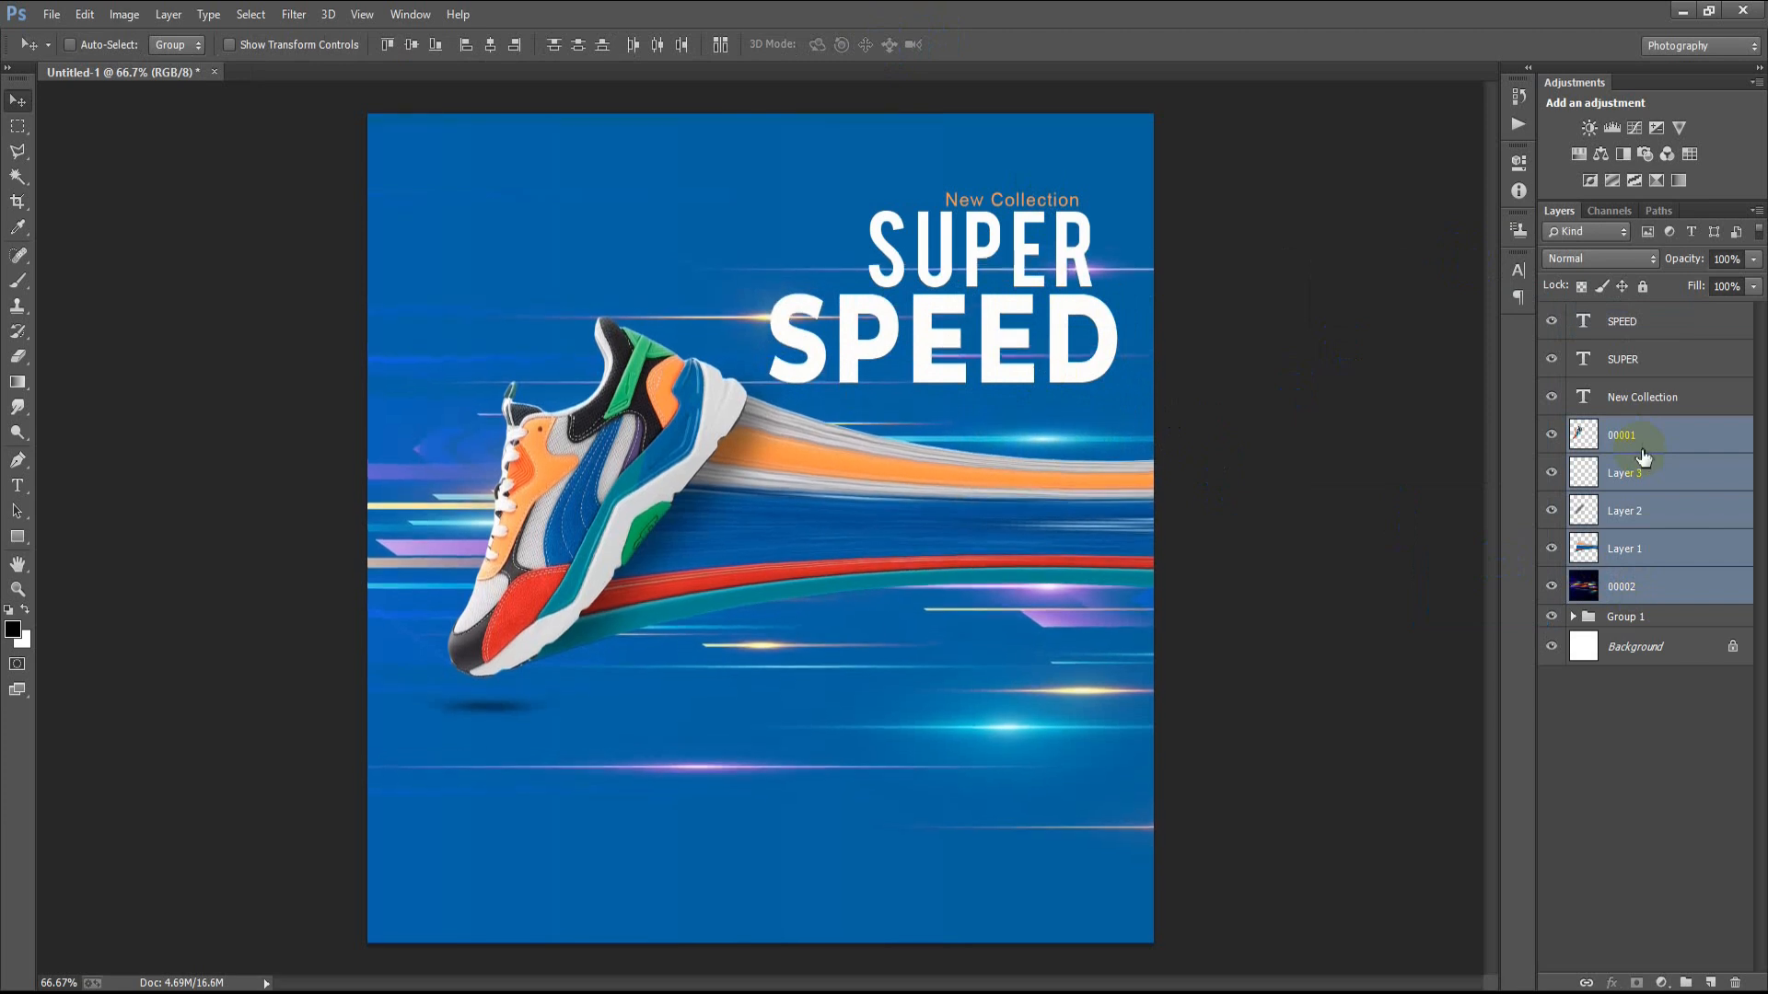
key(Down)
key(Down)
key(Down)
key(Down)
key(Down)
key(Down)
key(Down)
key(Down)
key(Down)
key(Down)
key(Down)
key(Down)
key(Down)
key(Down)
key(Down)
key(Down)
key(Down)
key(Down)
key(Down)
key(Down)
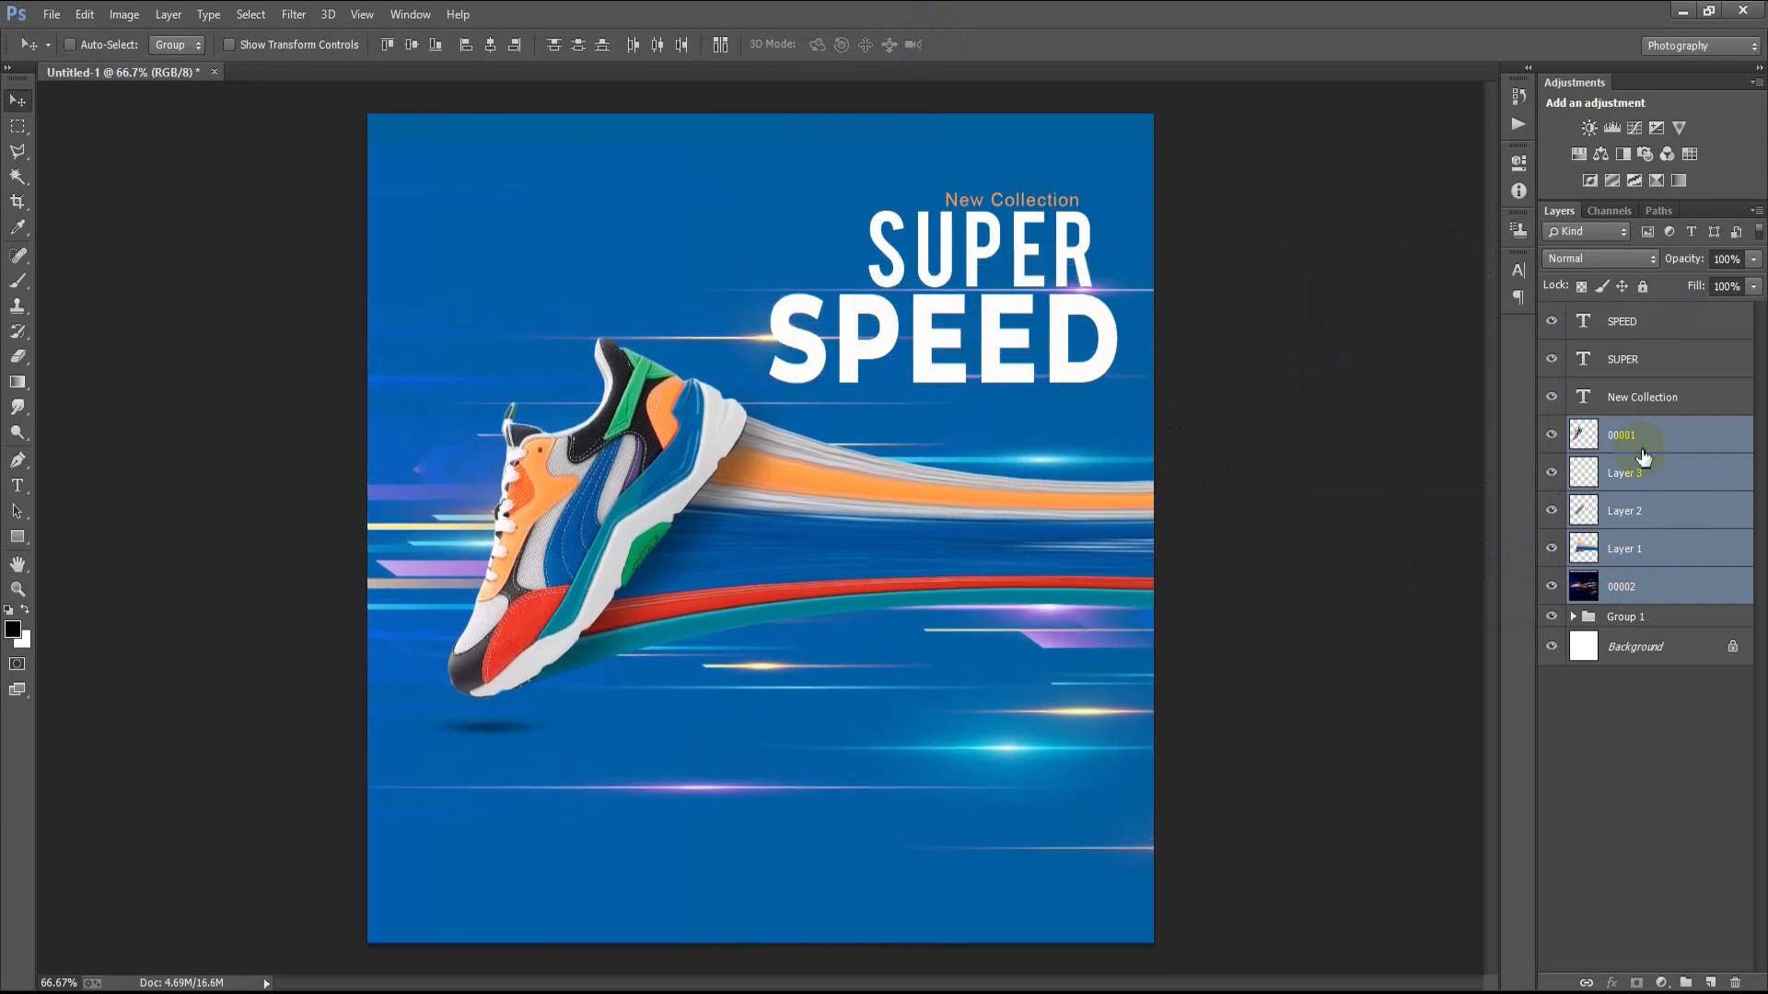
- Move the three title texts slightly up and right, and nudge "SUPER" and "New Collection" individually to align them above "SPEED"
click(1644, 397)
shift+click(1643, 322)
drag(1072, 305, 1090, 296)
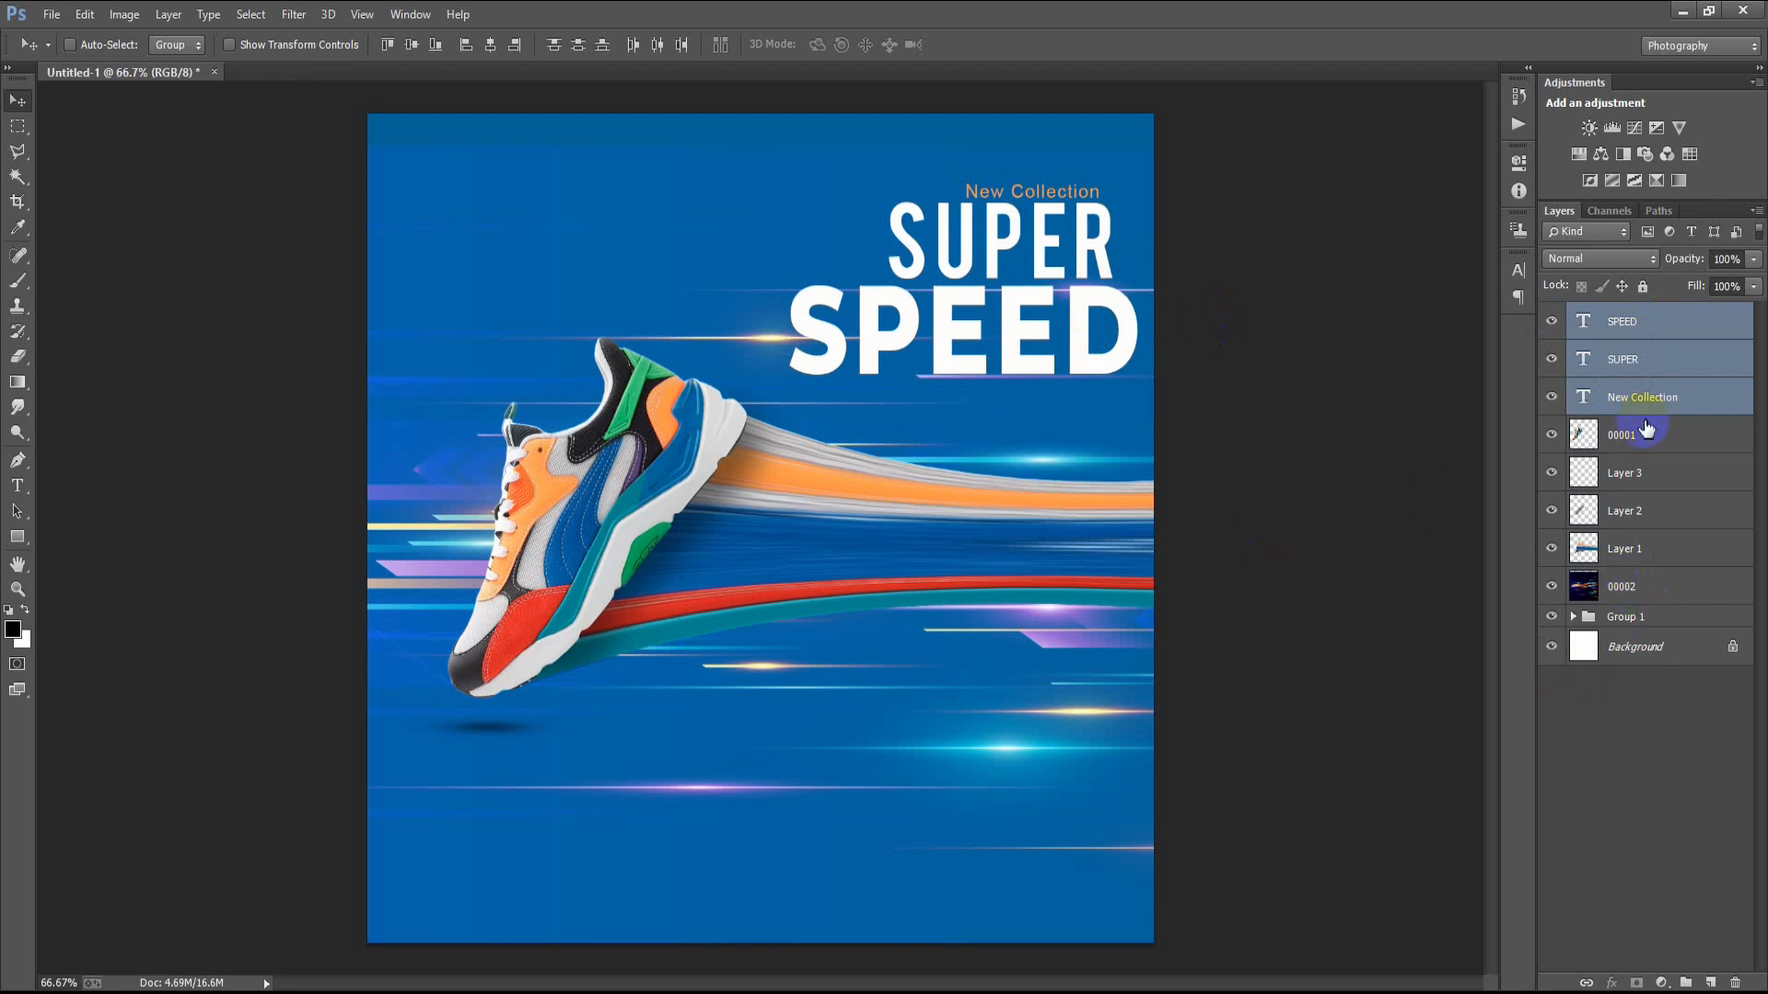
click(1660, 366)
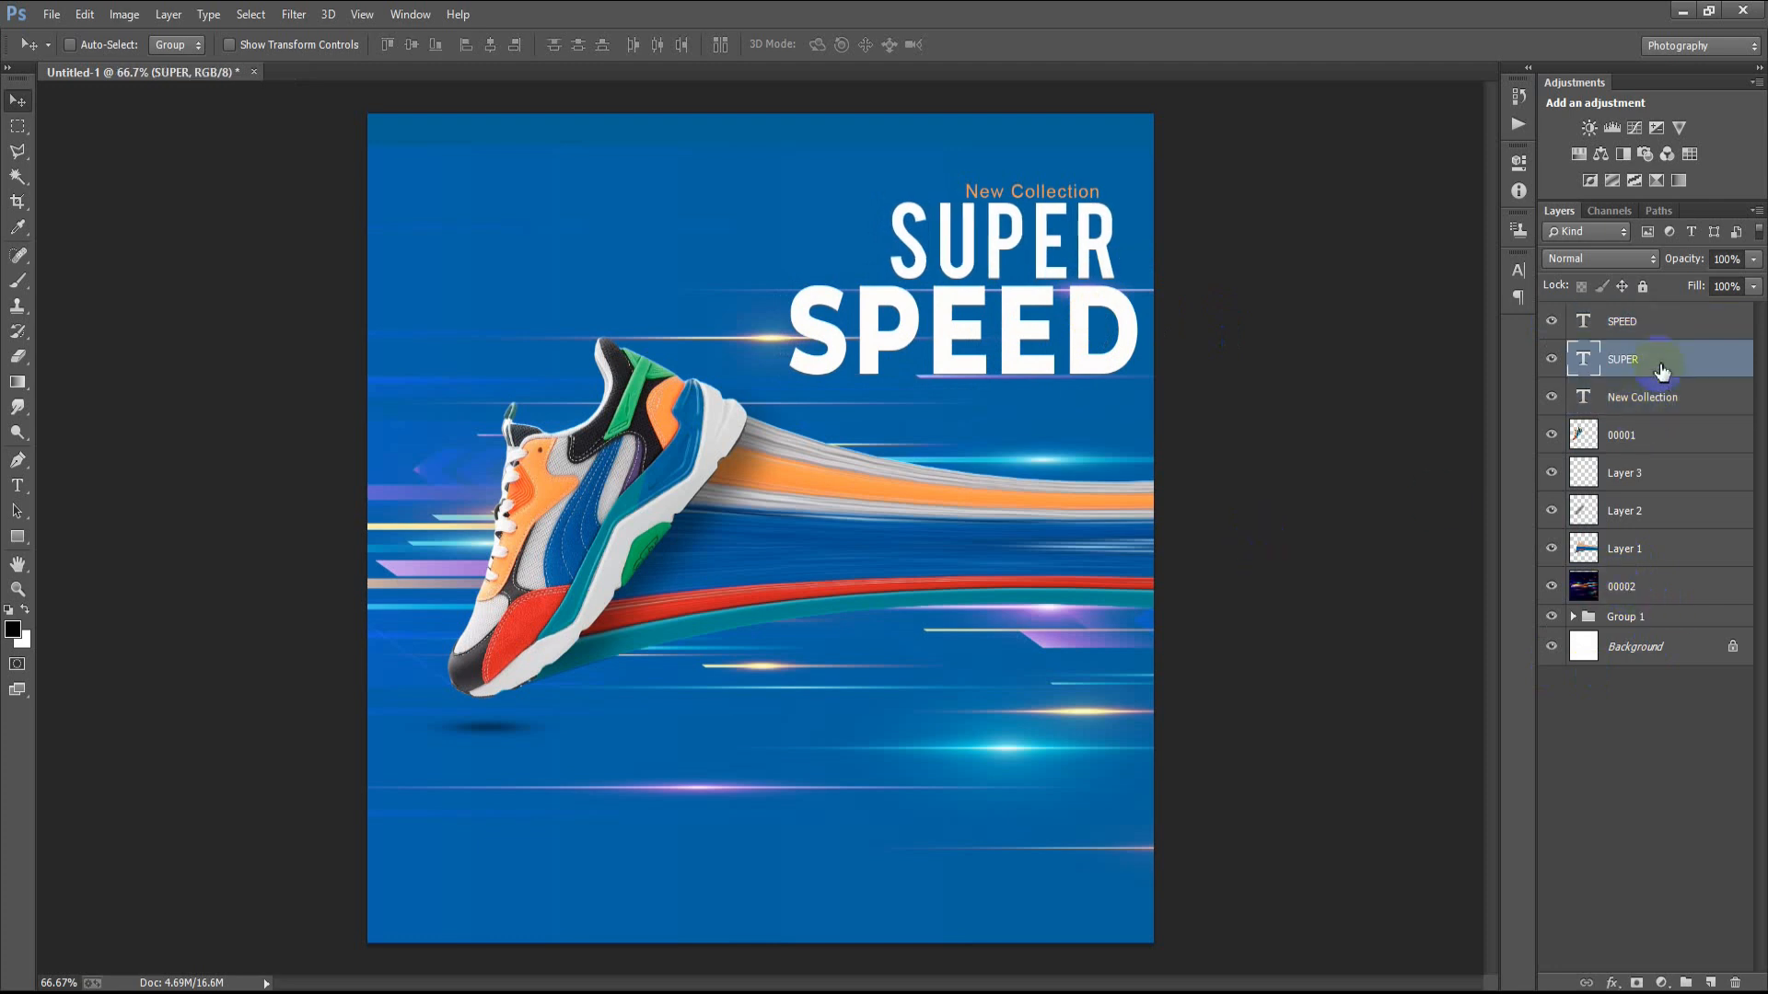
click(1650, 396)
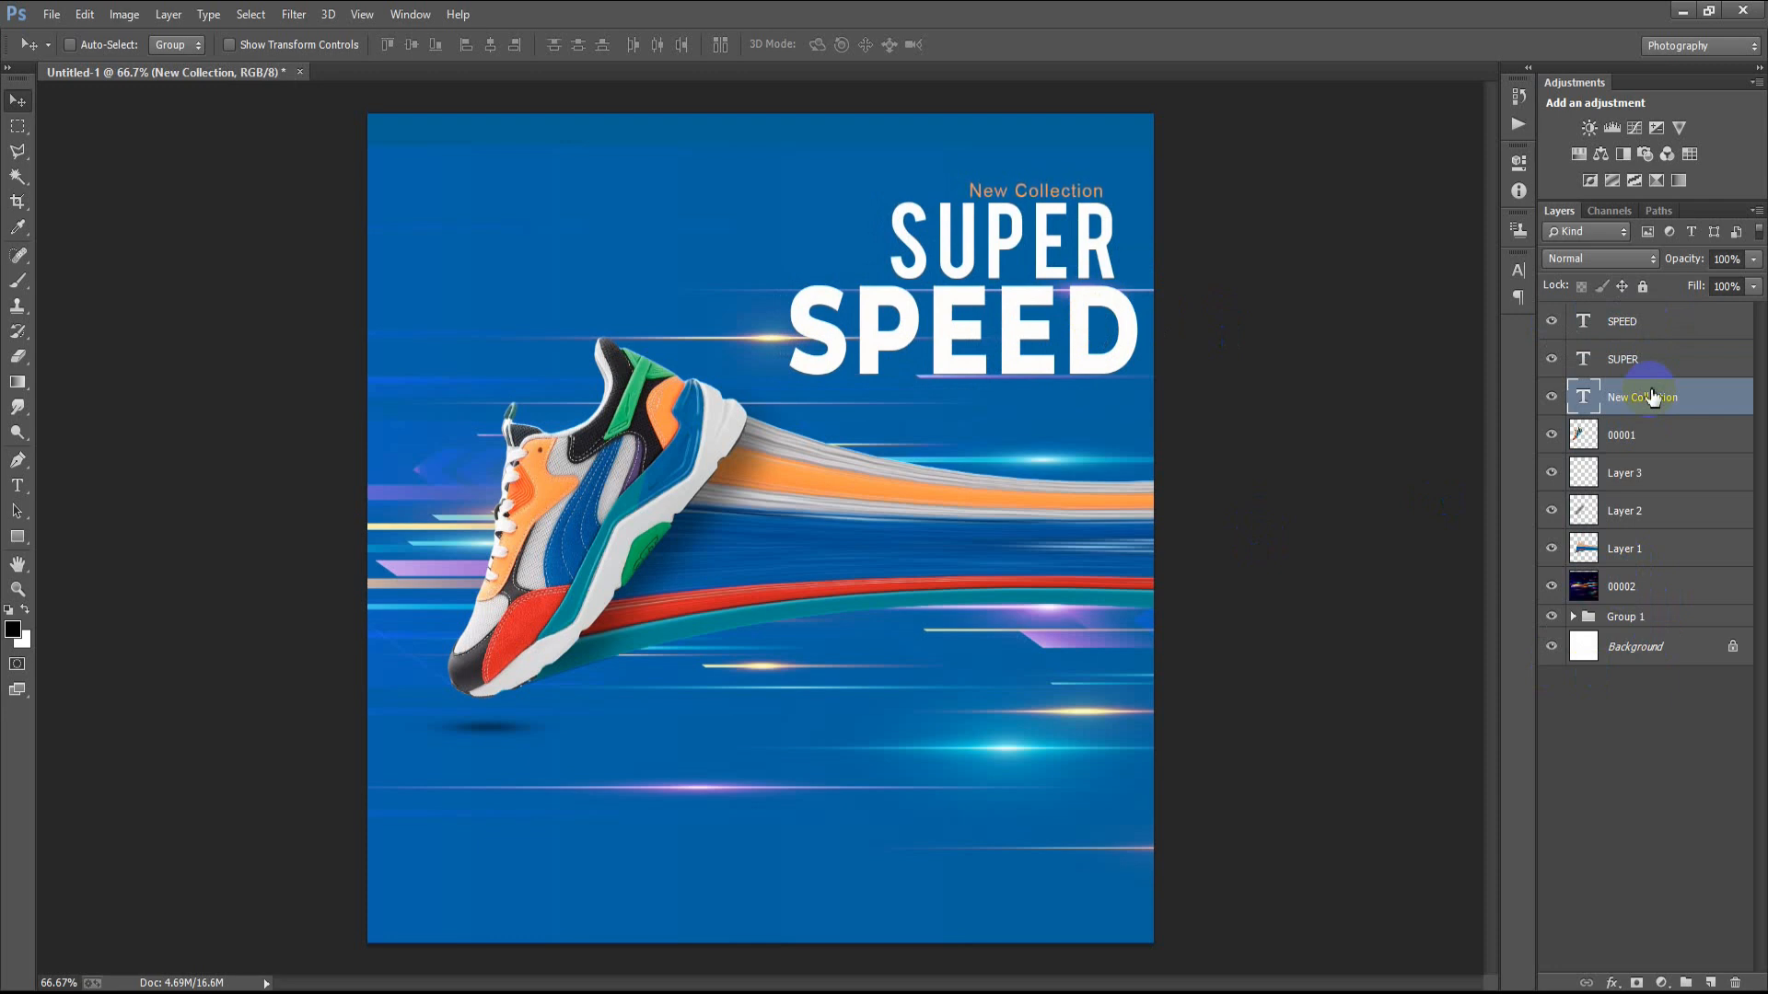
- Stretch the 00002 light-streak layer upward so it reaches the top edge of the canvas
click(1649, 595)
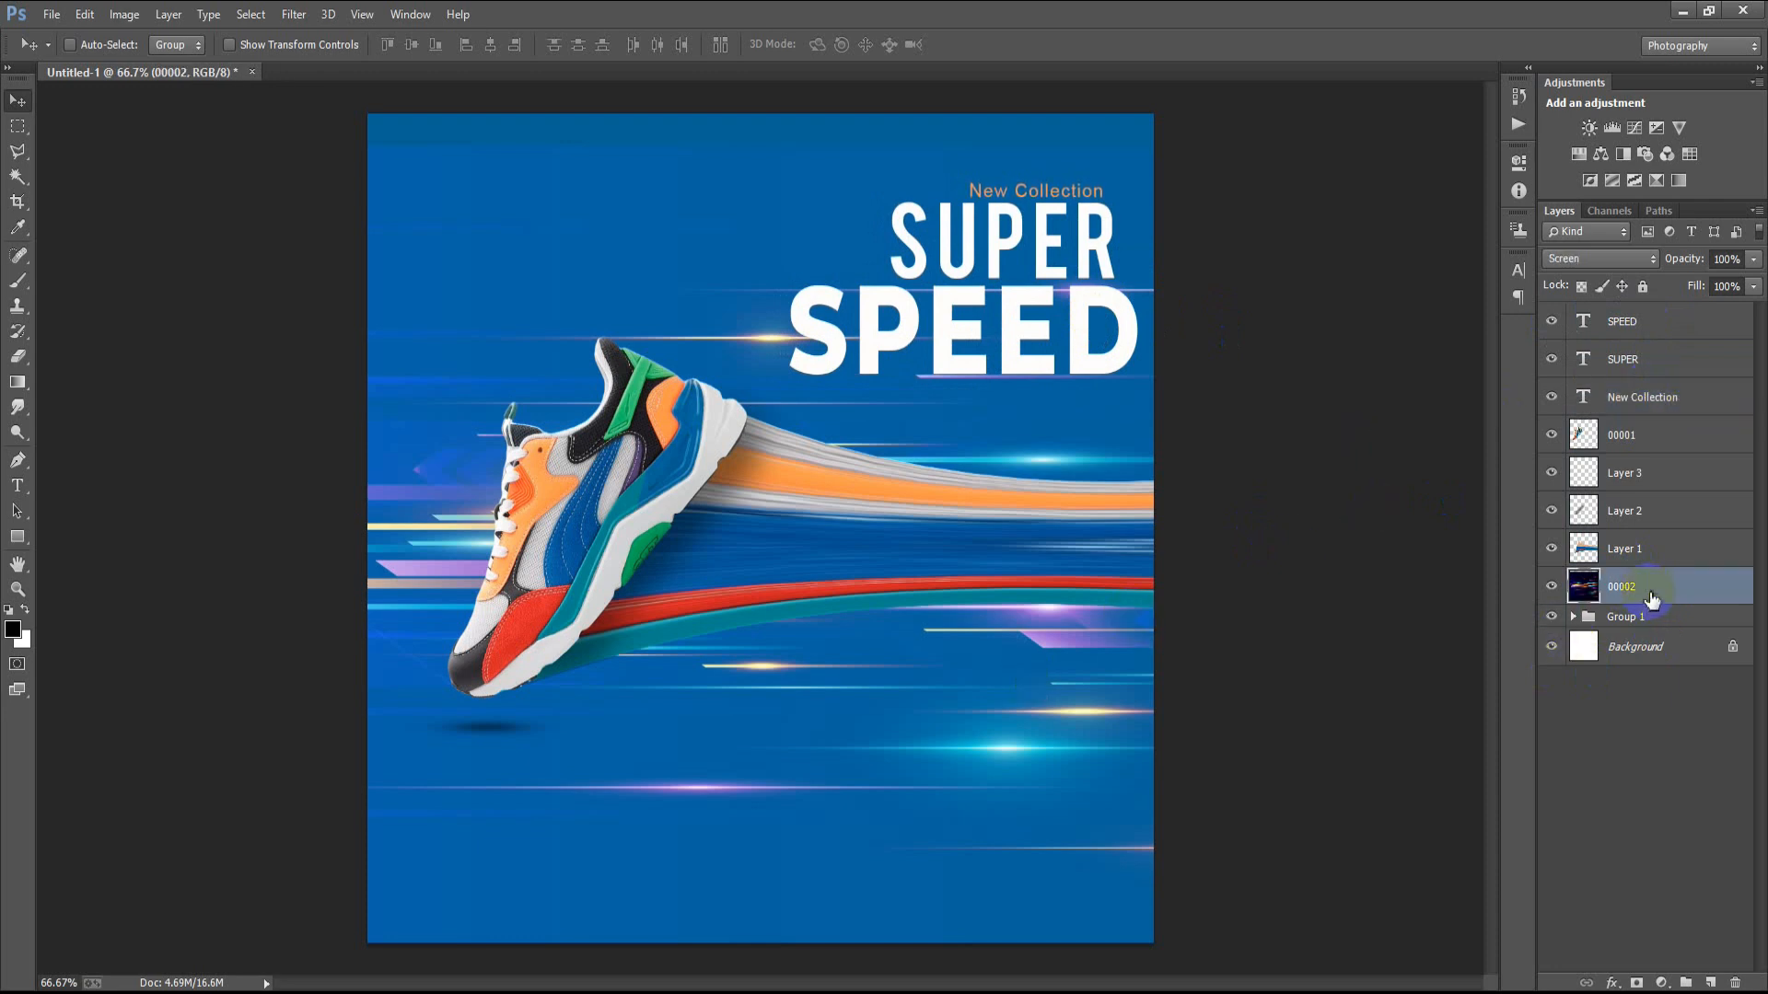
key(ctrl+t)
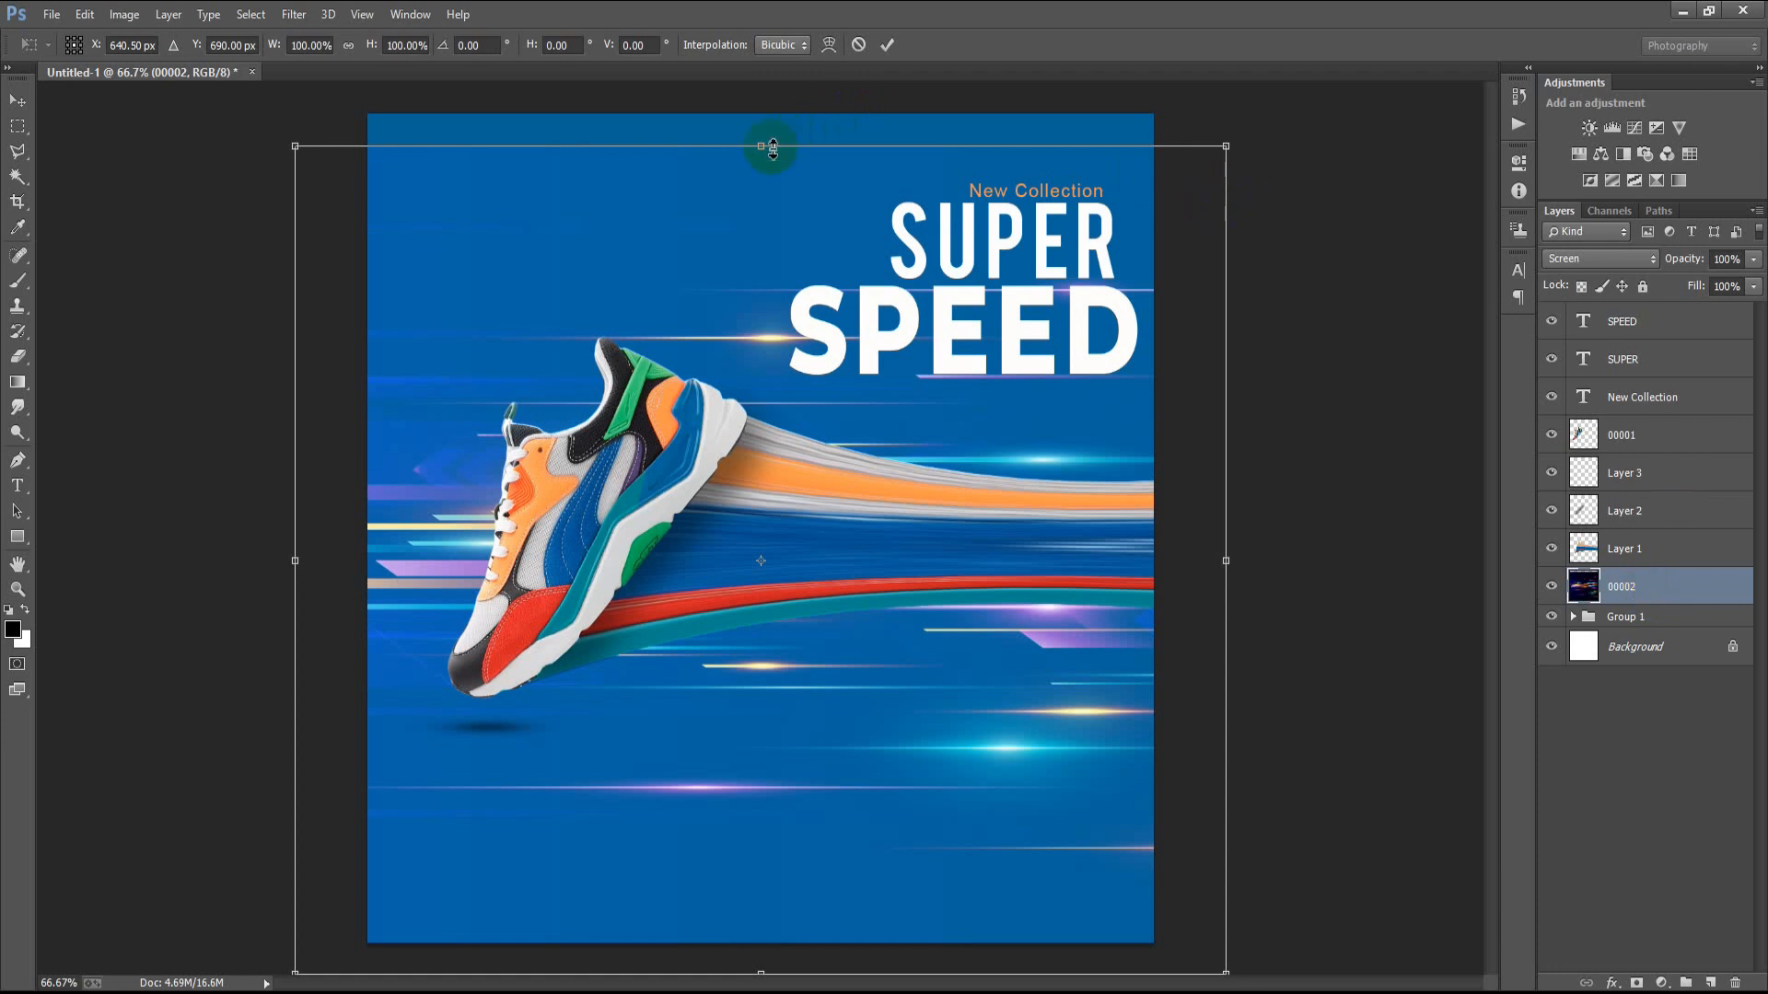
drag(770, 144, 773, 112)
click(887, 44)
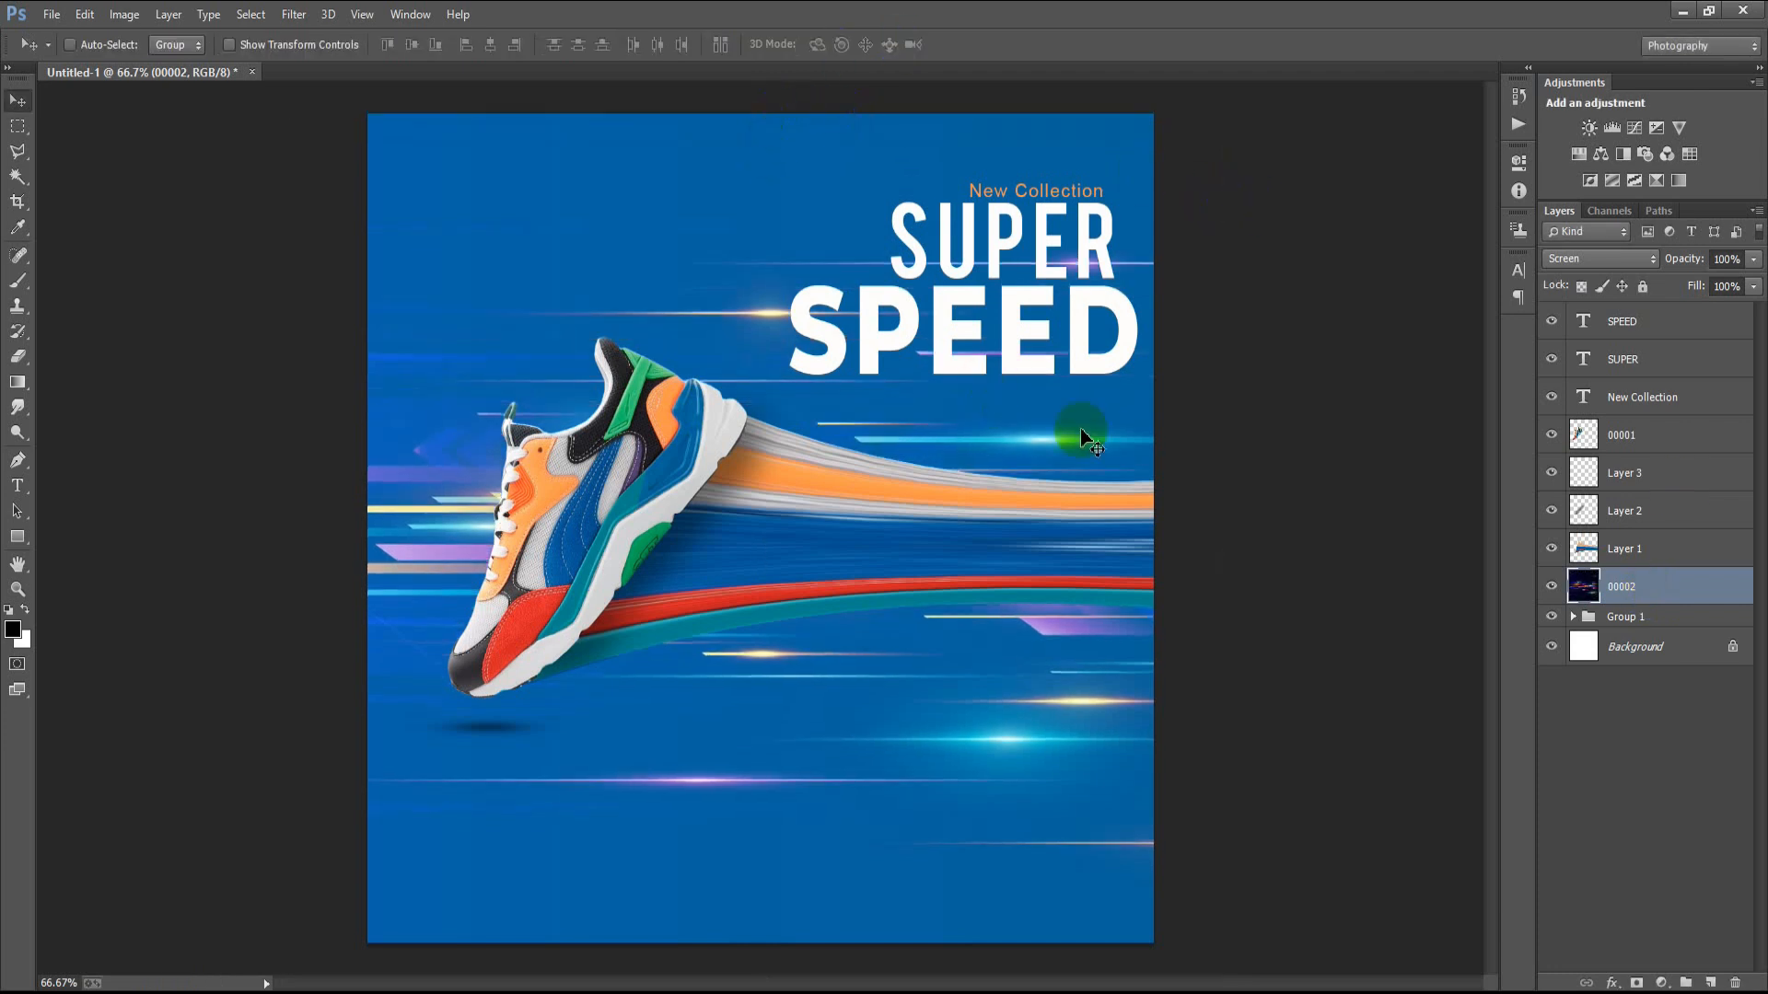
- Toggle the visibility of the added footer and logo text layers to check what each one contains
click(1602, 333)
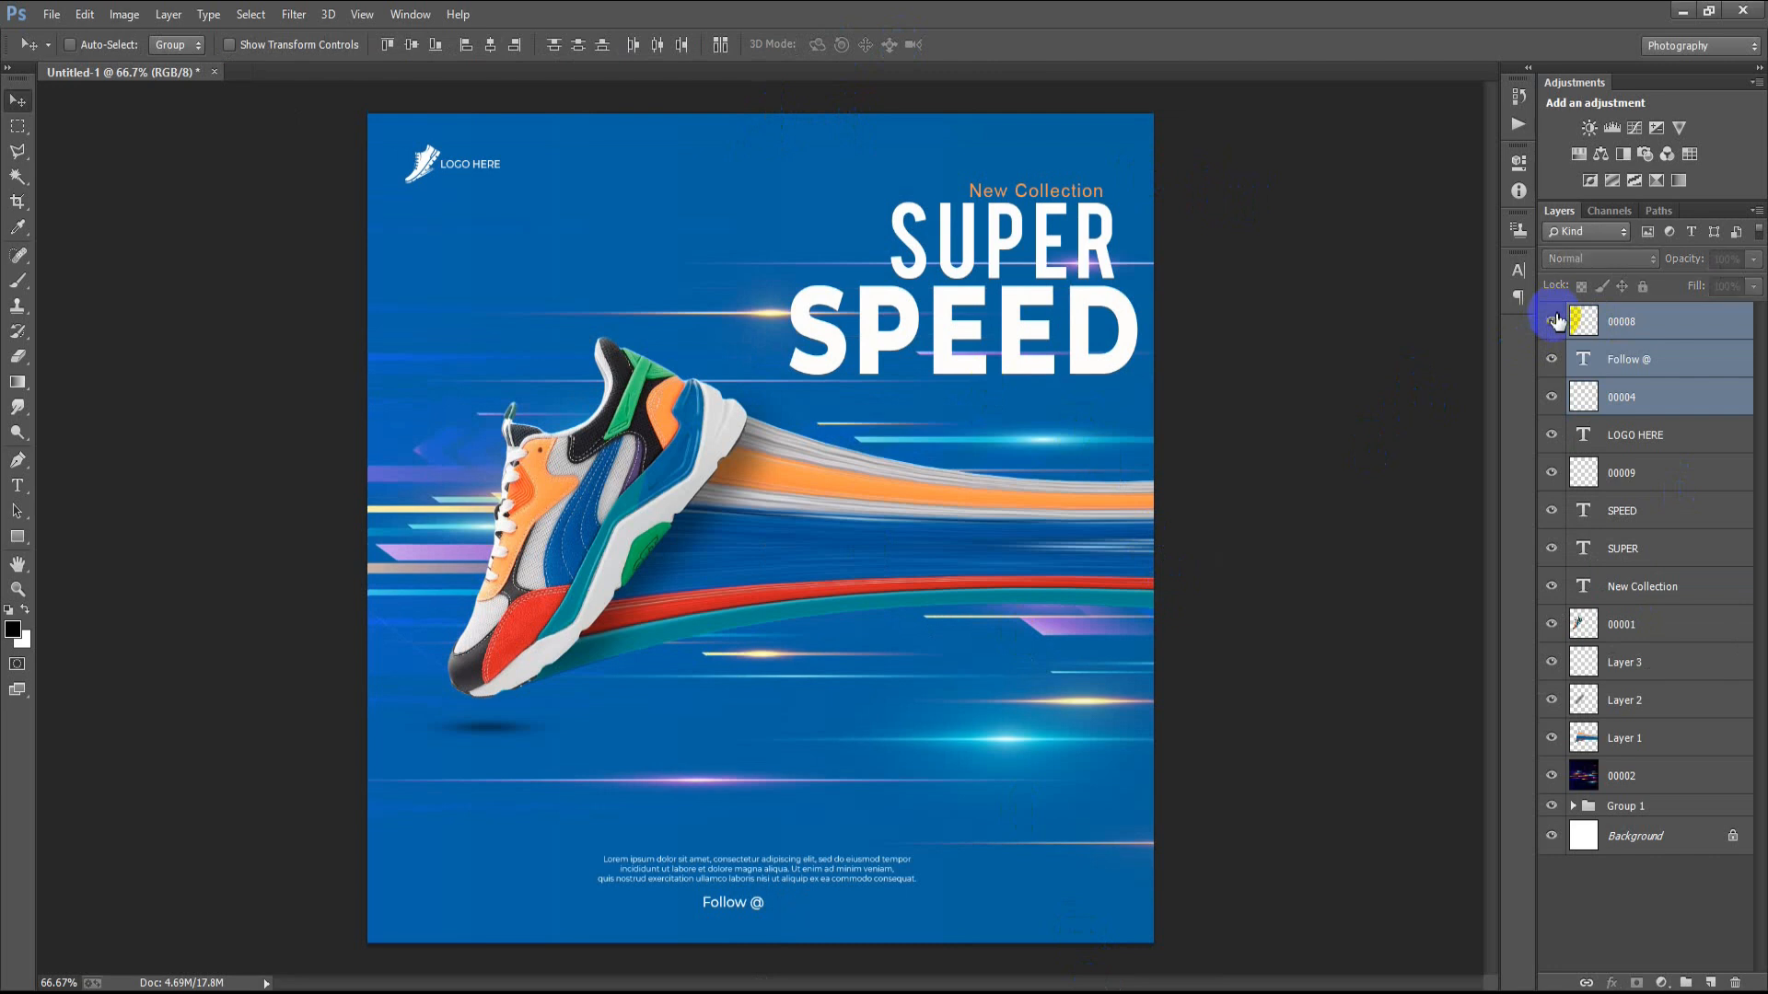
click(1552, 397)
click(1552, 397)
click(1553, 435)
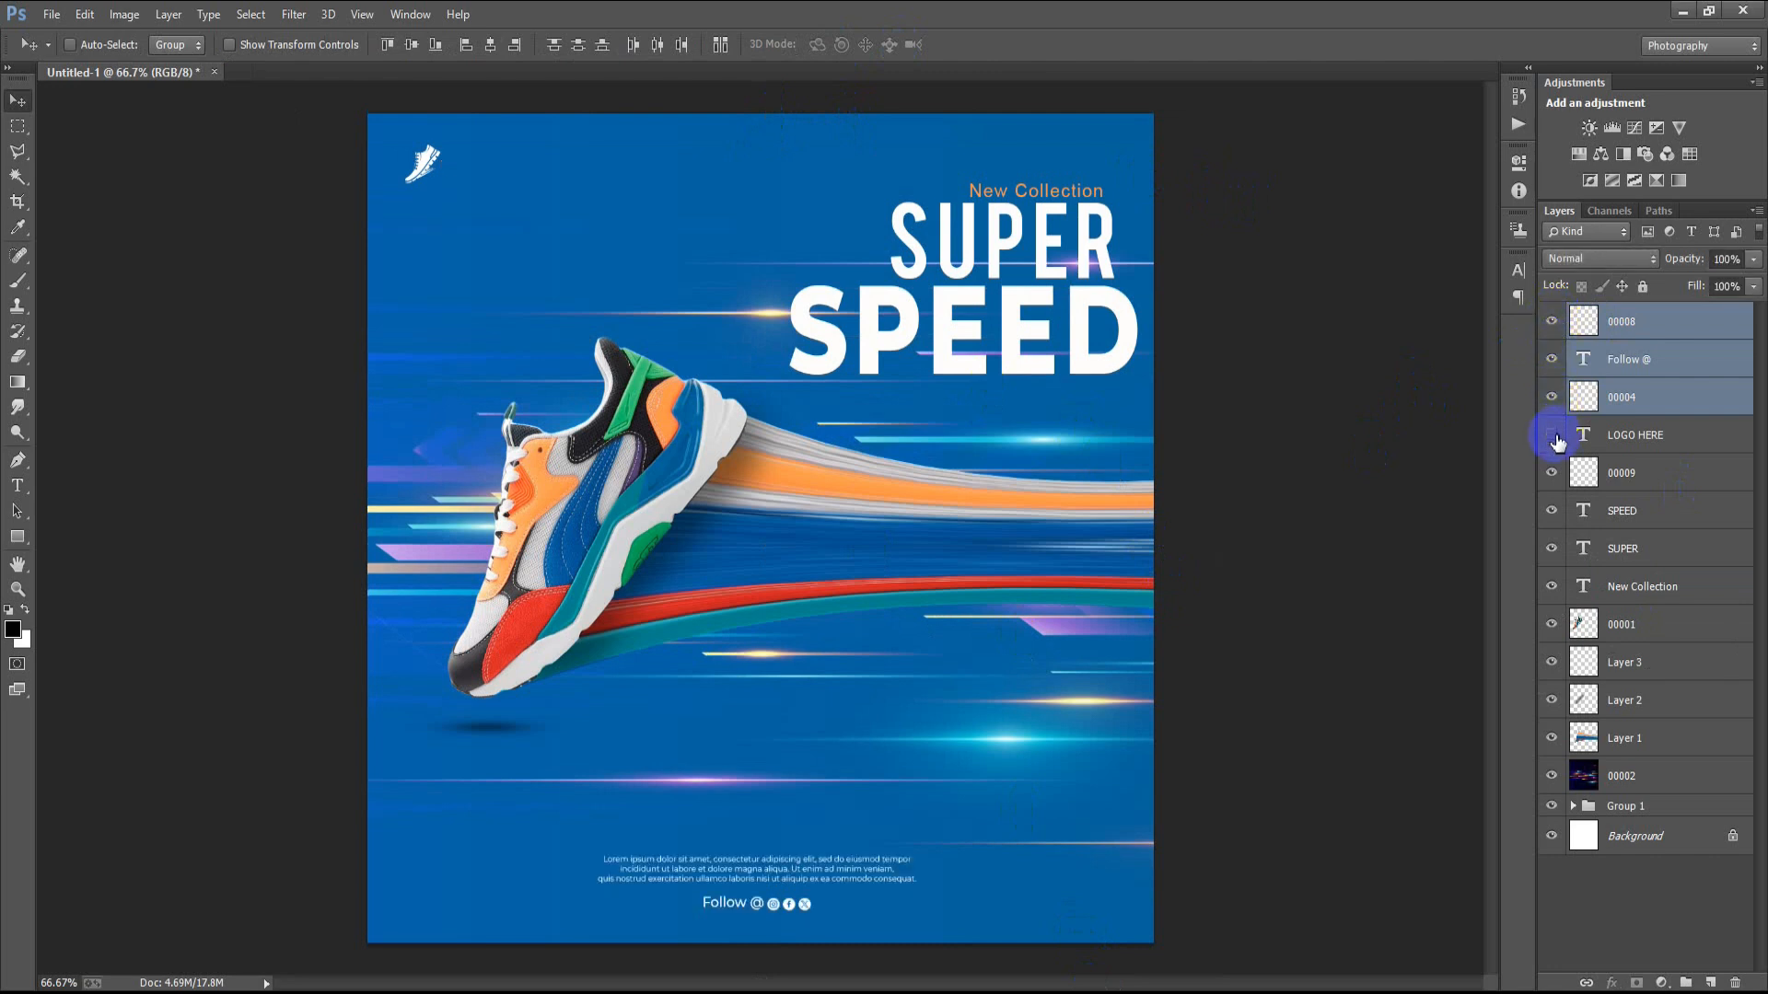
- Group all layers from 00008 down through Layer 1, leaving the 00002 light streaks outside the group
click(1623, 344)
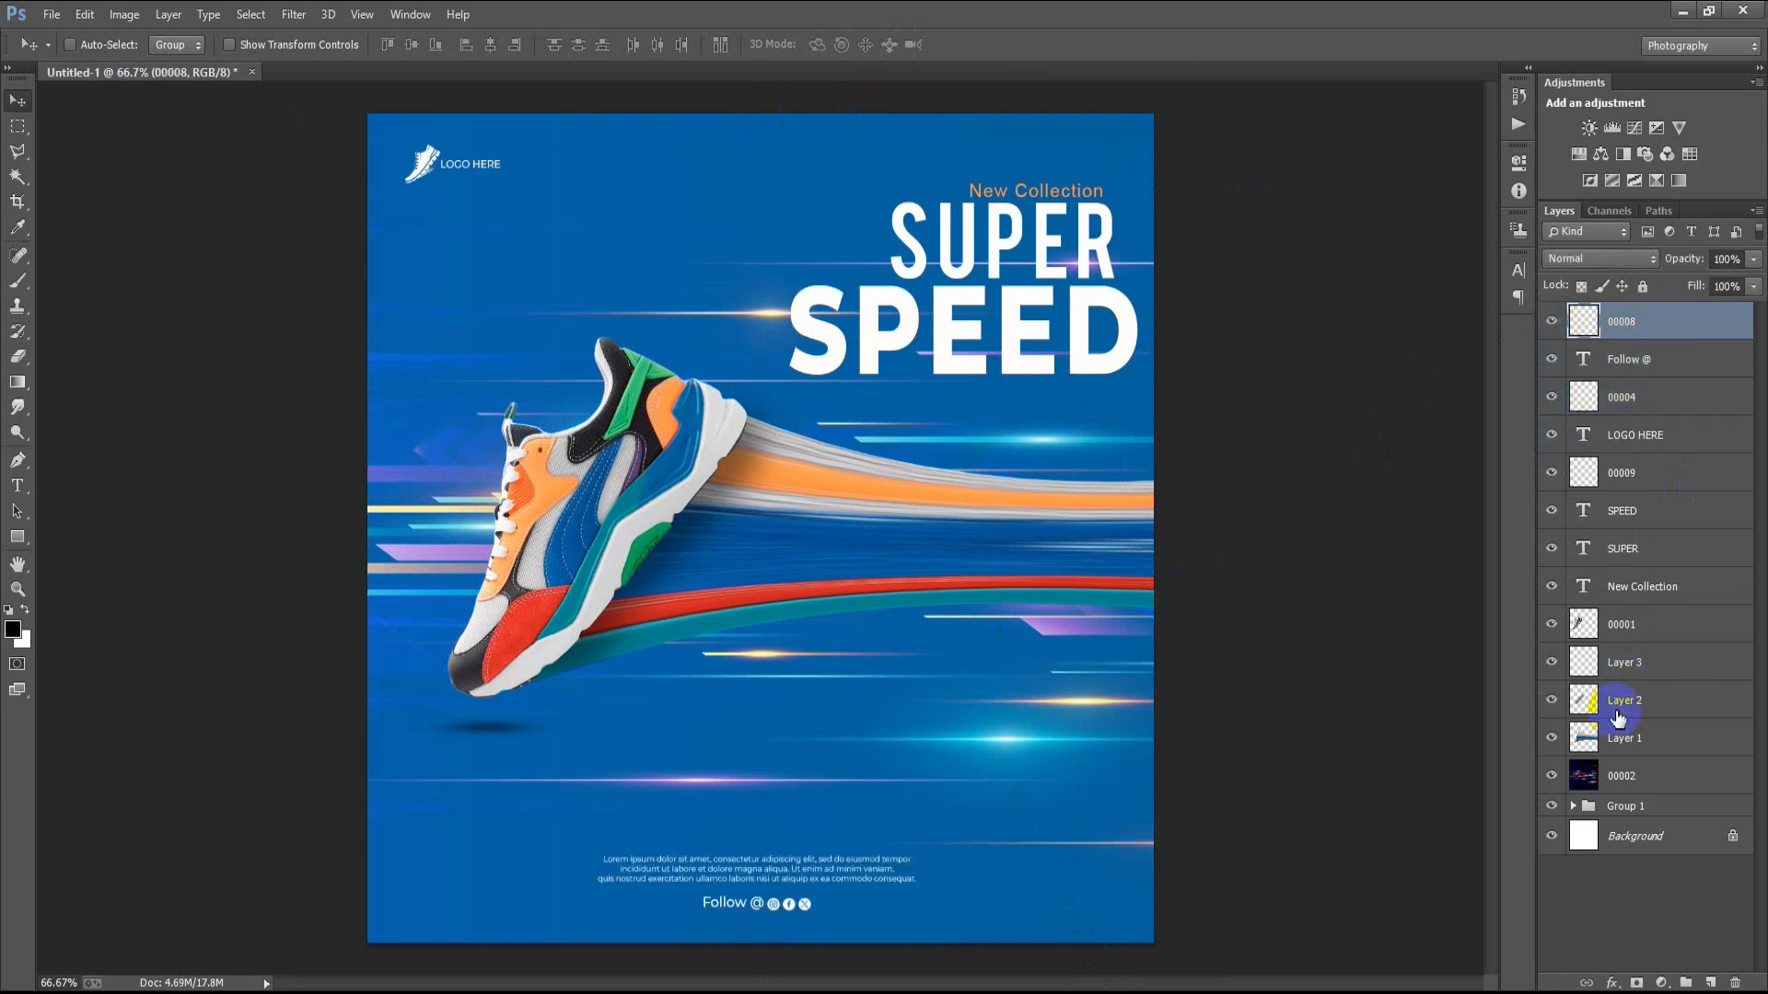
shift+click(1620, 737)
key(ctrl+g)
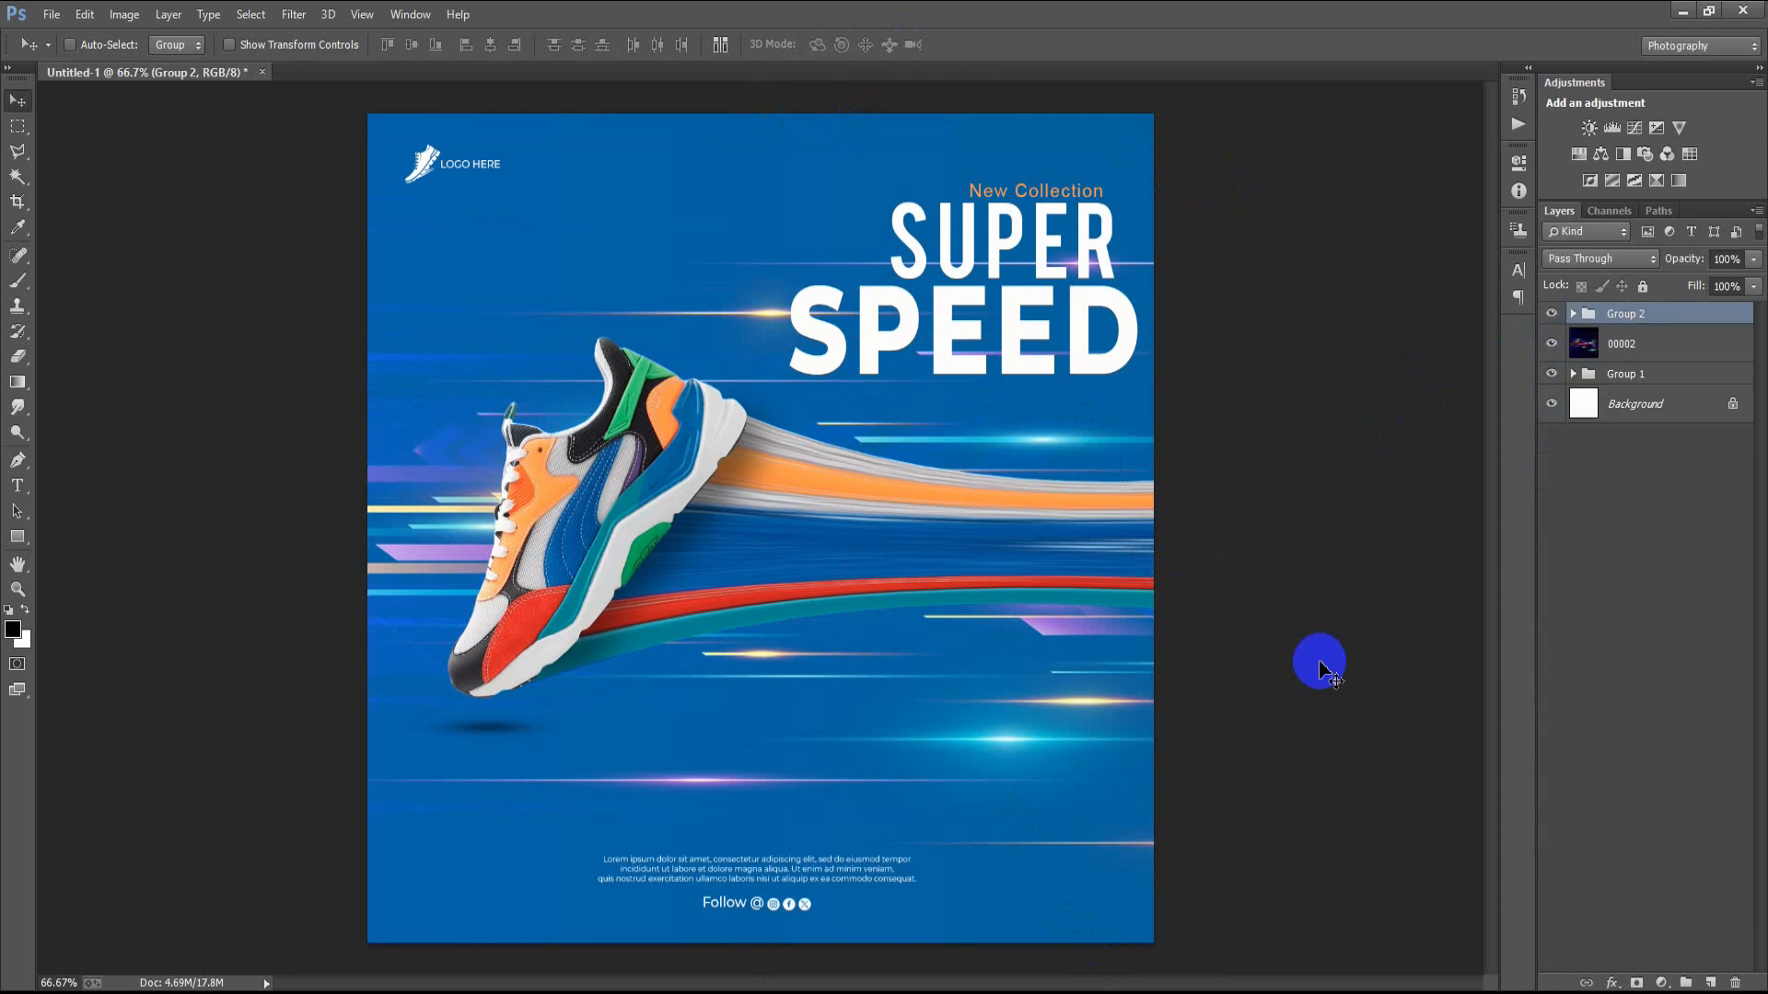